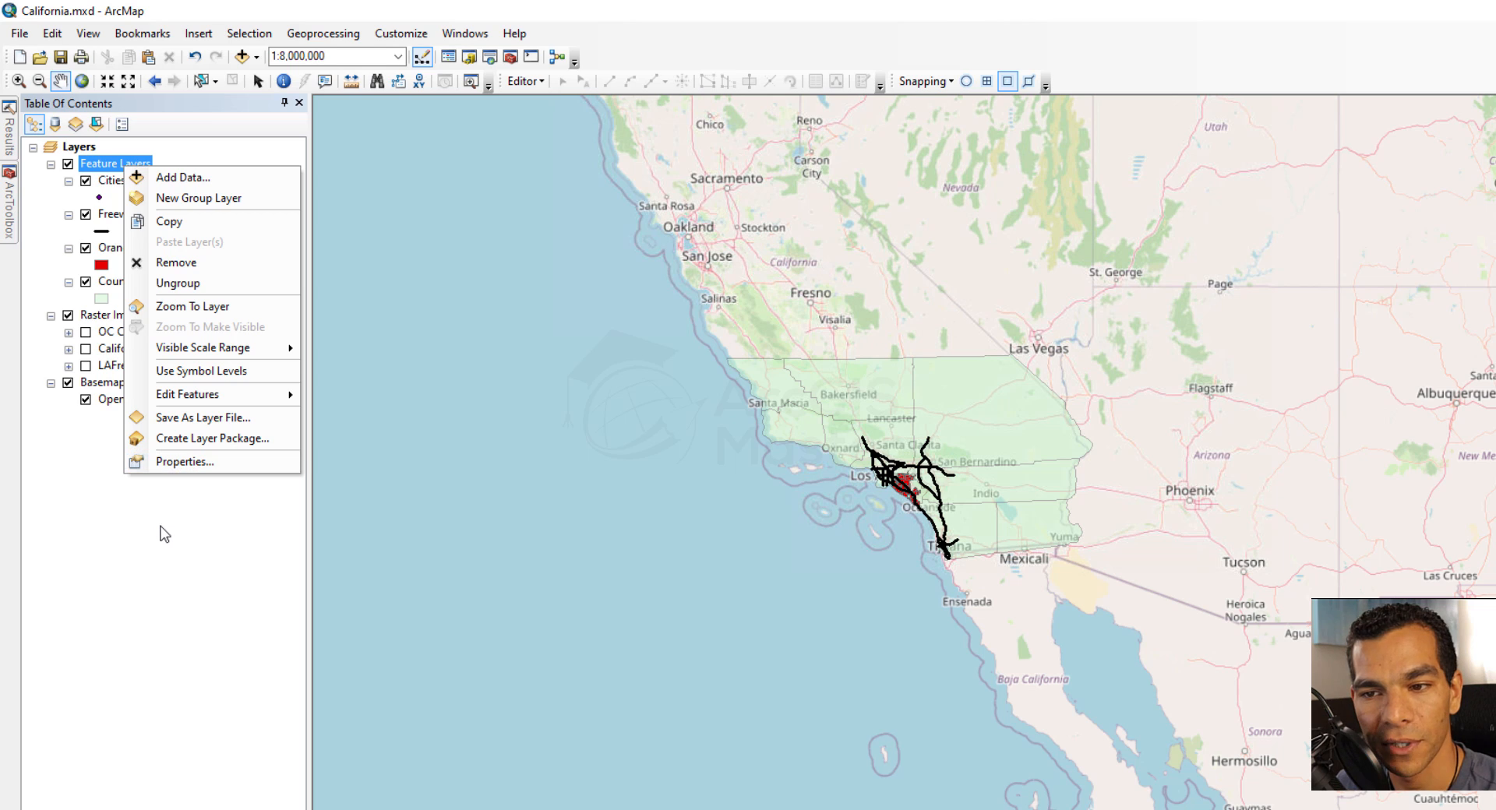
pyautogui.click(160, 526)
pyautogui.rightClick(134, 163)
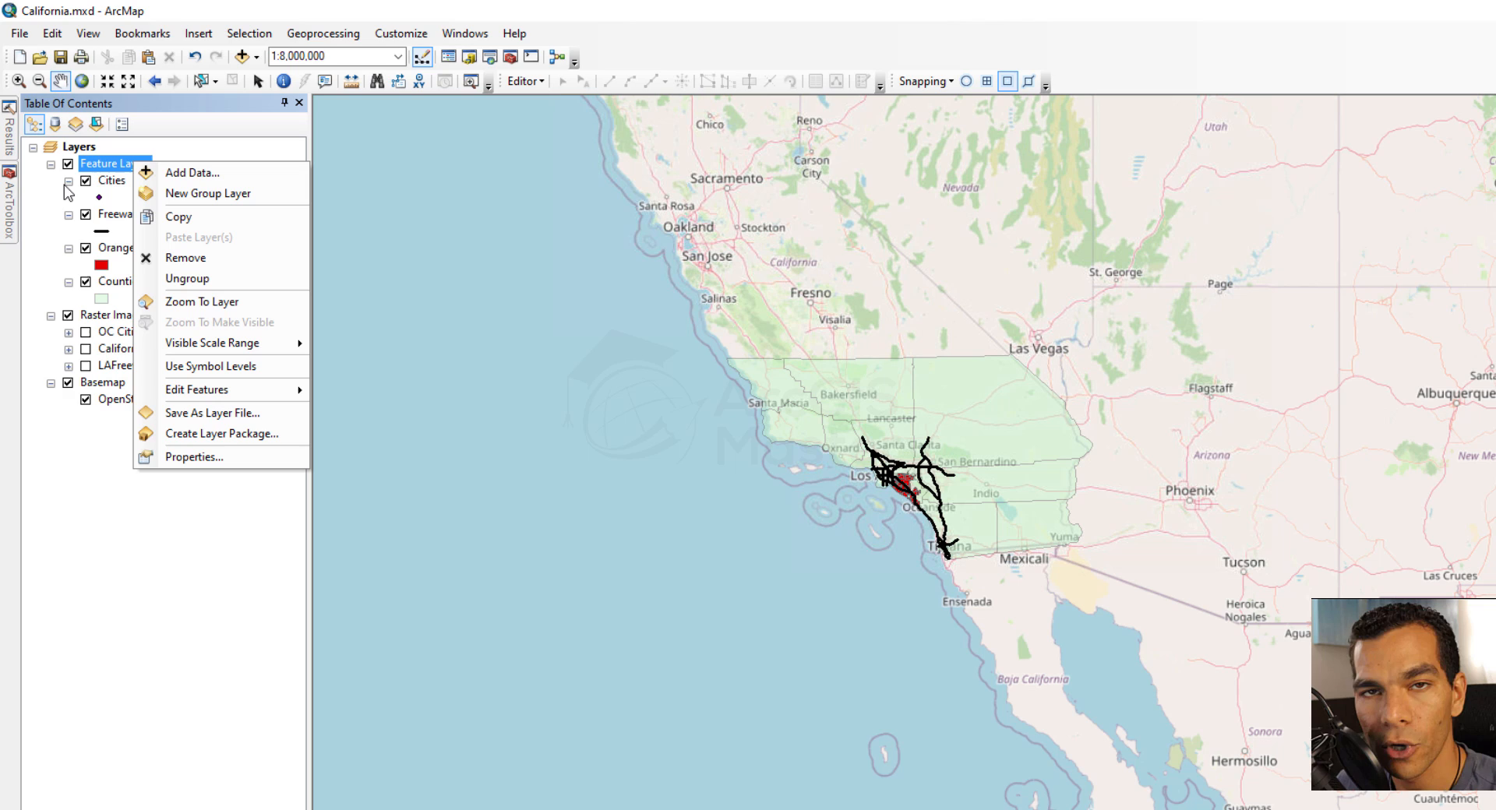
pyautogui.click(74, 438)
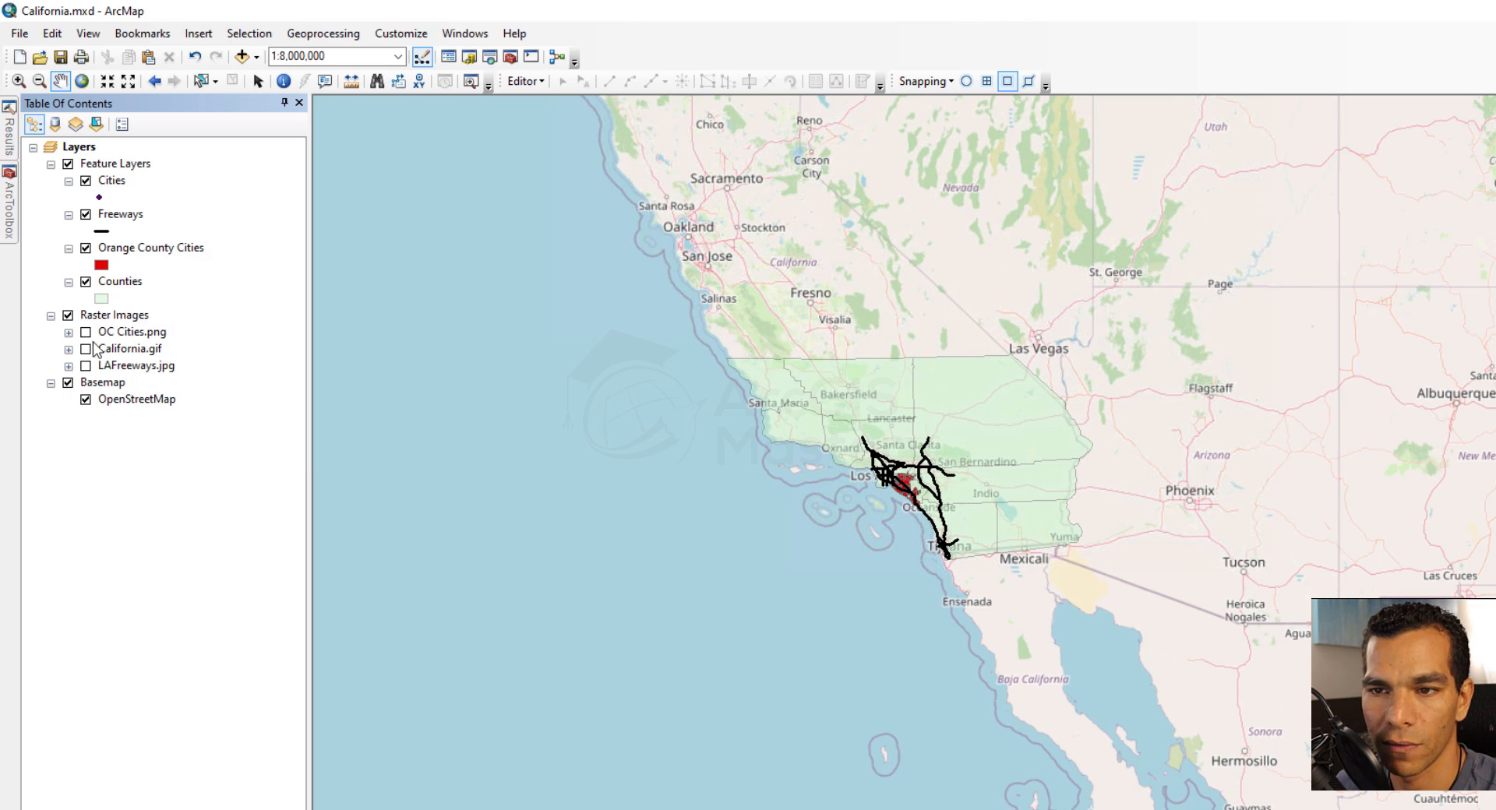
# - Set the display units of the Layers data frame to Decimal Degrees
pyautogui.rightClick(83, 151)
pyautogui.click(167, 559)
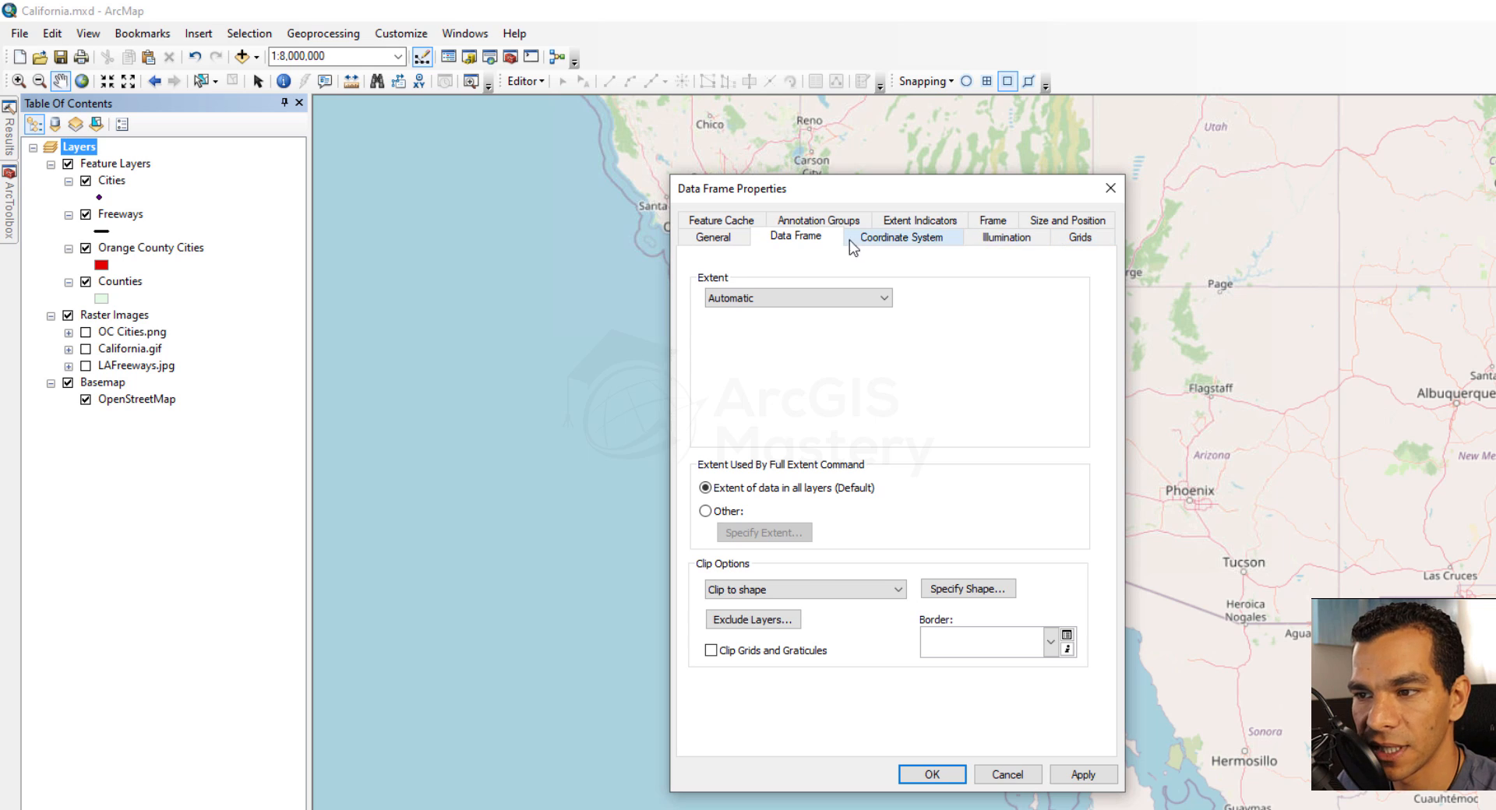
pyautogui.click(720, 240)
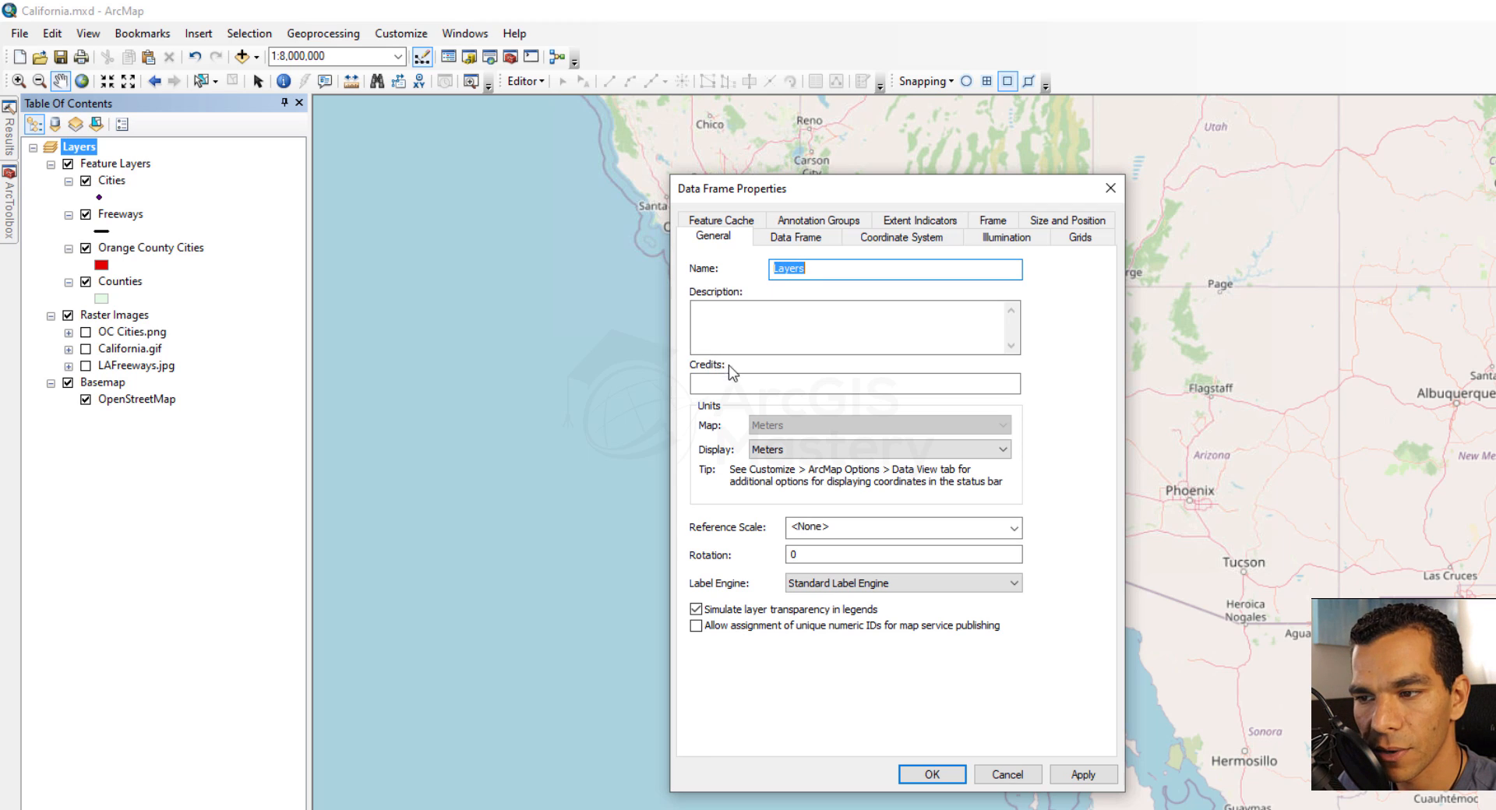
pyautogui.click(792, 452)
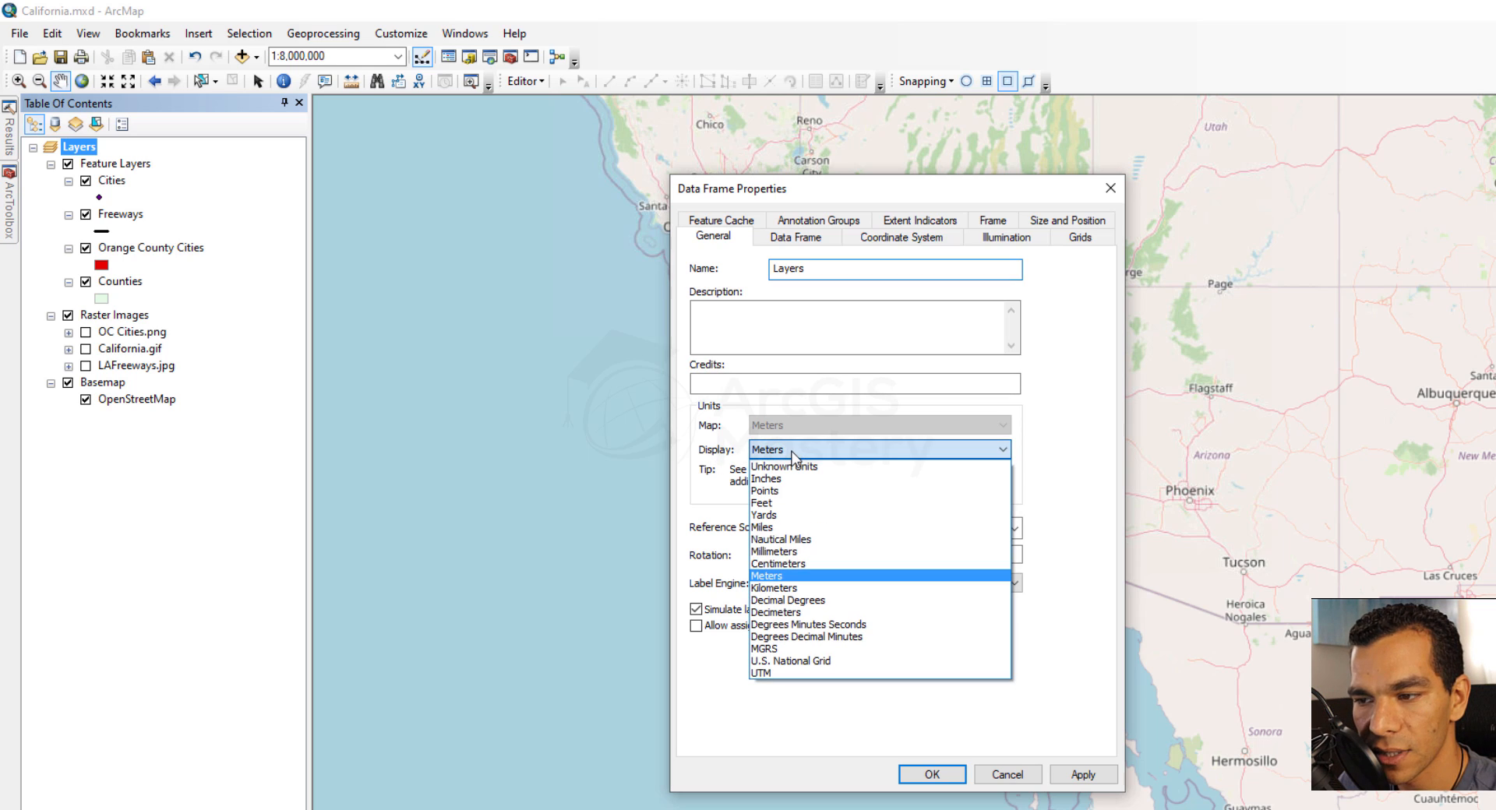
pyautogui.click(813, 606)
pyautogui.click(932, 775)
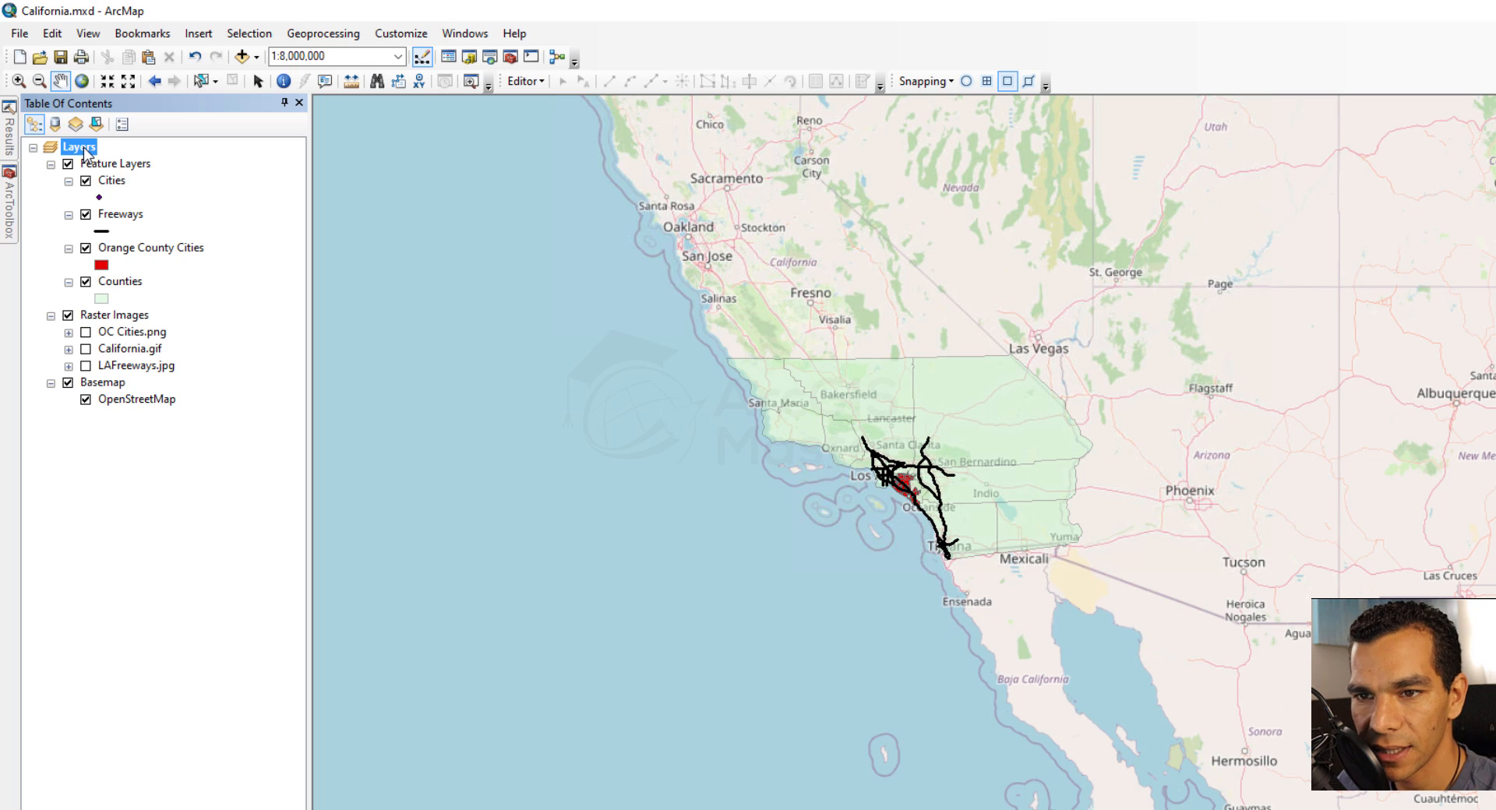
# - Set the display units of the Layers data frame back to Meters
pyautogui.rightClick(86, 153)
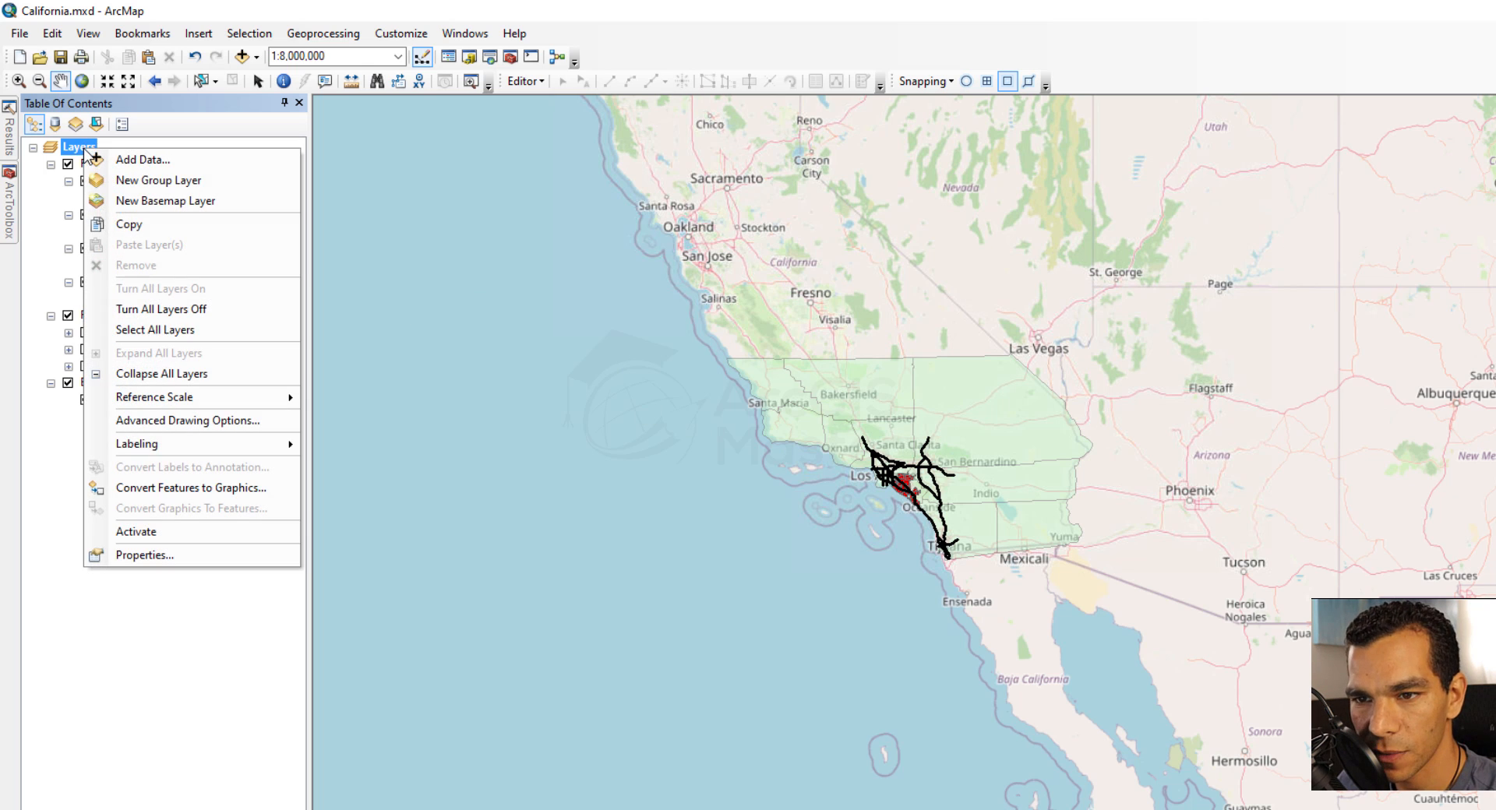
pyautogui.click(152, 558)
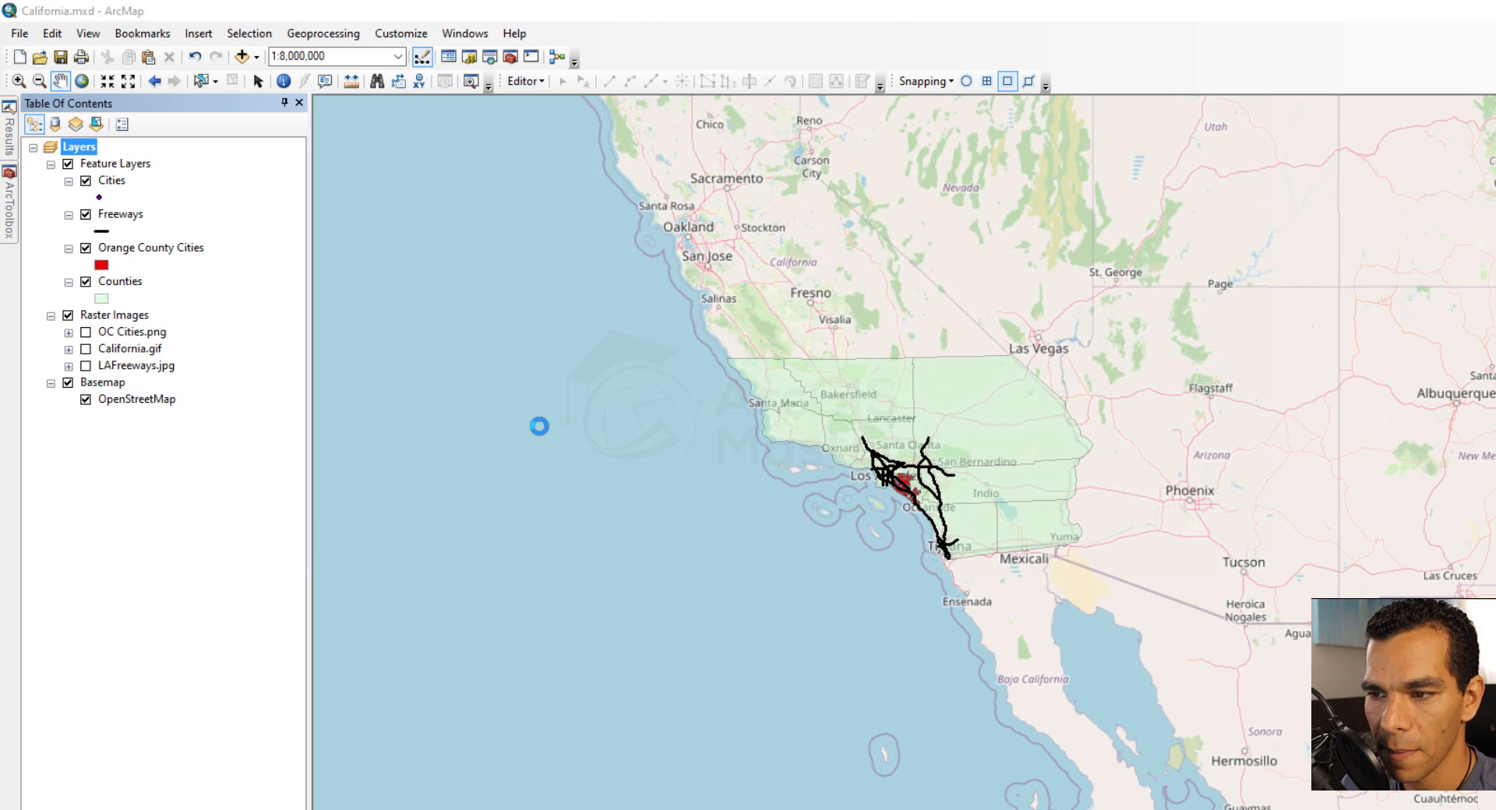
pyautogui.click(873, 468)
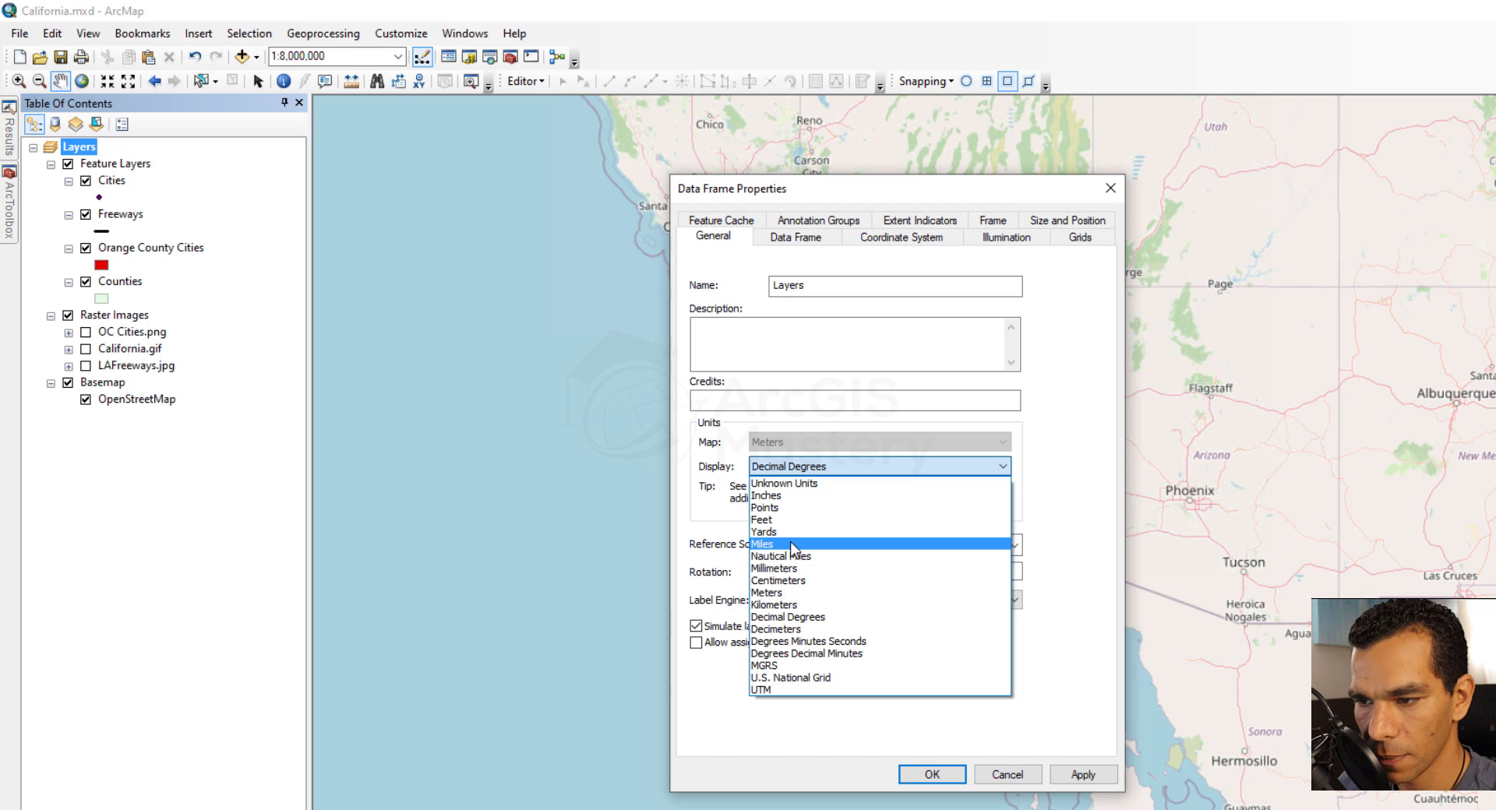
pyautogui.click(795, 592)
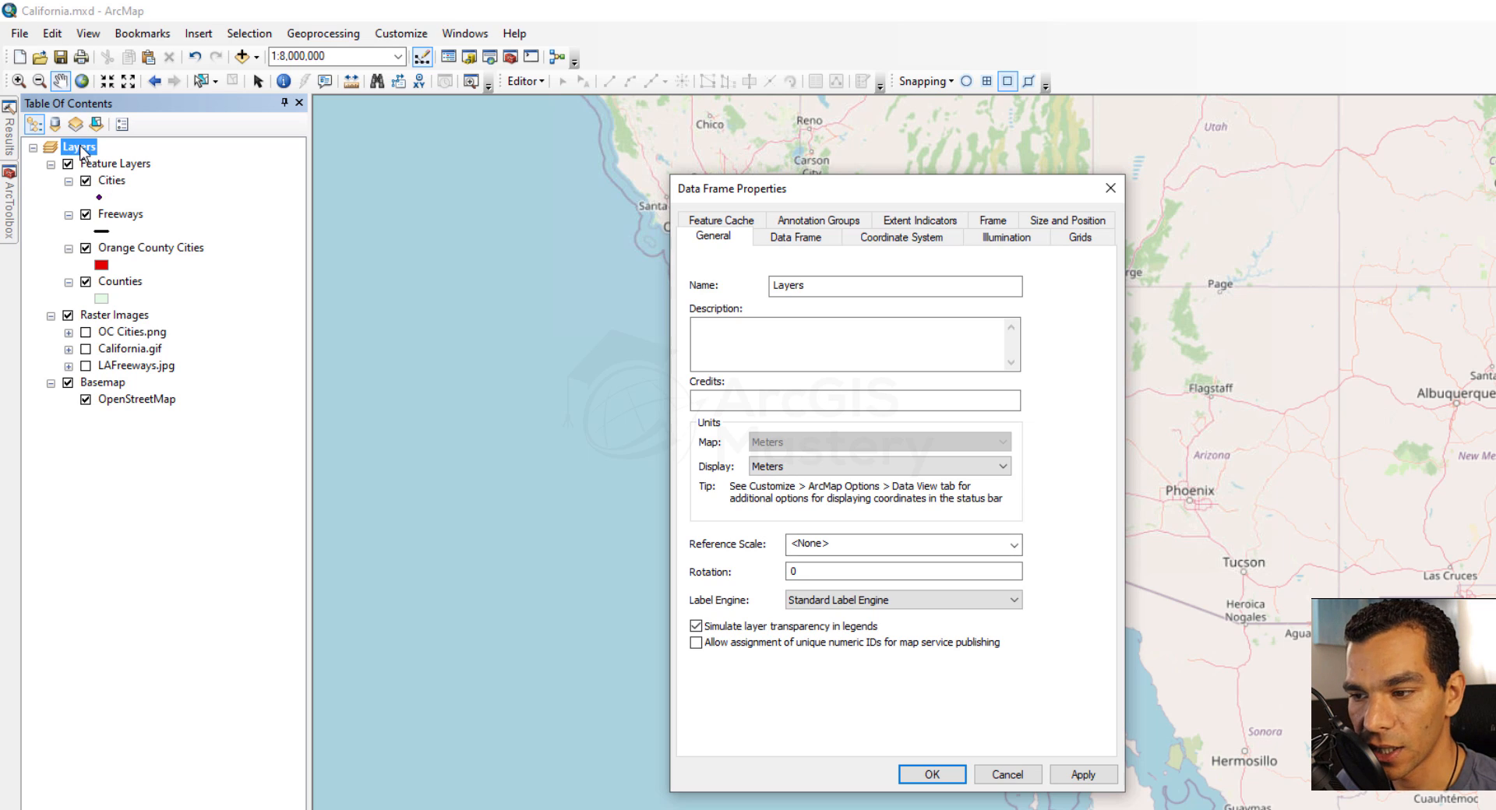
# - Apply a 90-degree rotation to the data frame and reset its rotation to 0
pyautogui.doubleClick(802, 572)
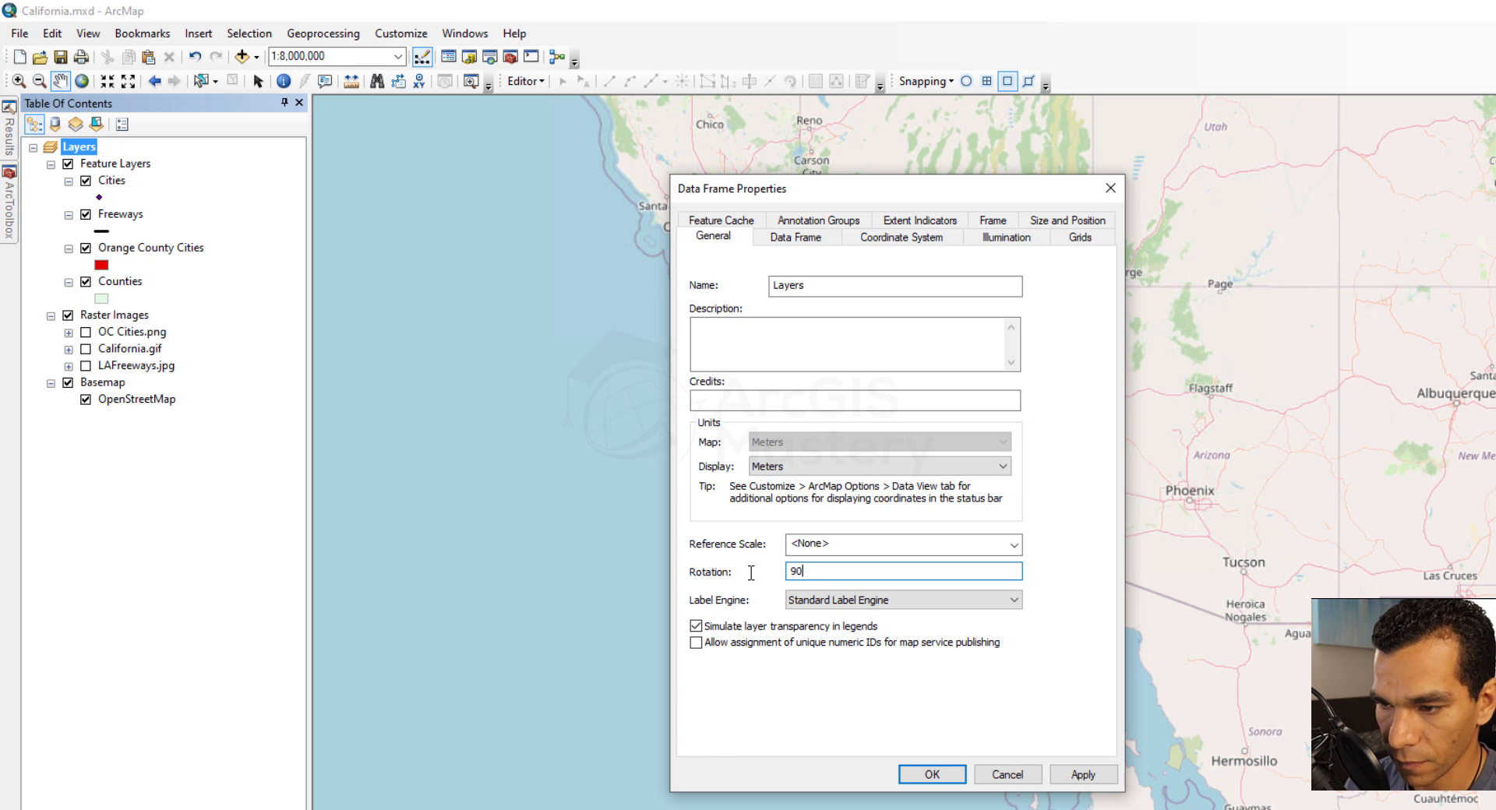
pyautogui.click(1087, 776)
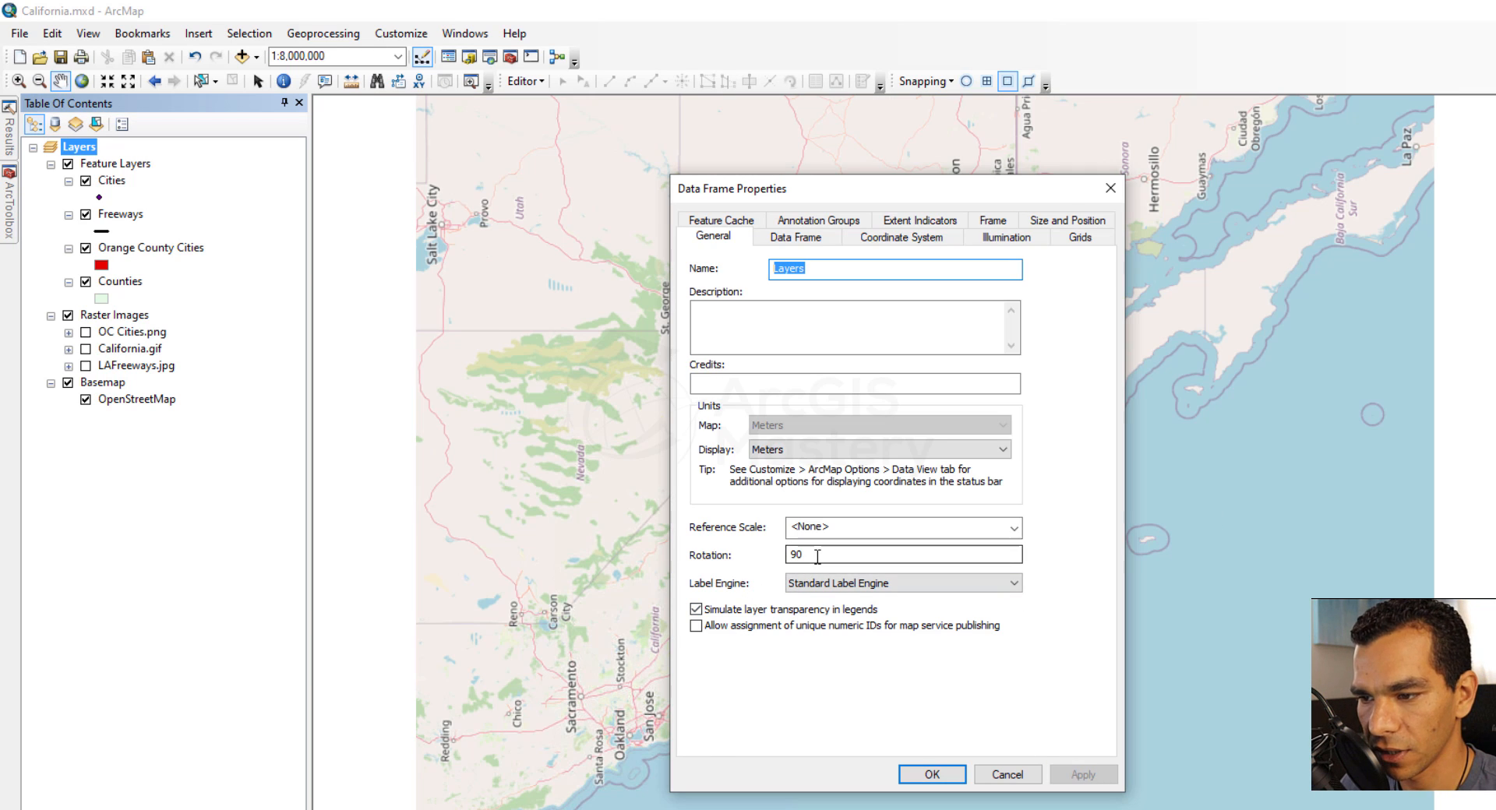
pyautogui.doubleClick(796, 554)
pyautogui.write('0')
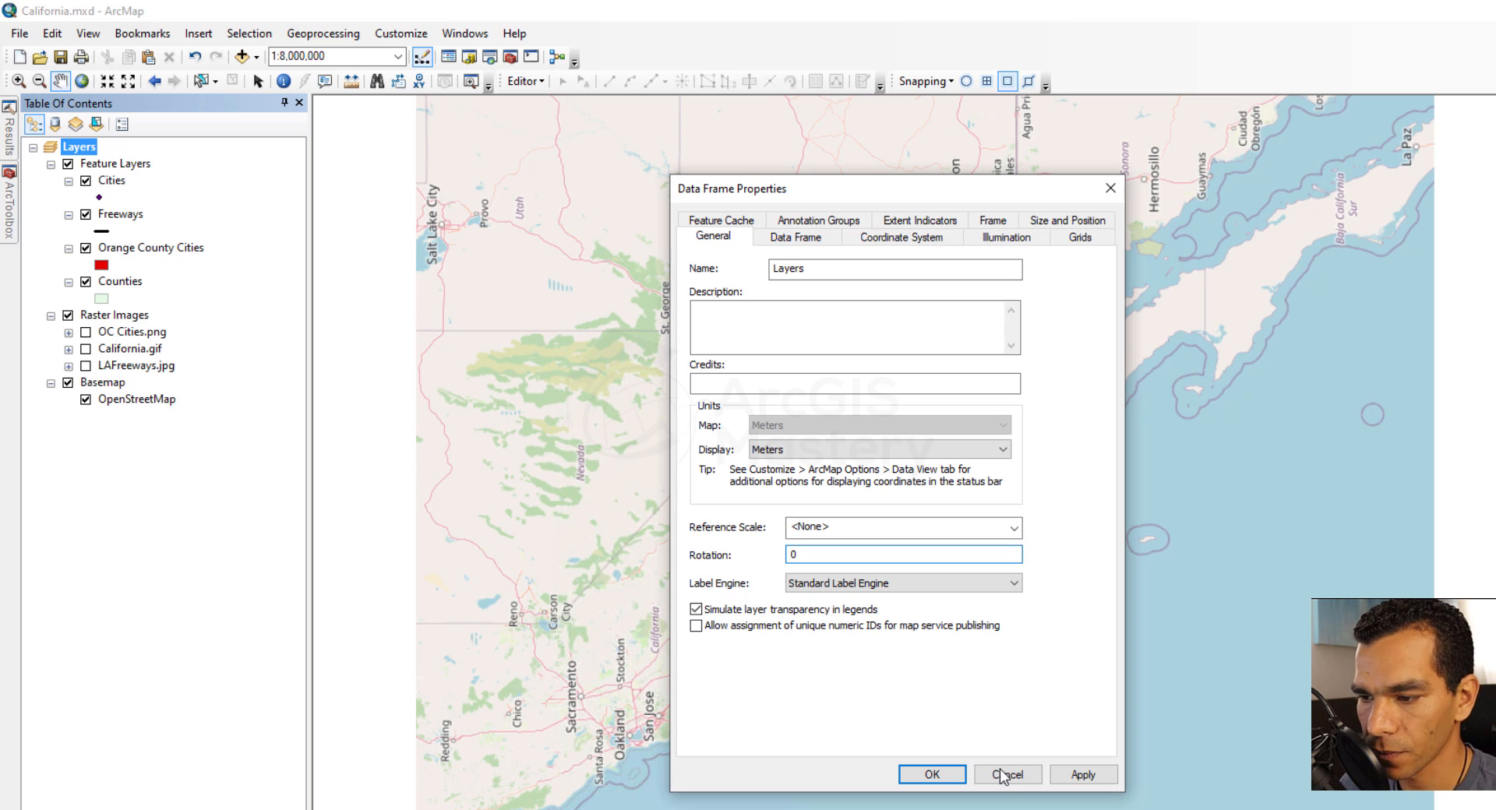
pyautogui.click(1081, 774)
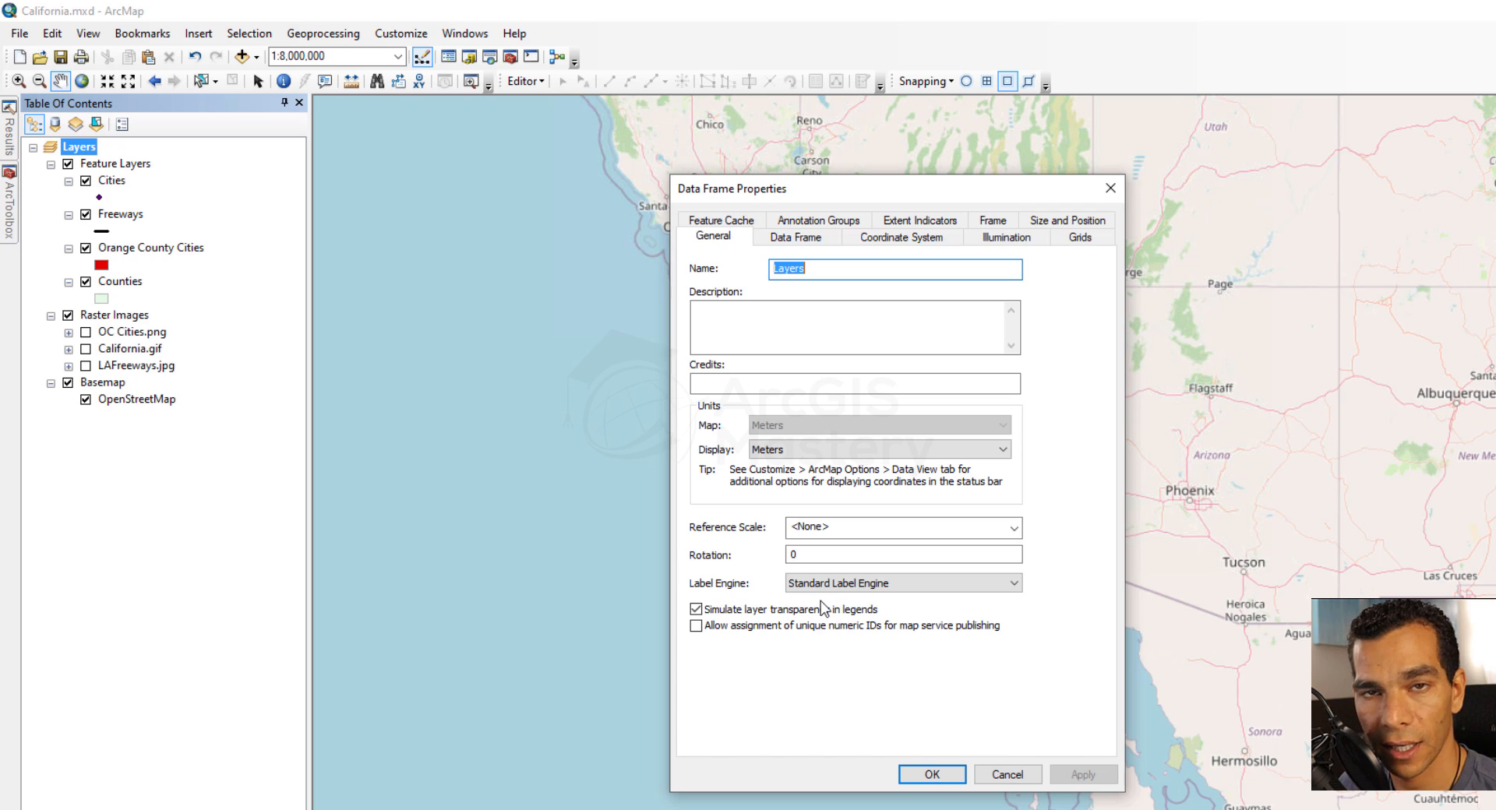
# - Set the extent of the data frame to Fixed Scale and try the locked scale on the map
pyautogui.click(801, 238)
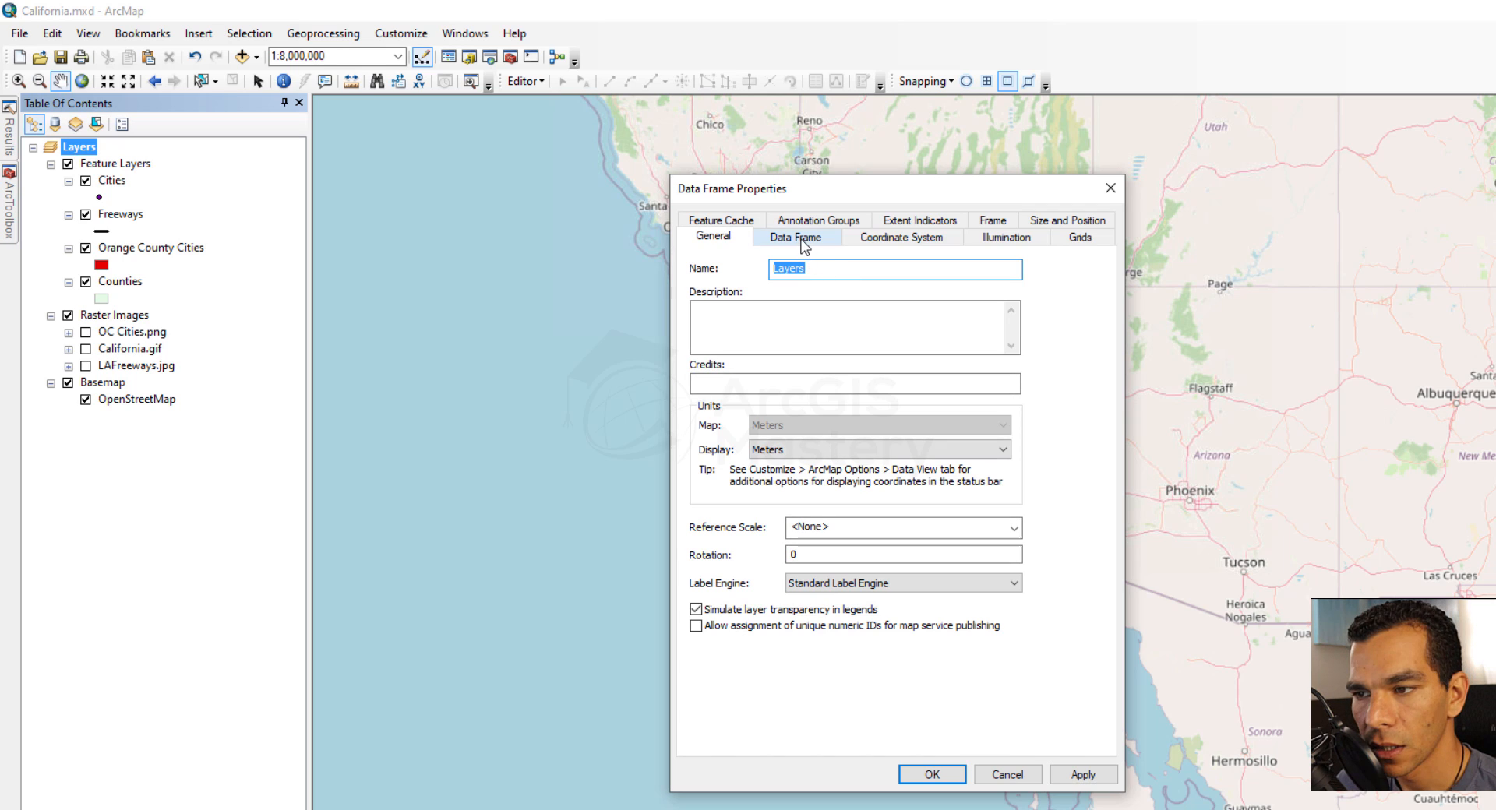
pyautogui.click(803, 239)
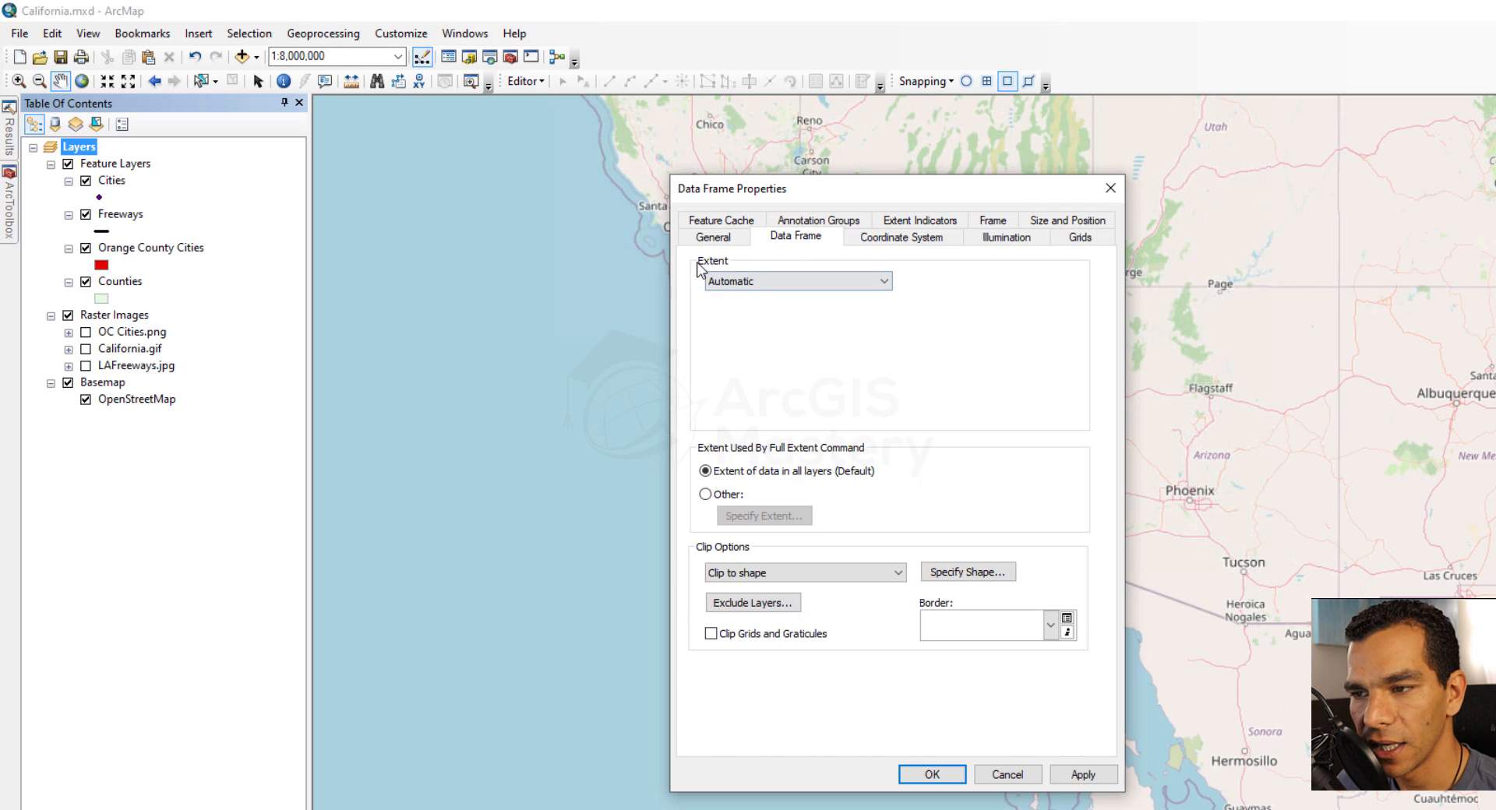
pyautogui.click(761, 279)
pyautogui.click(765, 311)
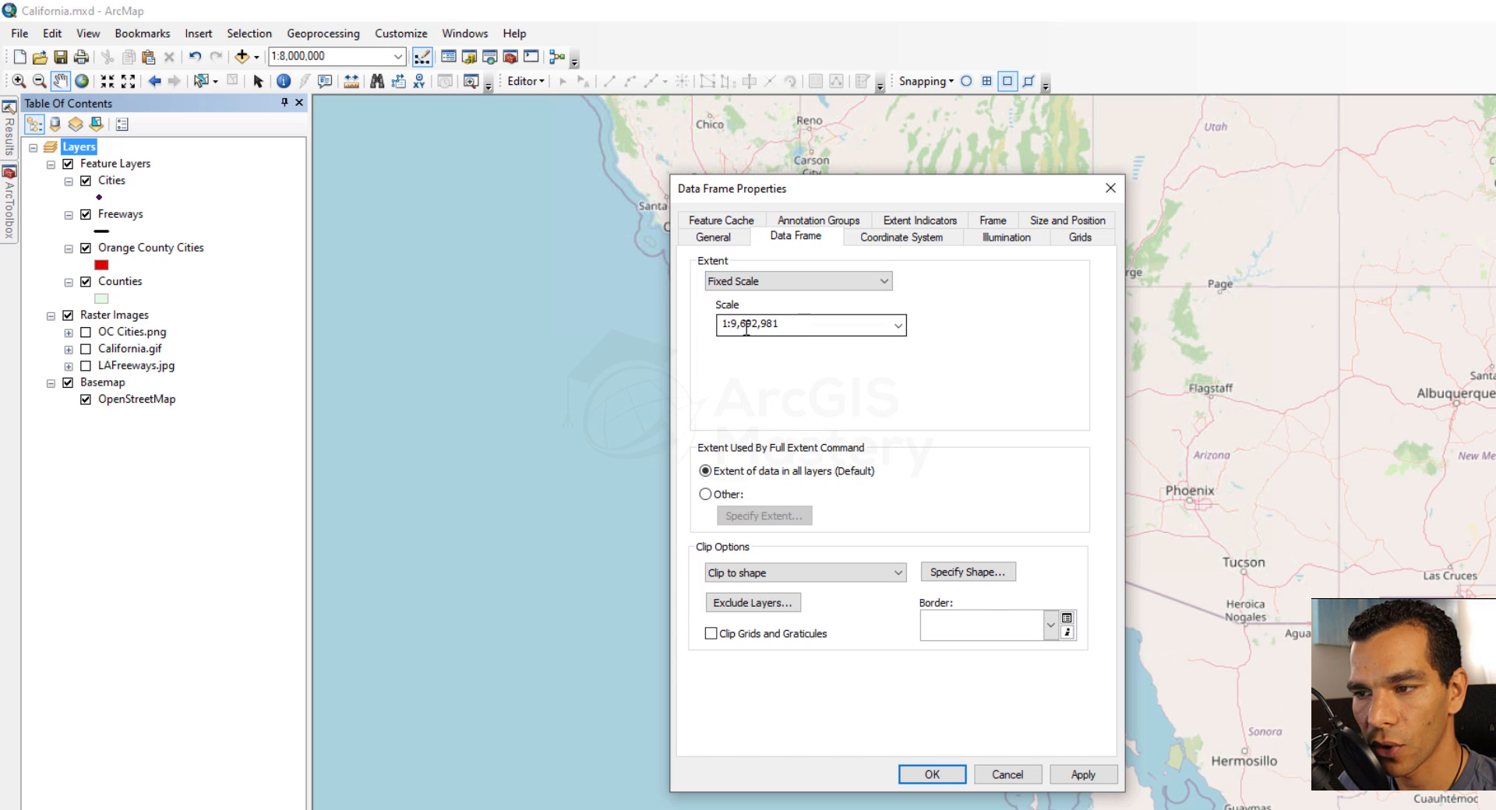
pyautogui.click(933, 775)
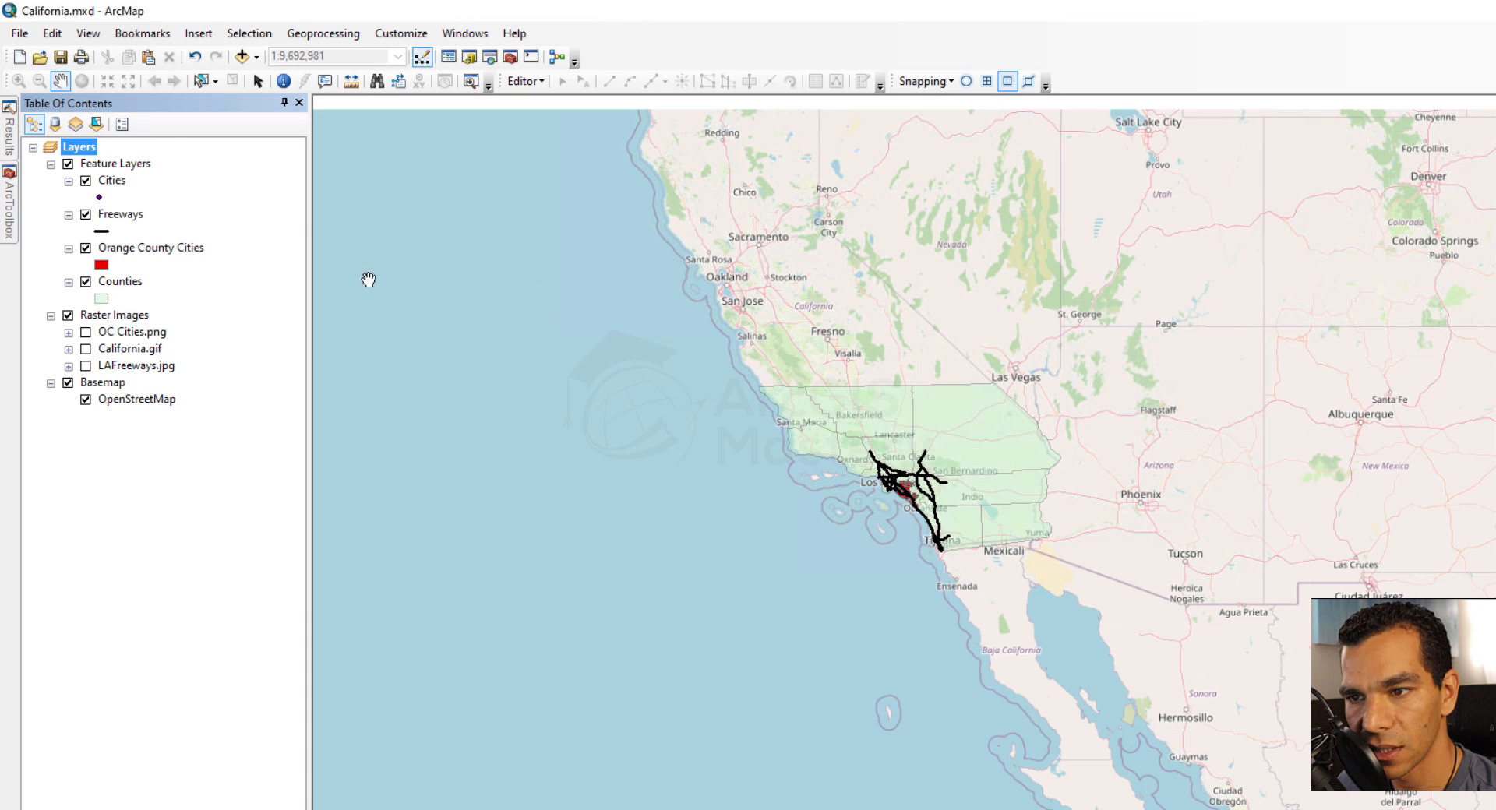
pyautogui.moveTo(725, 487); pyautogui.dragTo(723, 529)
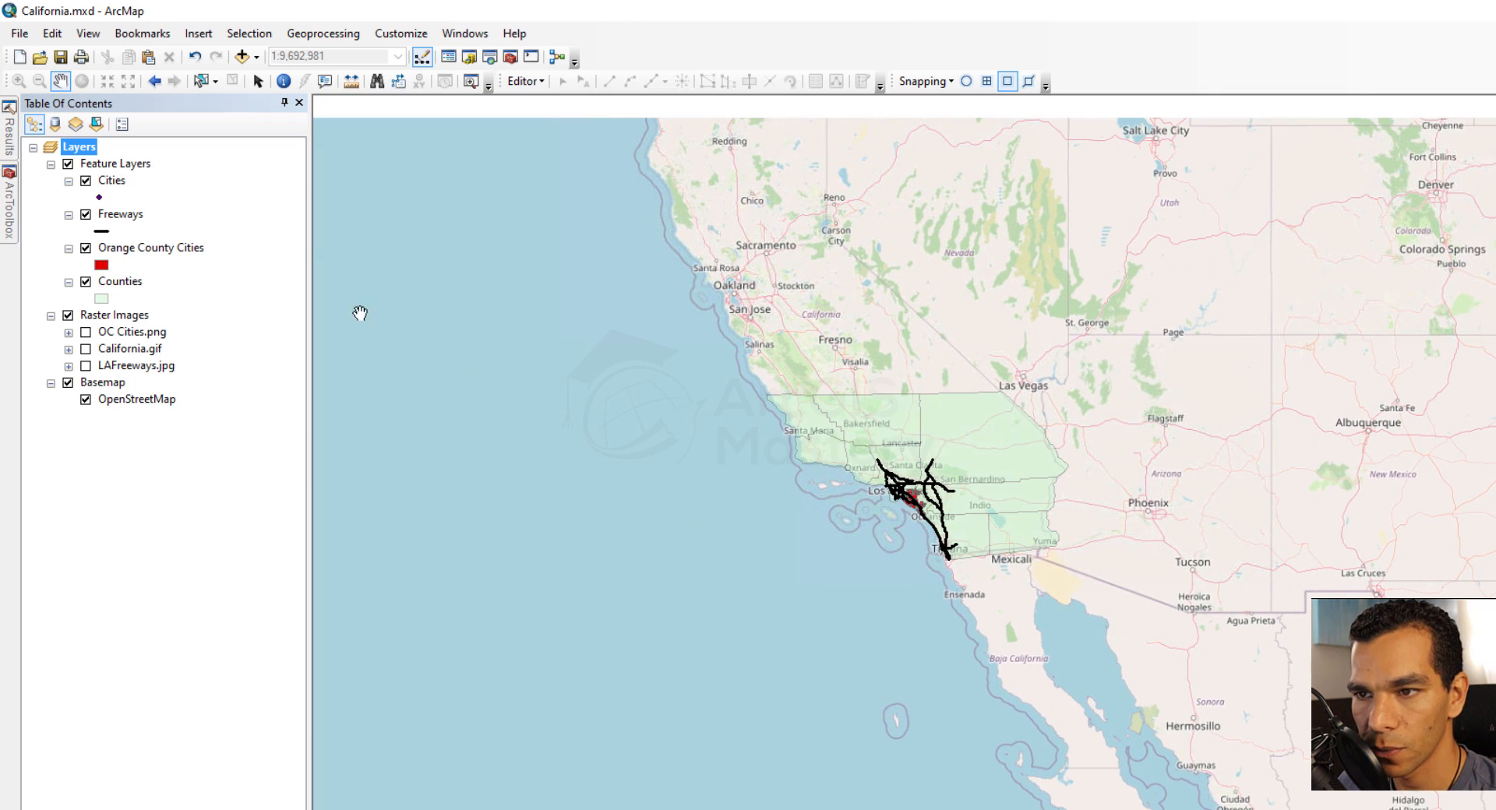
# - Return the extent of the Layers data frame to Automatic
pyautogui.rightClick(86, 150)
pyautogui.click(143, 554)
pyautogui.click(798, 298)
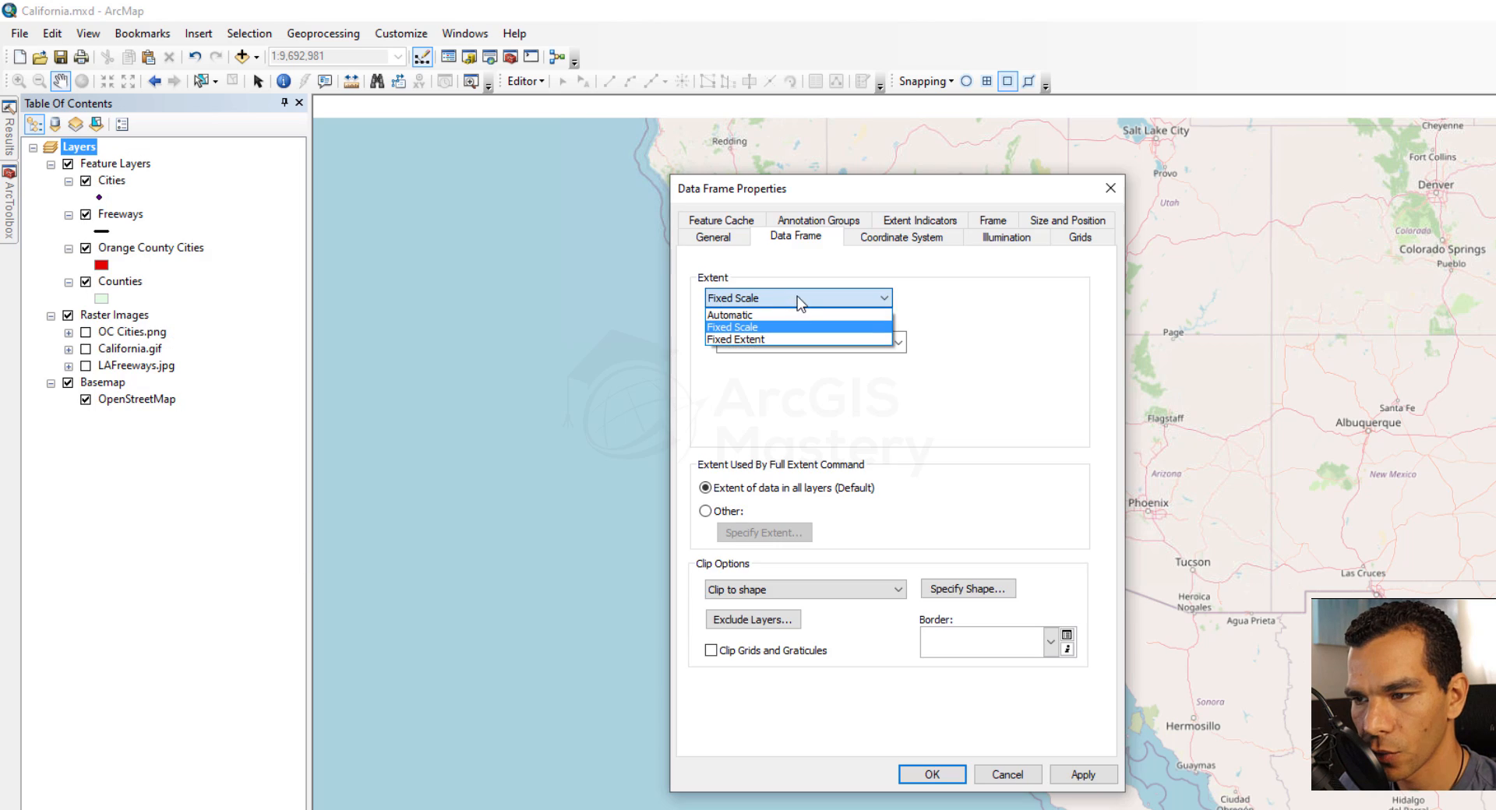
pyautogui.click(798, 315)
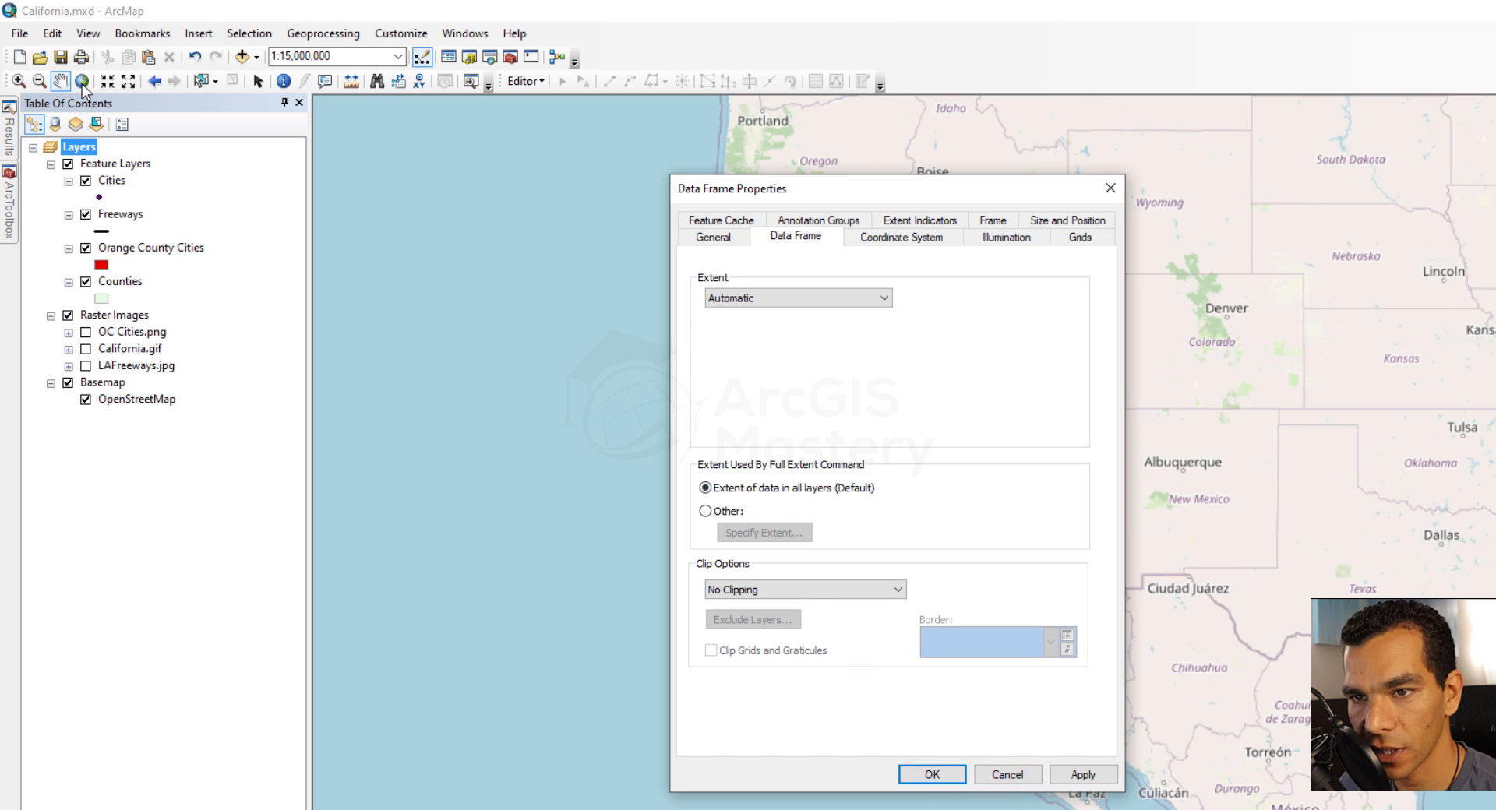
pyautogui.click(1007, 775)
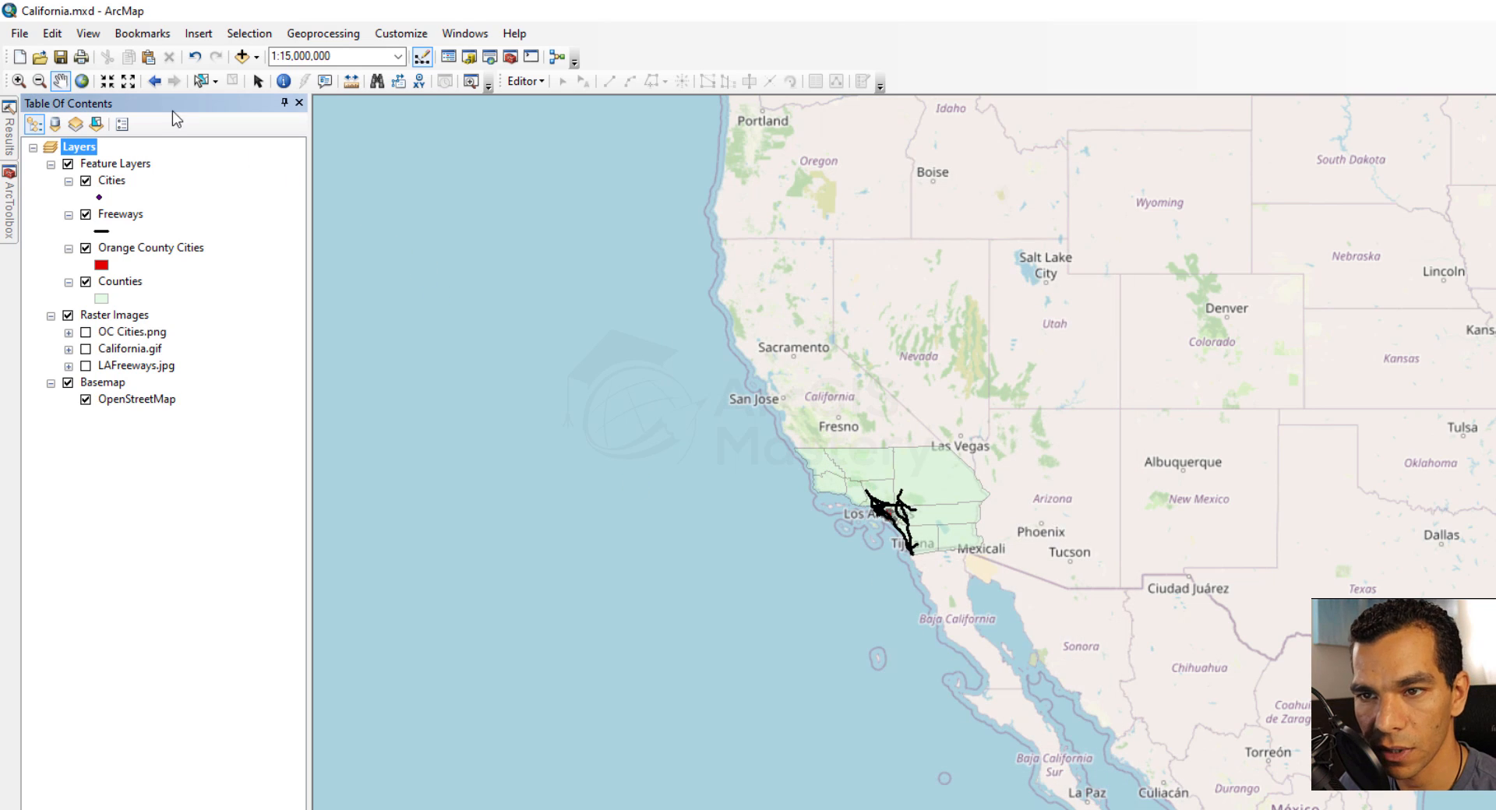
# - Show the map at its full extent and go back to the previous extent
pyautogui.click(82, 82)
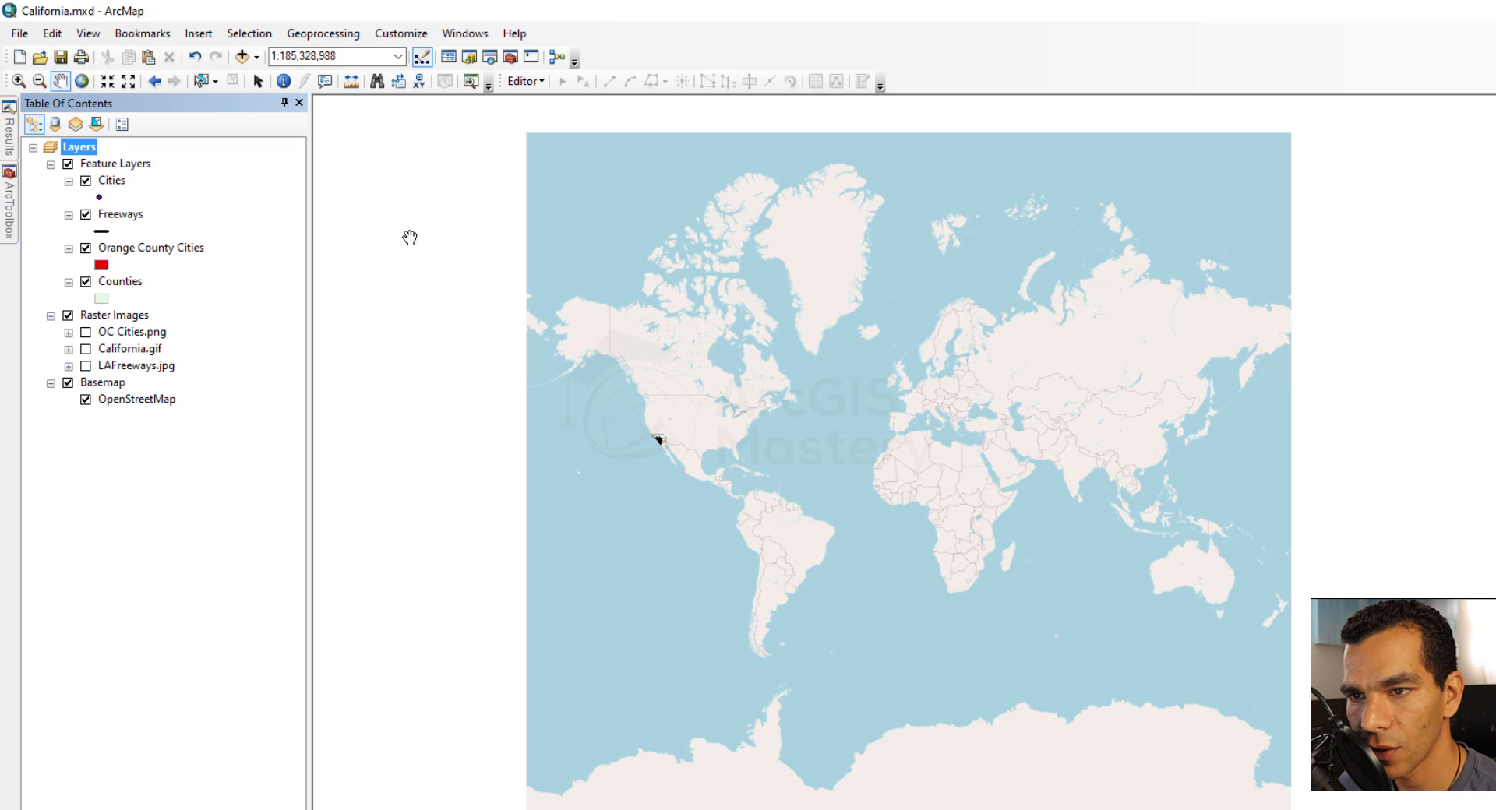
pyautogui.click(153, 82)
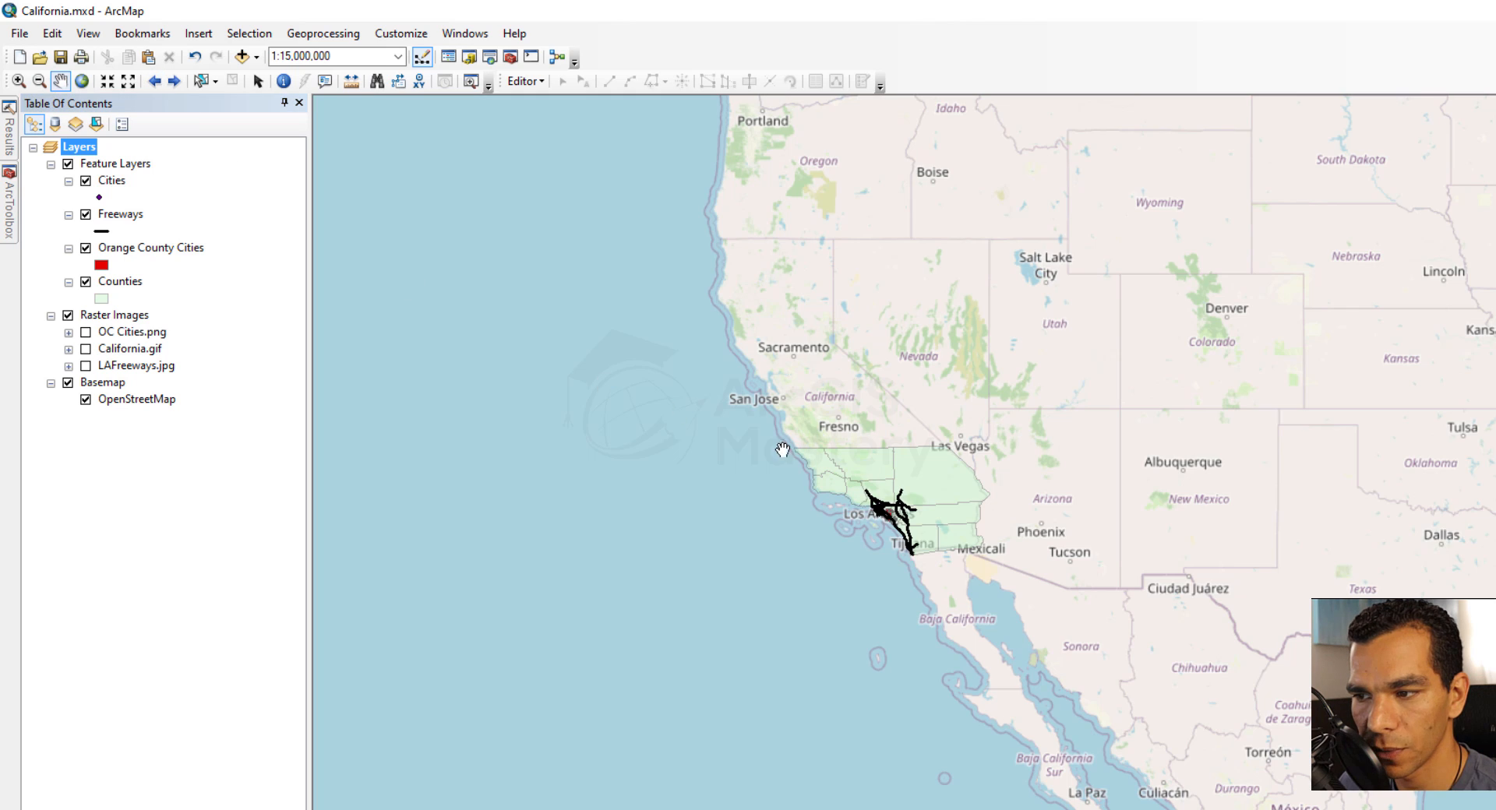
# - Set the extent used by the Full Extent command to Other, specified as the Current Visible Extent
pyautogui.rightClick(83, 150)
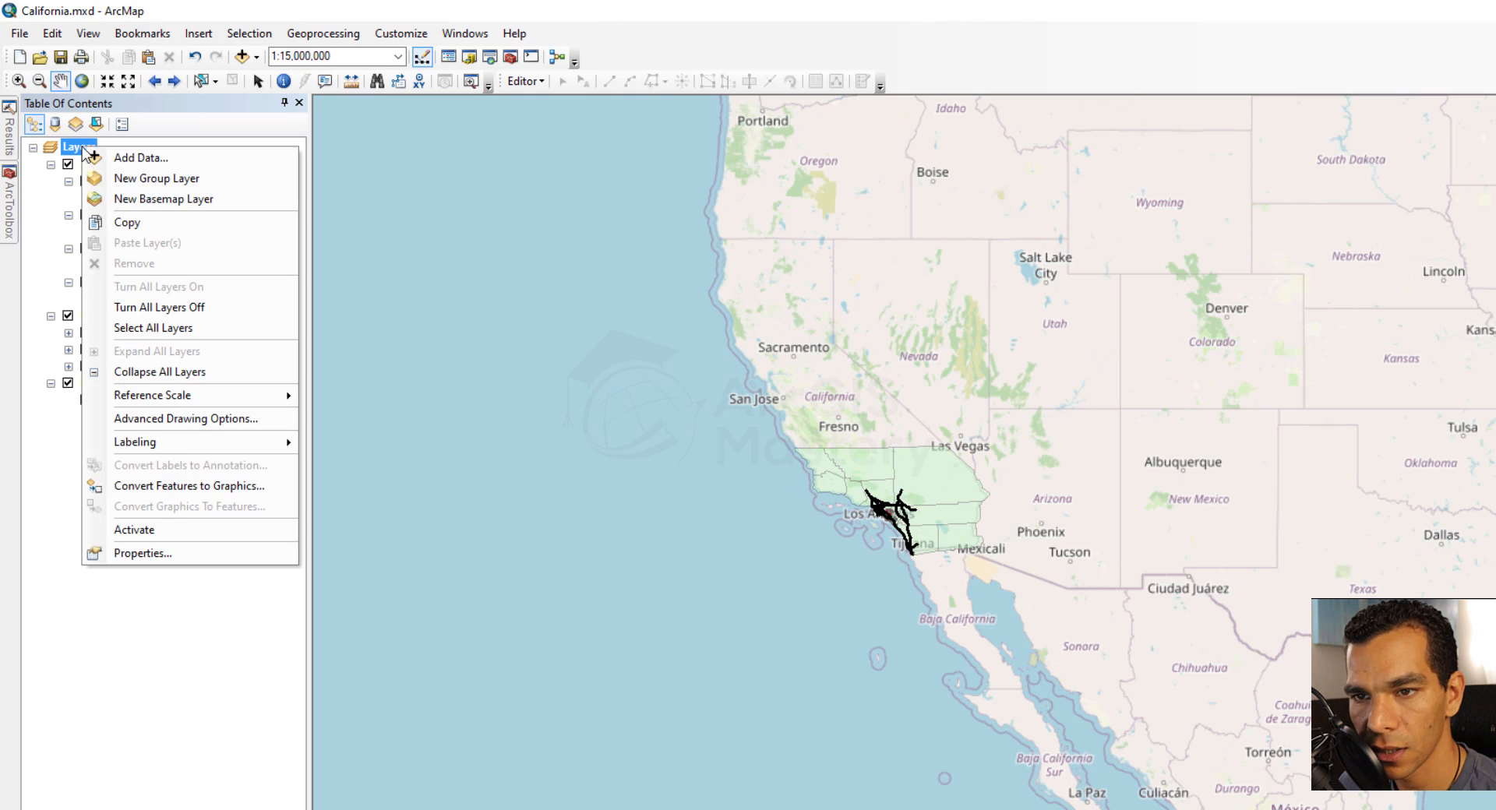
pyautogui.click(257, 550)
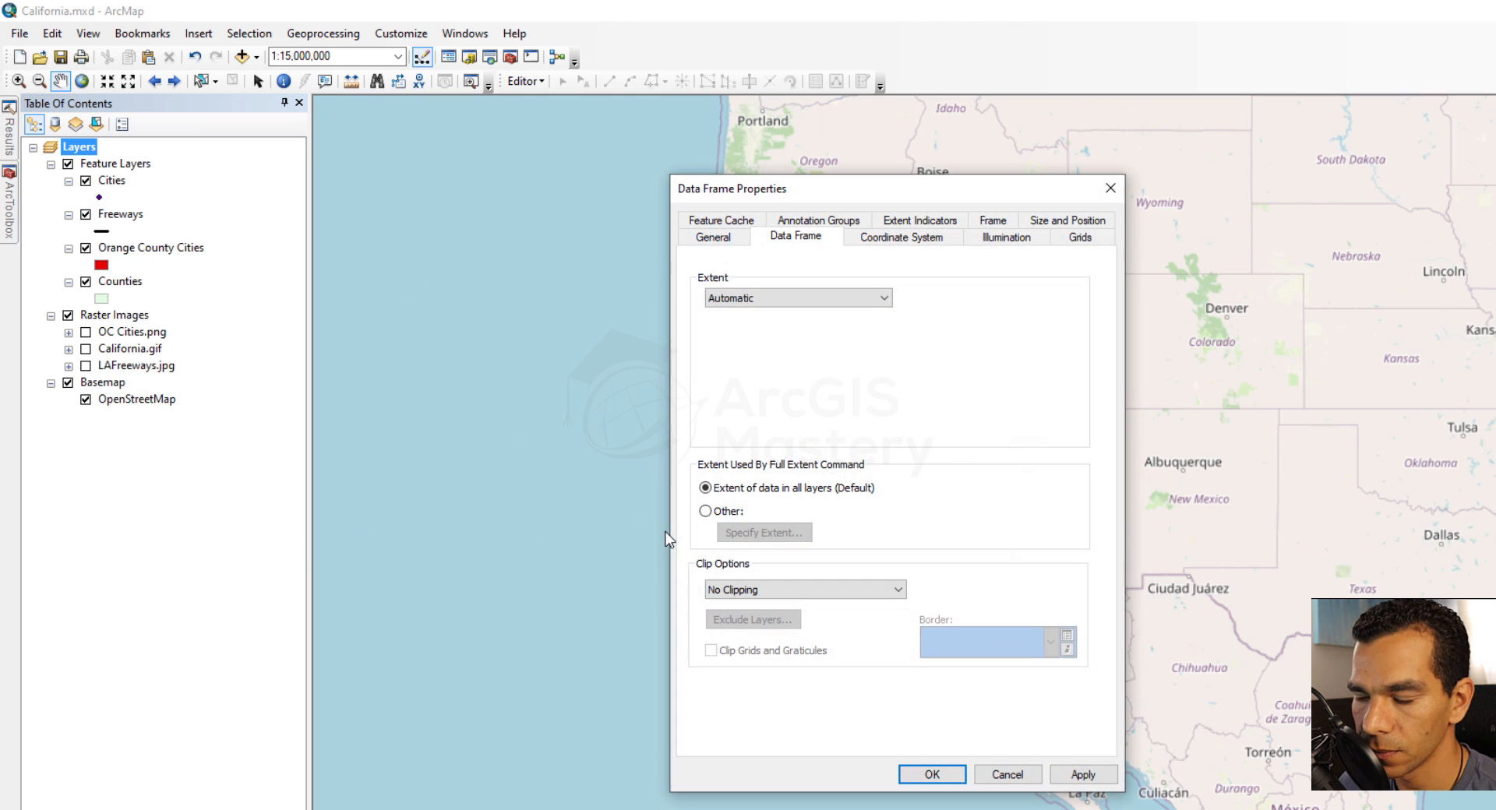
pyautogui.click(706, 512)
pyautogui.click(761, 534)
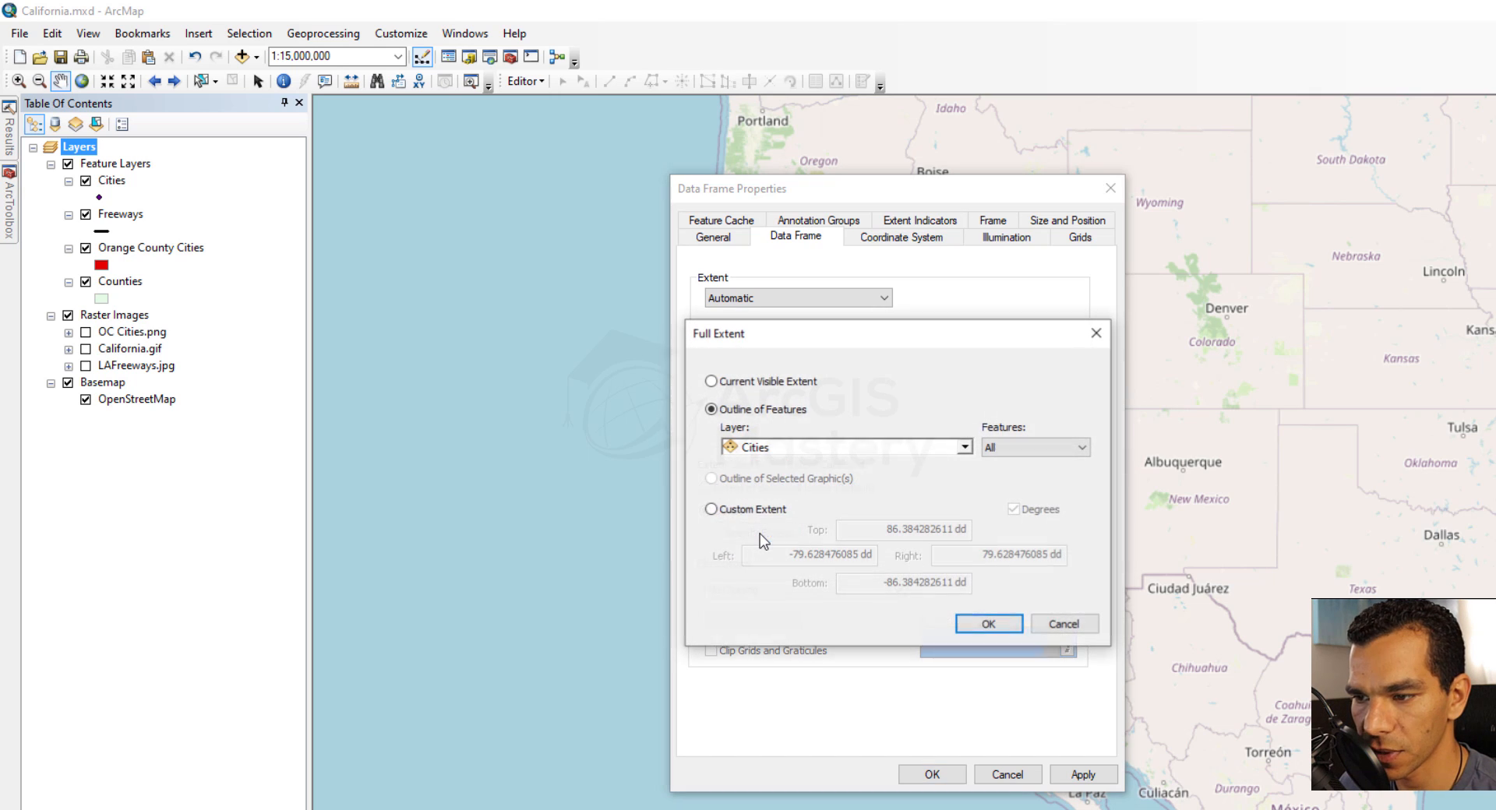
pyautogui.click(750, 381)
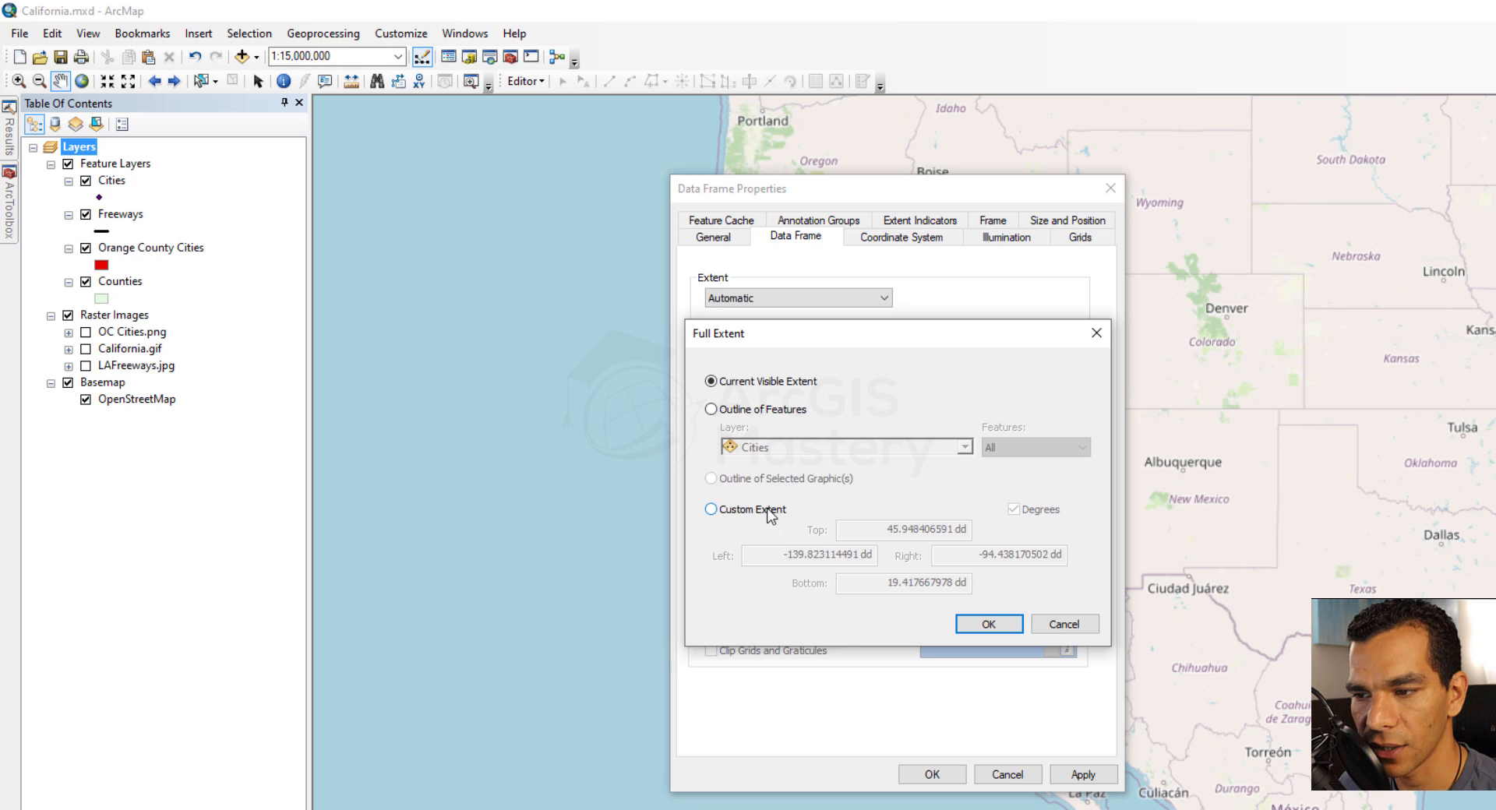
pyautogui.click(988, 625)
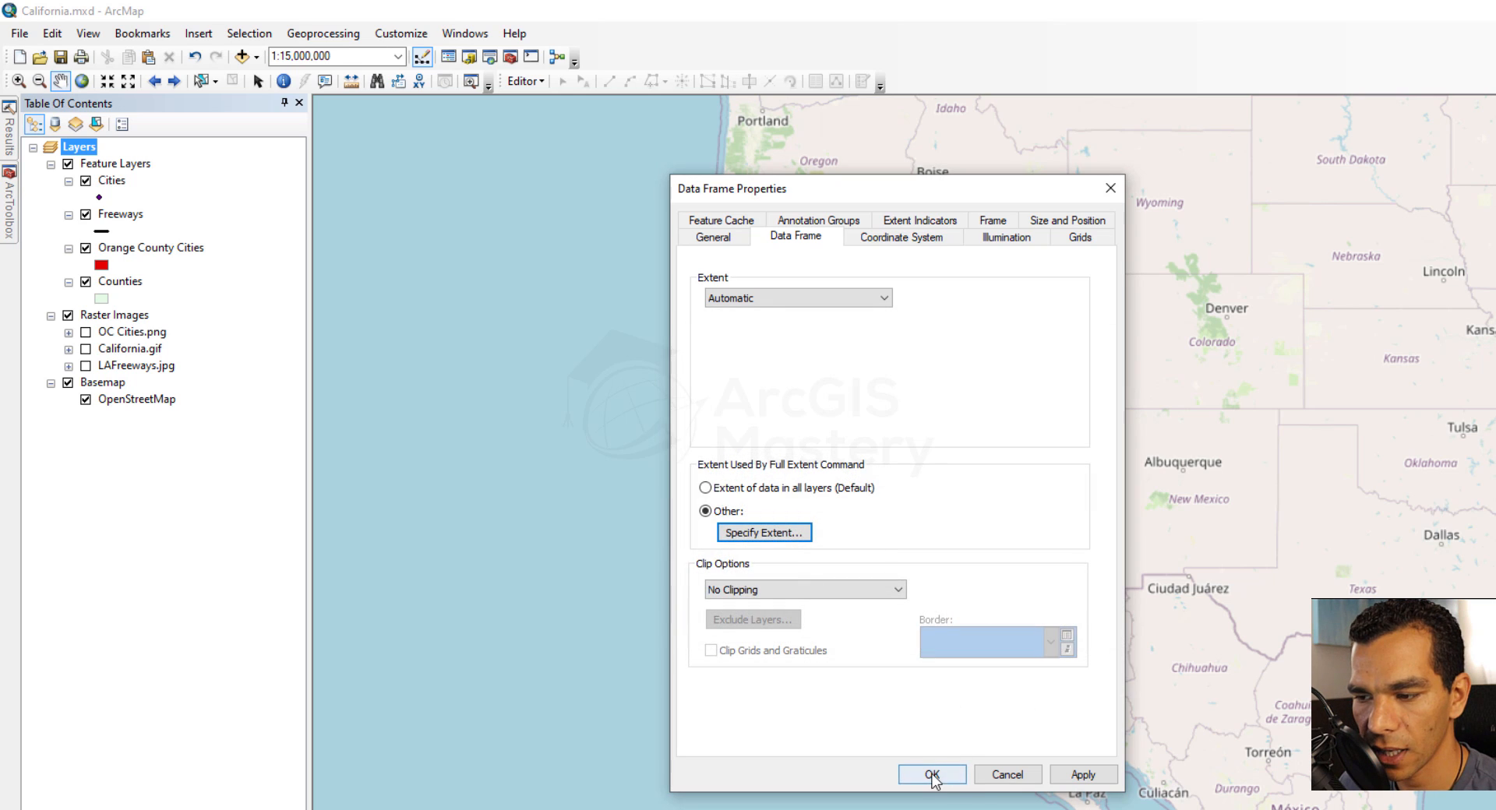
pyautogui.click(932, 775)
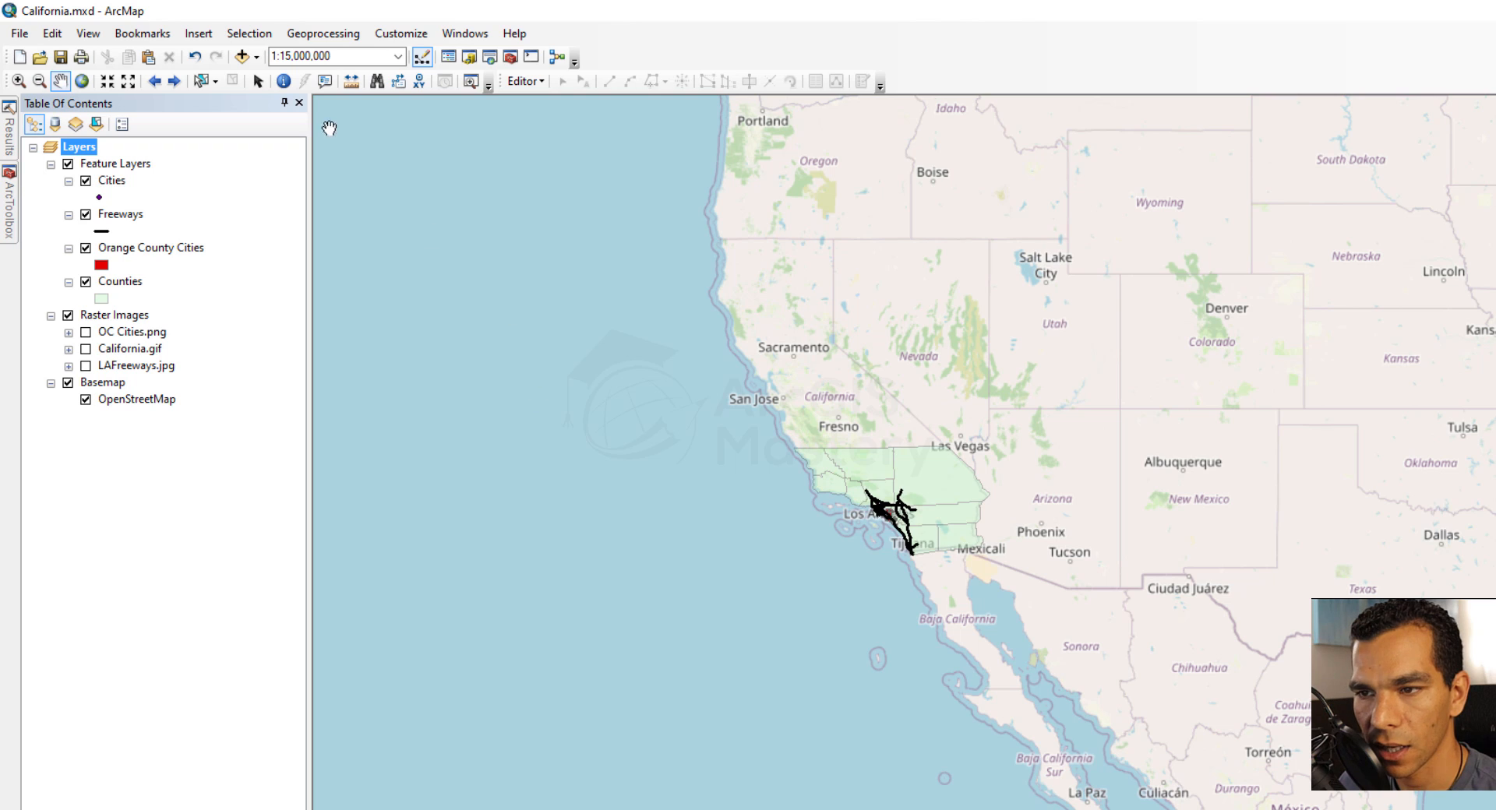
pyautogui.press('c')
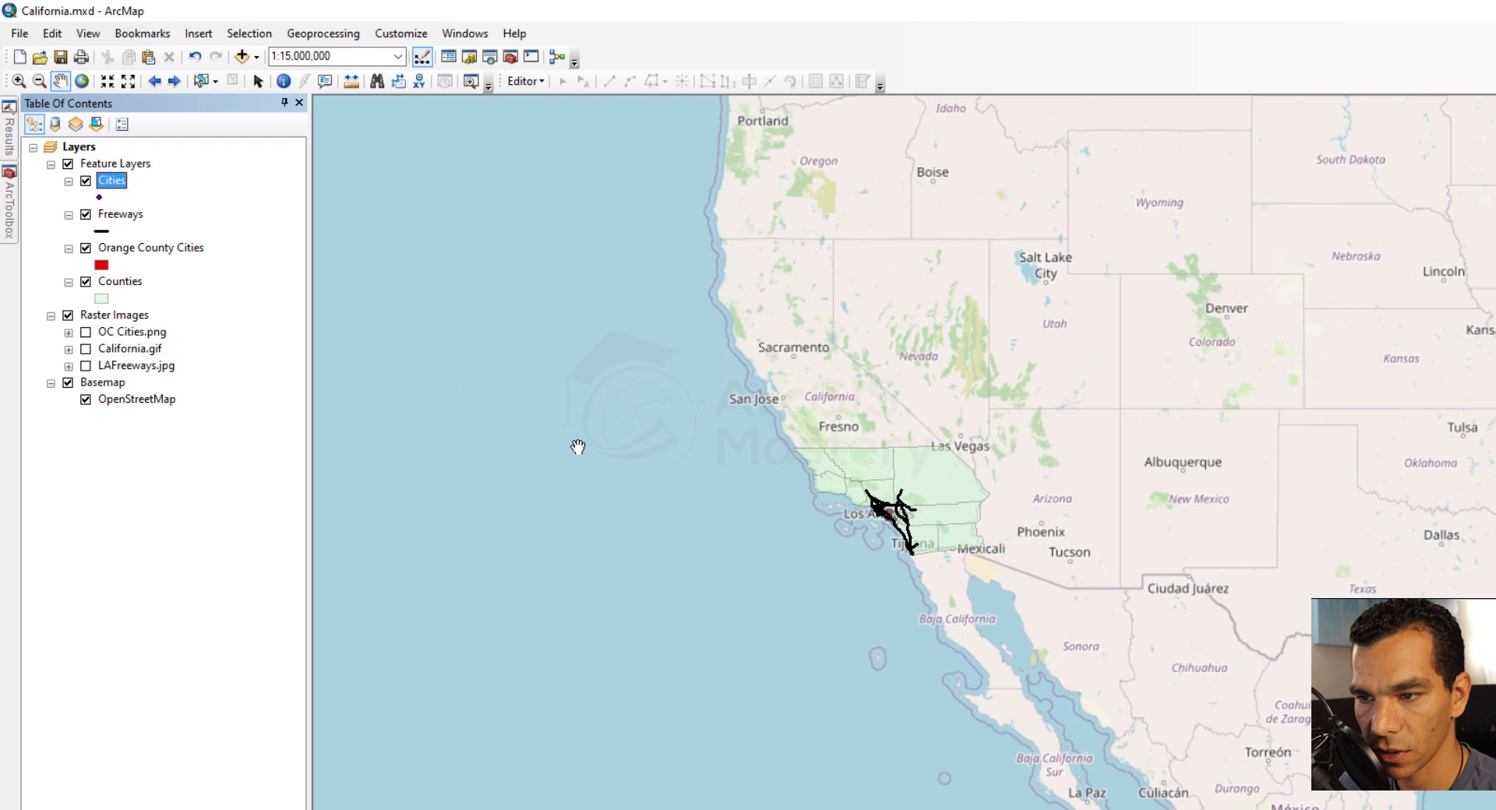
pyautogui.moveTo(555, 448); pyautogui.dragTo(1495, 448)
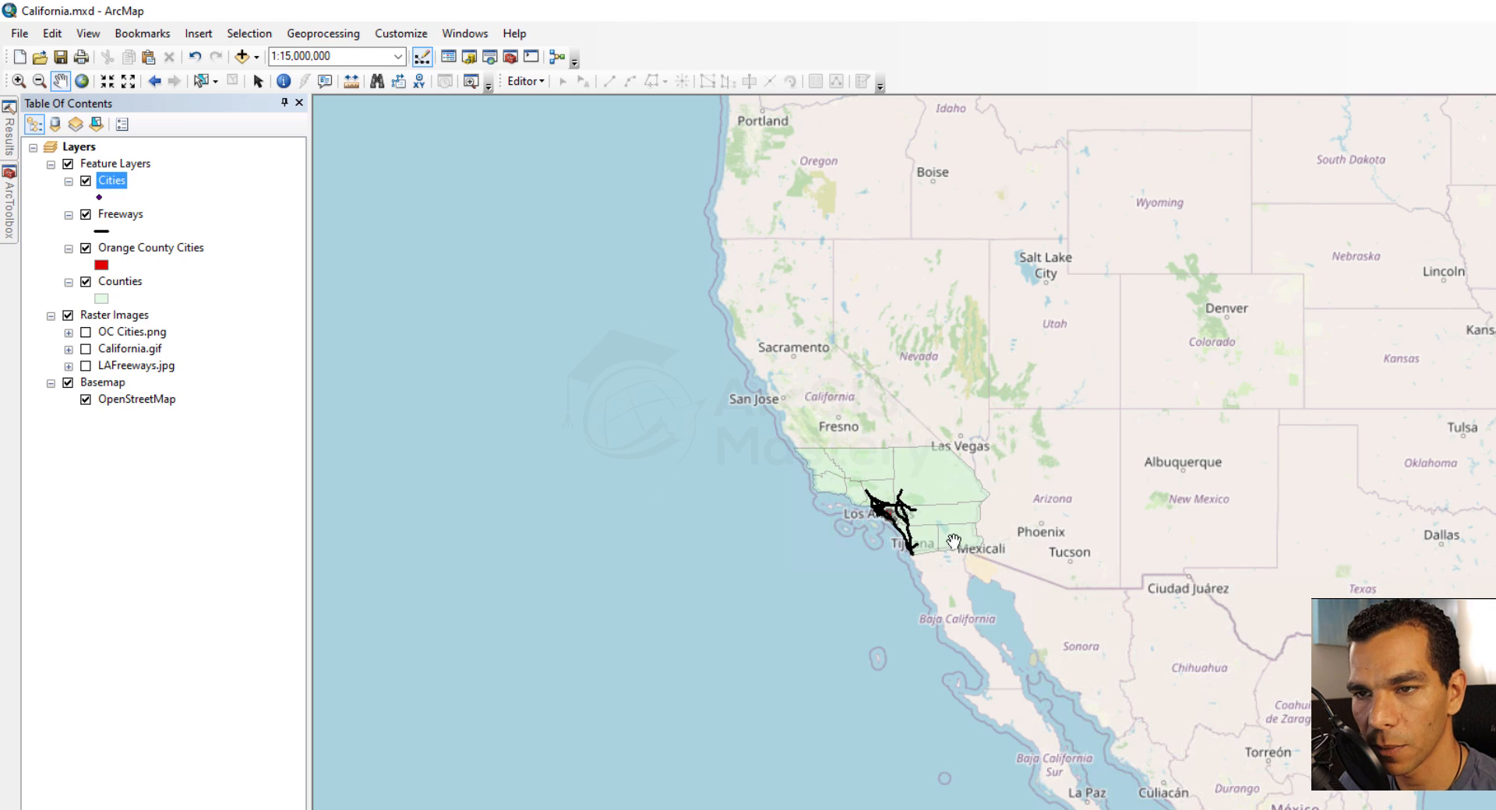
# - Clip the Layers data frame to a shape defined by the Current Visible Extent and inspect the clipped map at a smaller scale
pyautogui.doubleClick(78, 147)
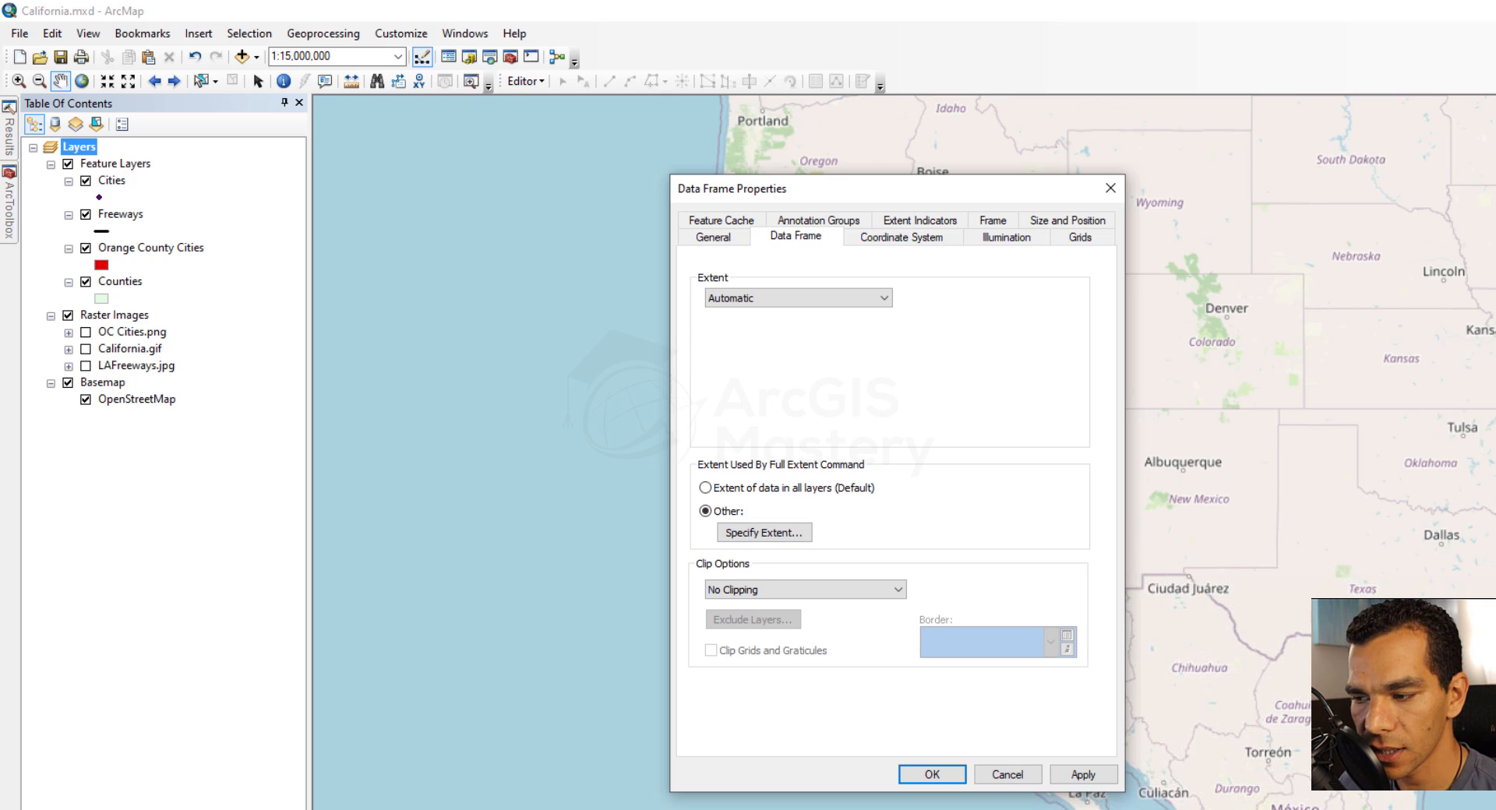
pyautogui.click(826, 588)
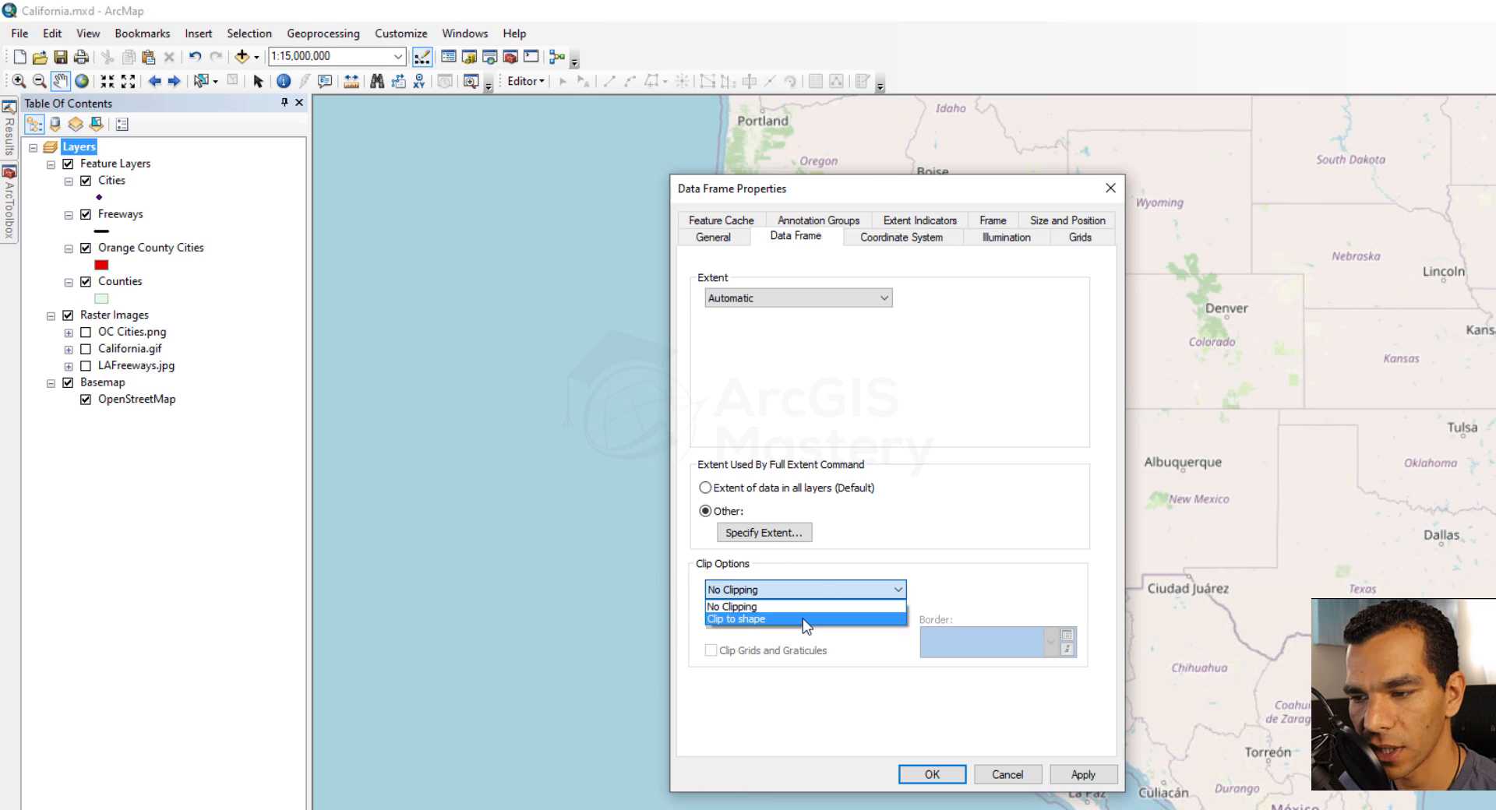
pyautogui.click(803, 618)
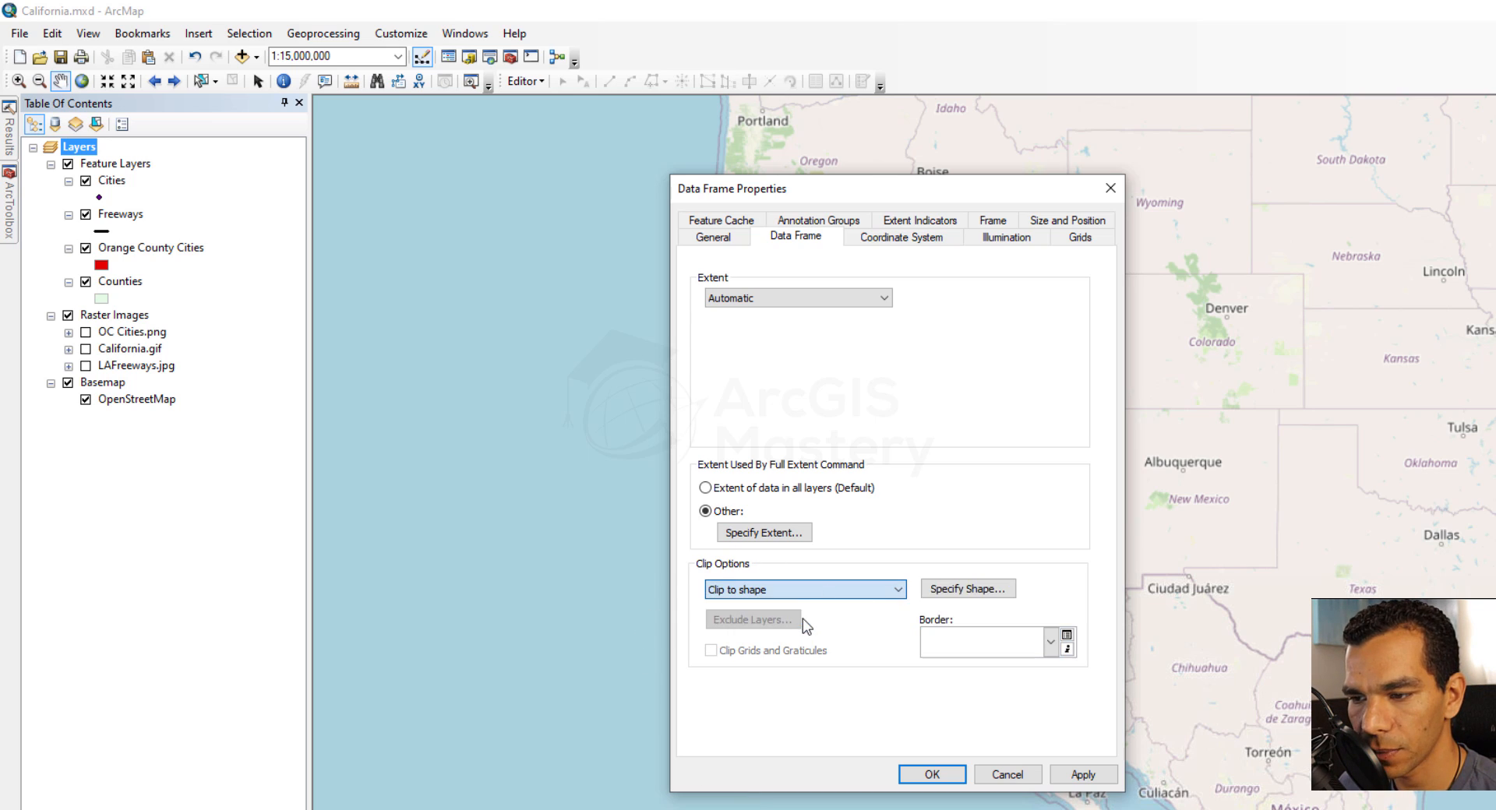
pyautogui.click(971, 591)
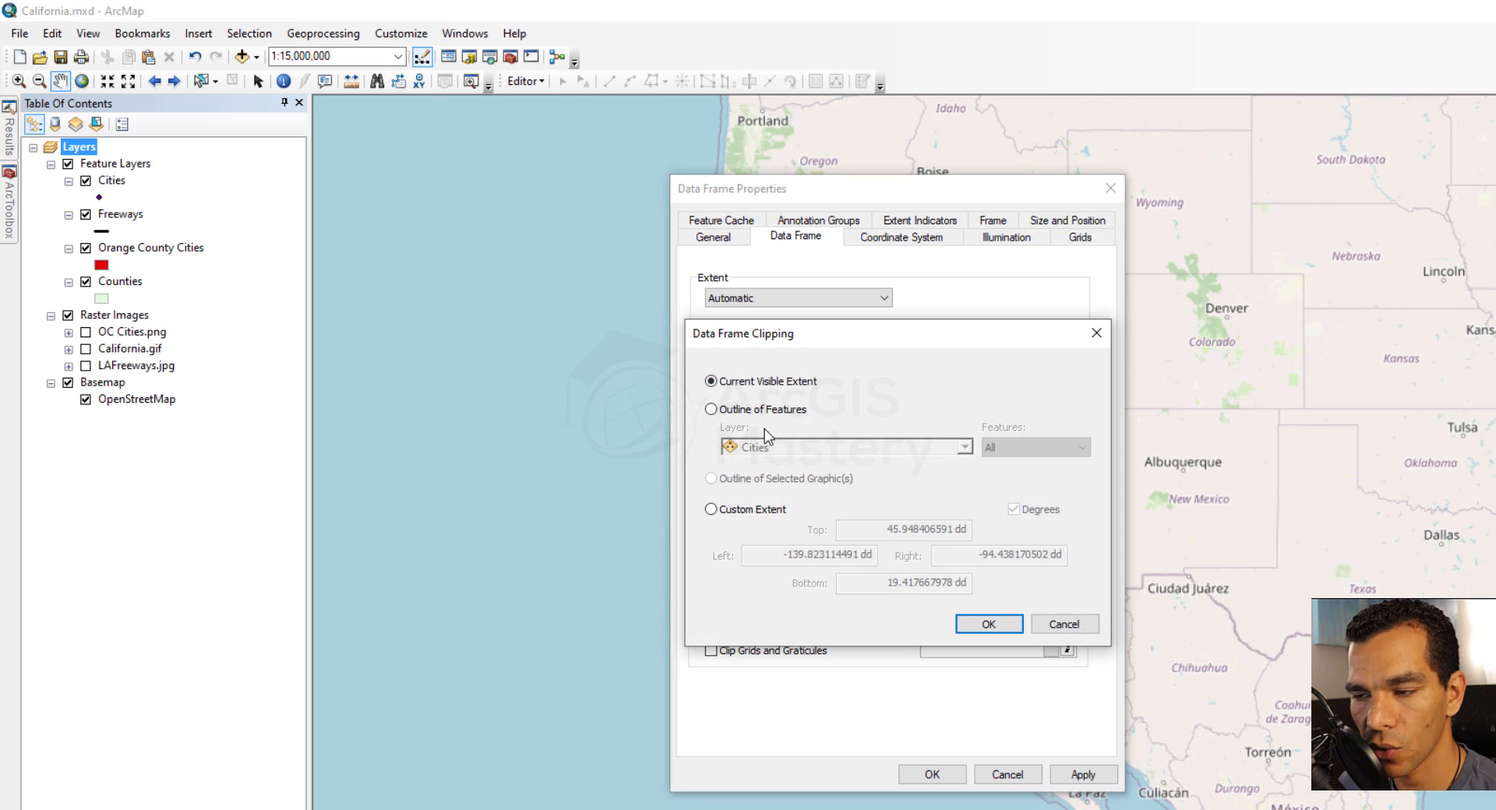
pyautogui.click(989, 624)
pyautogui.click(927, 776)
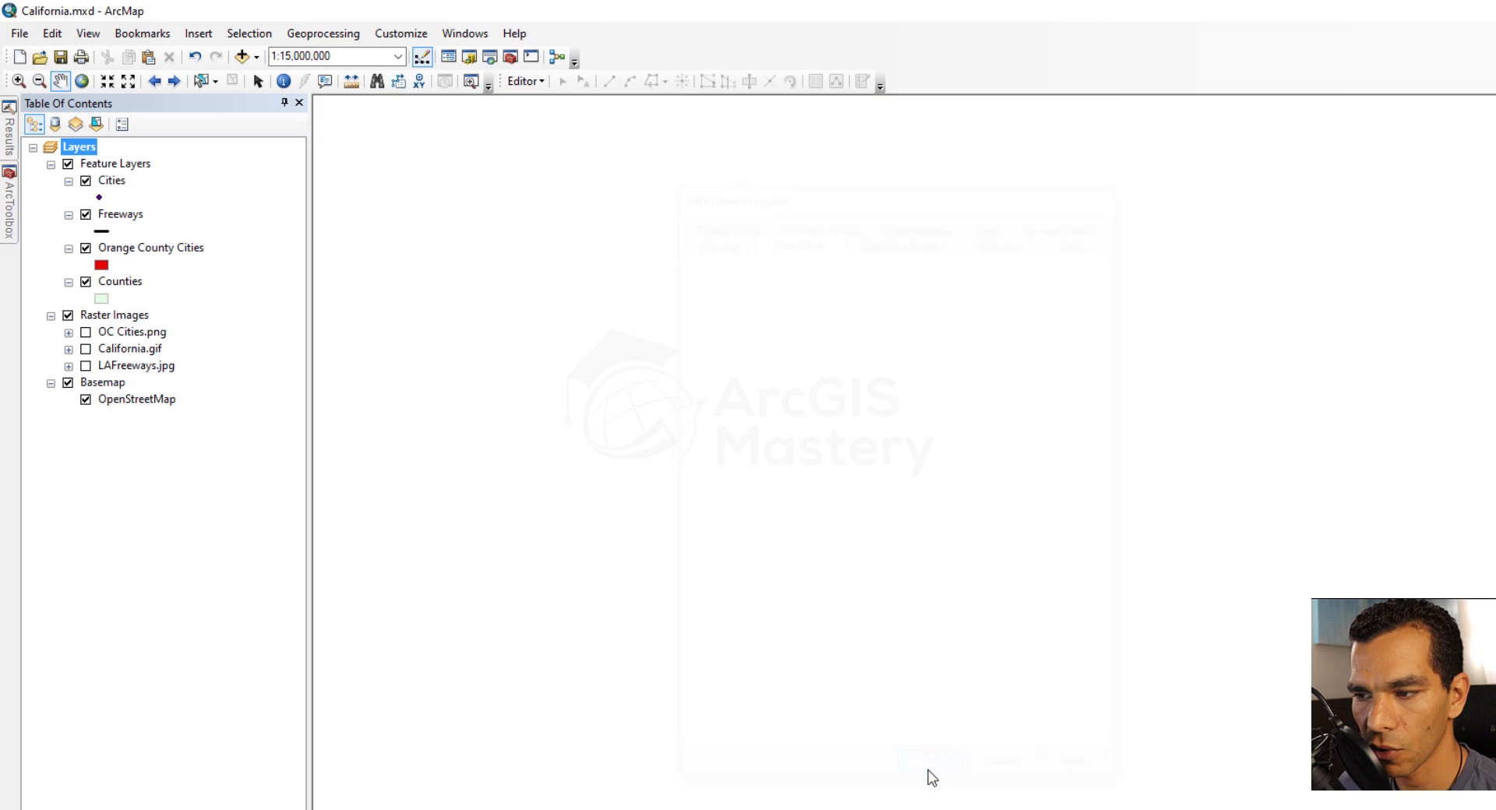
pyautogui.scroll(3, 893, 515)
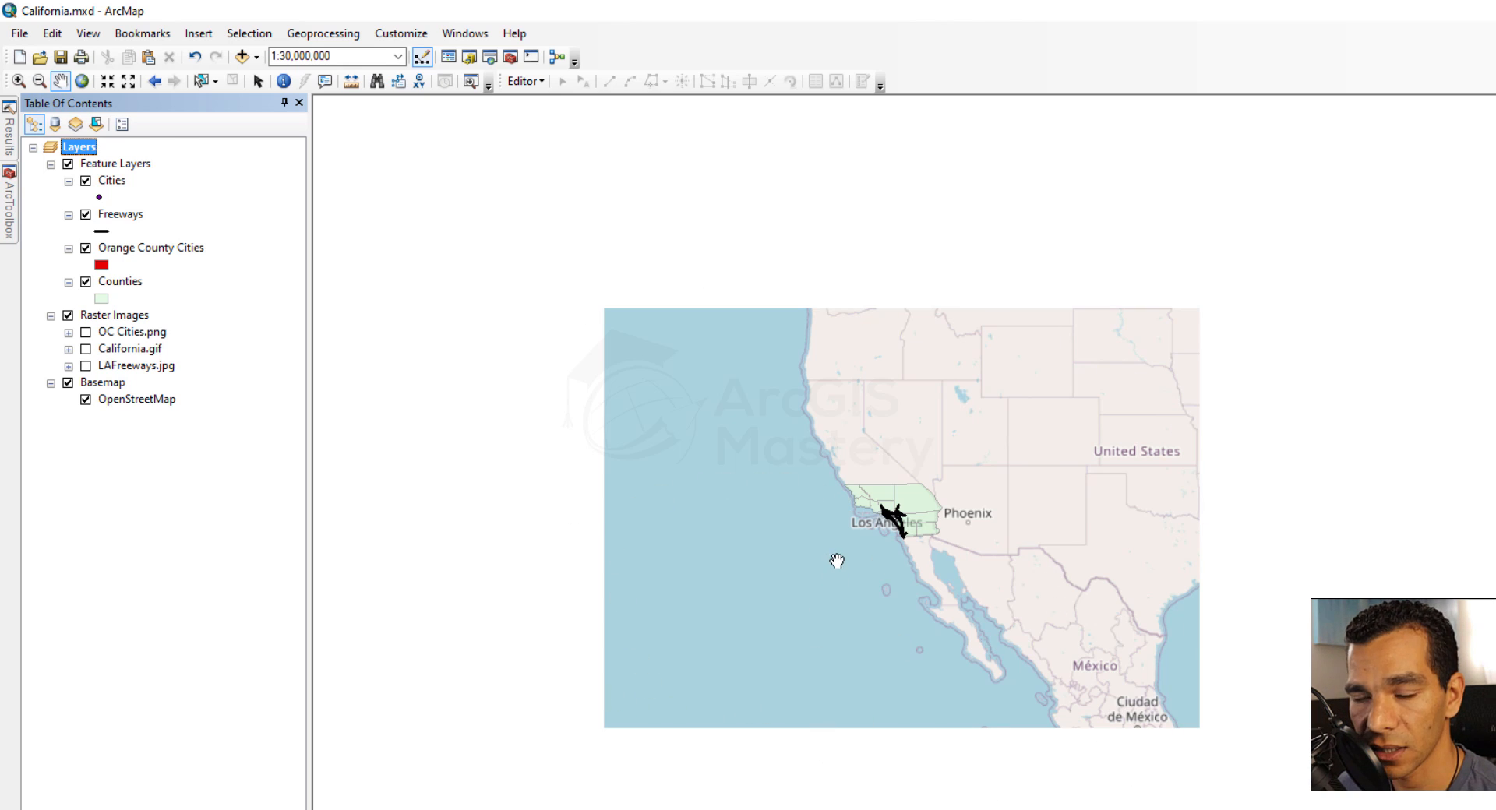
# - Set the clip option of the Layers data frame back to No Clipping
pyautogui.rightClick(84, 150)
pyautogui.click(194, 557)
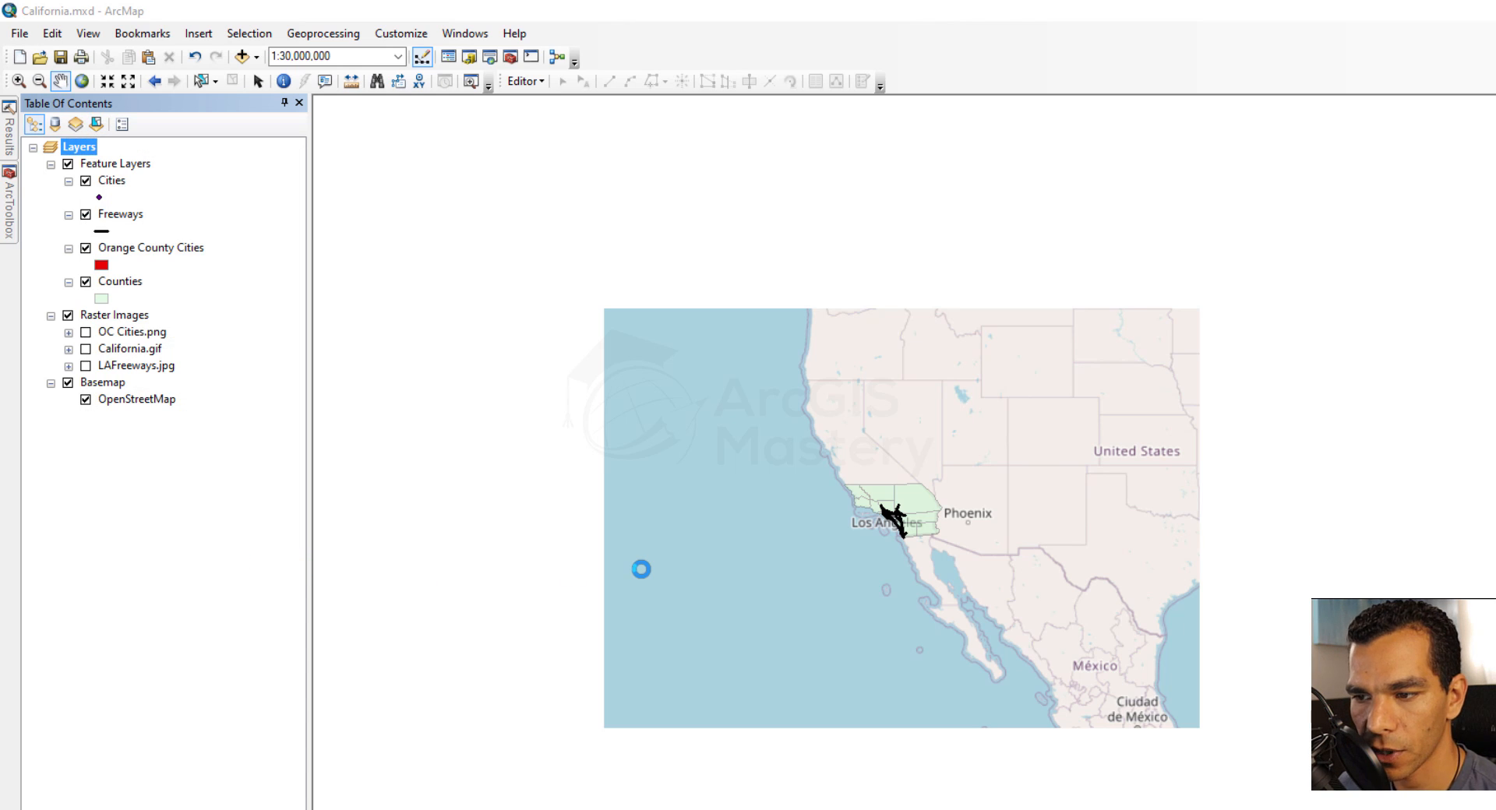
pyautogui.click(744, 591)
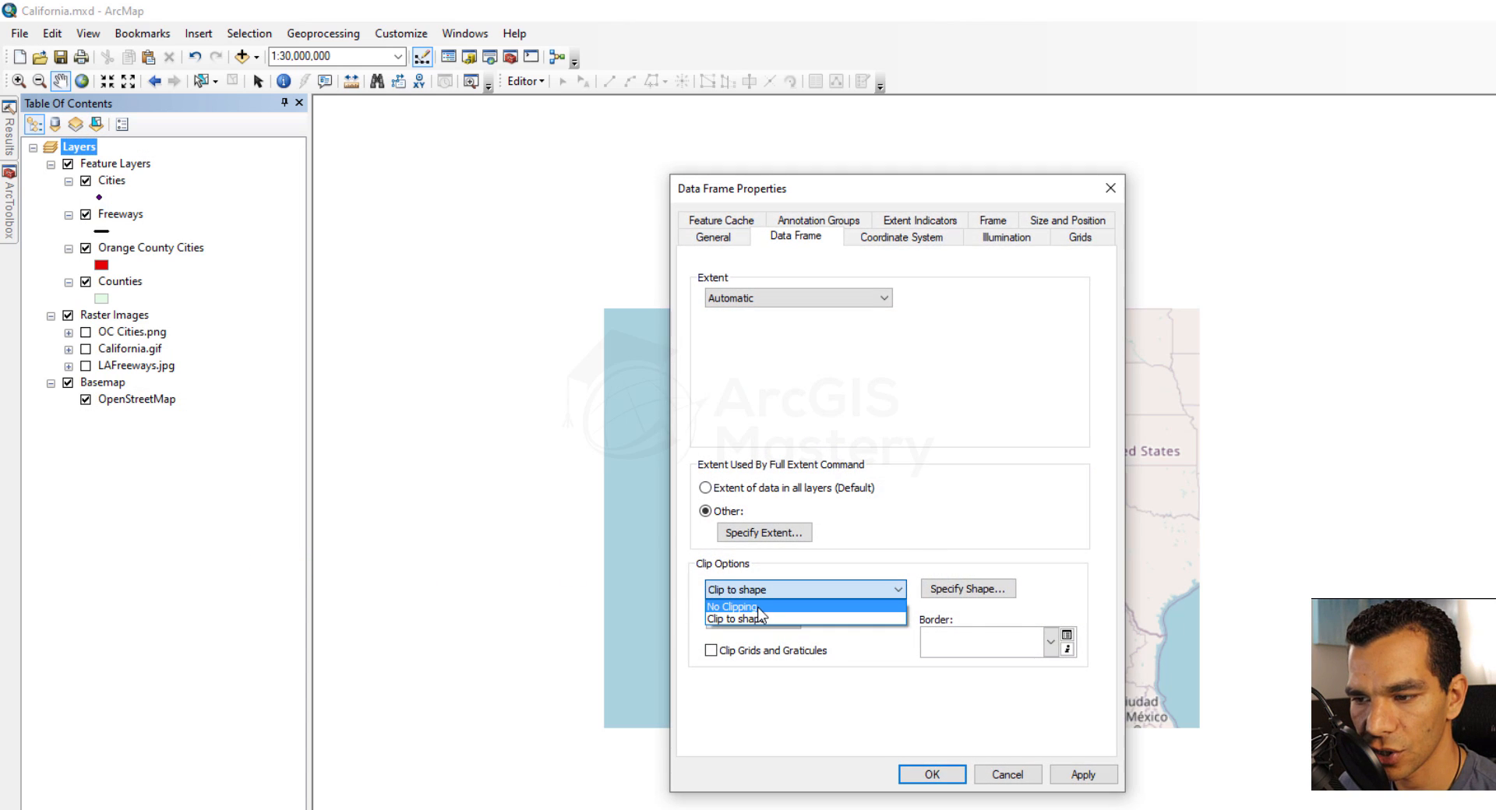
pyautogui.click(759, 602)
pyautogui.click(933, 774)
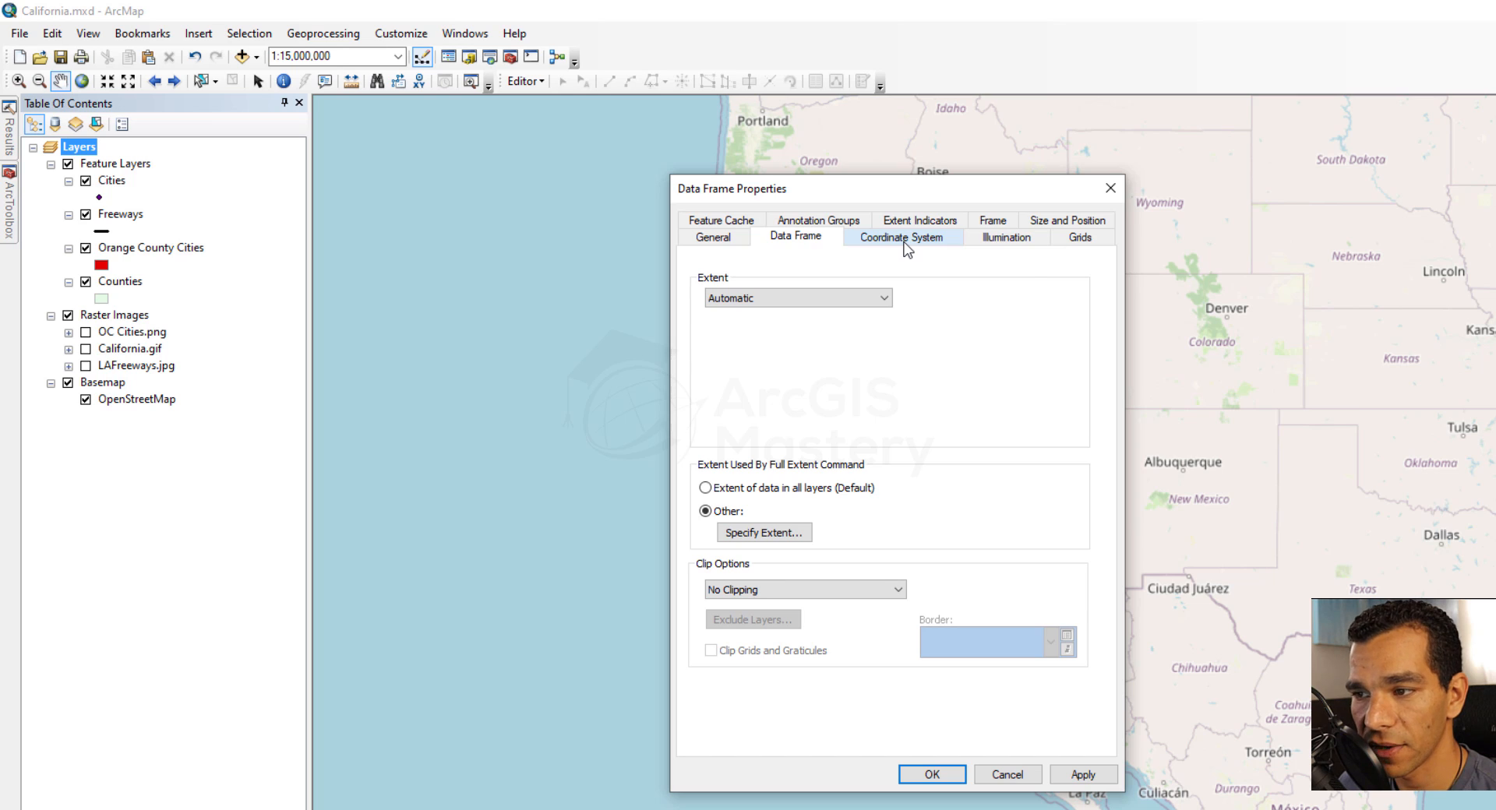
# - Check the data frame's coordinate system, and try an illumination altitude of 31.8 and azimuth of 318.7 degrees before restoring the defaults
pyautogui.click(904, 238)
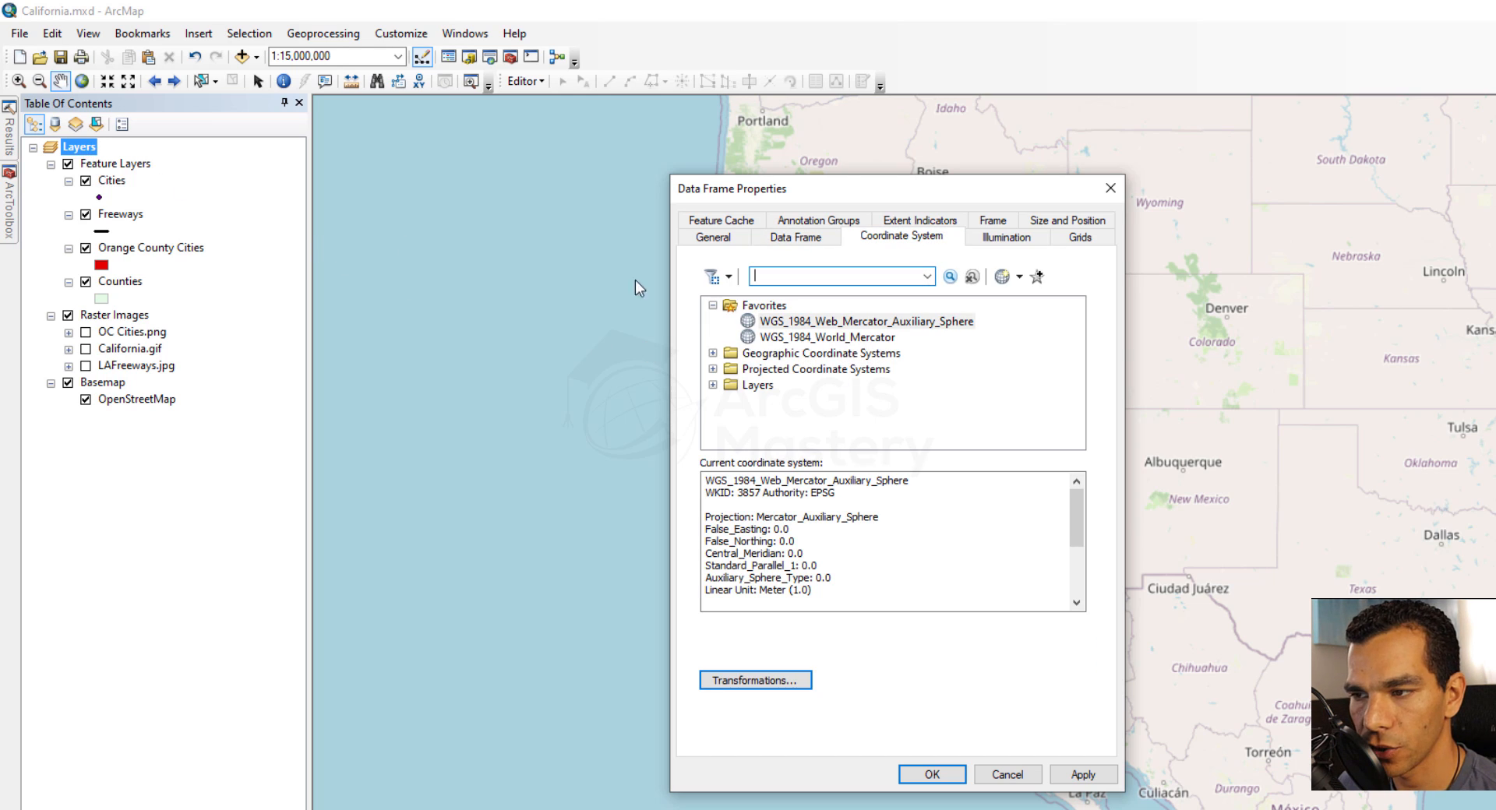
pyautogui.click(1006, 238)
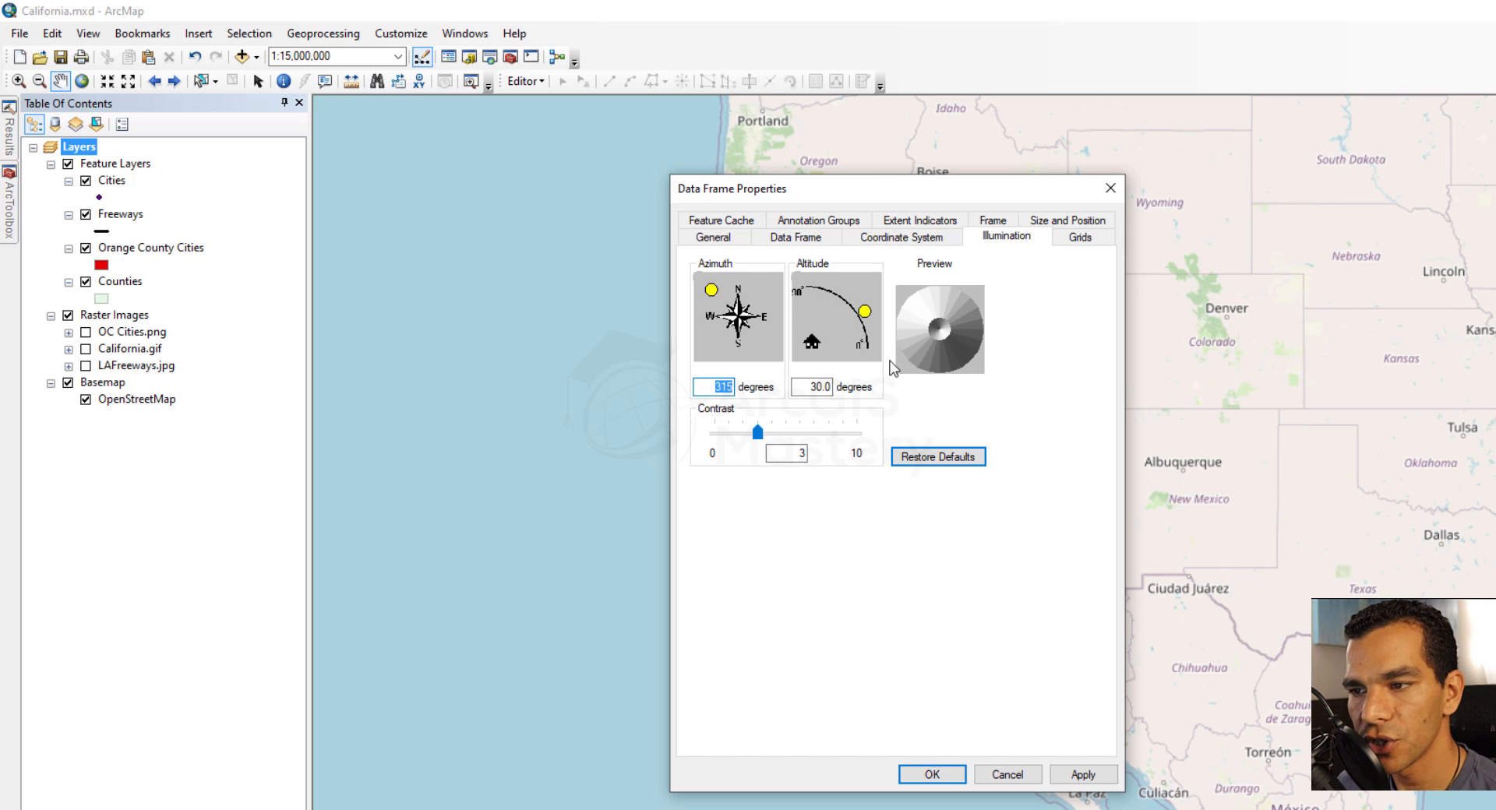
pyautogui.moveTo(865, 312)
pyautogui.mouseDown()
pyautogui.moveTo(828, 283)
pyautogui.moveTo(869, 341)
pyautogui.moveTo(856, 296)
pyautogui.moveTo(864, 311)
pyautogui.mouseUp()
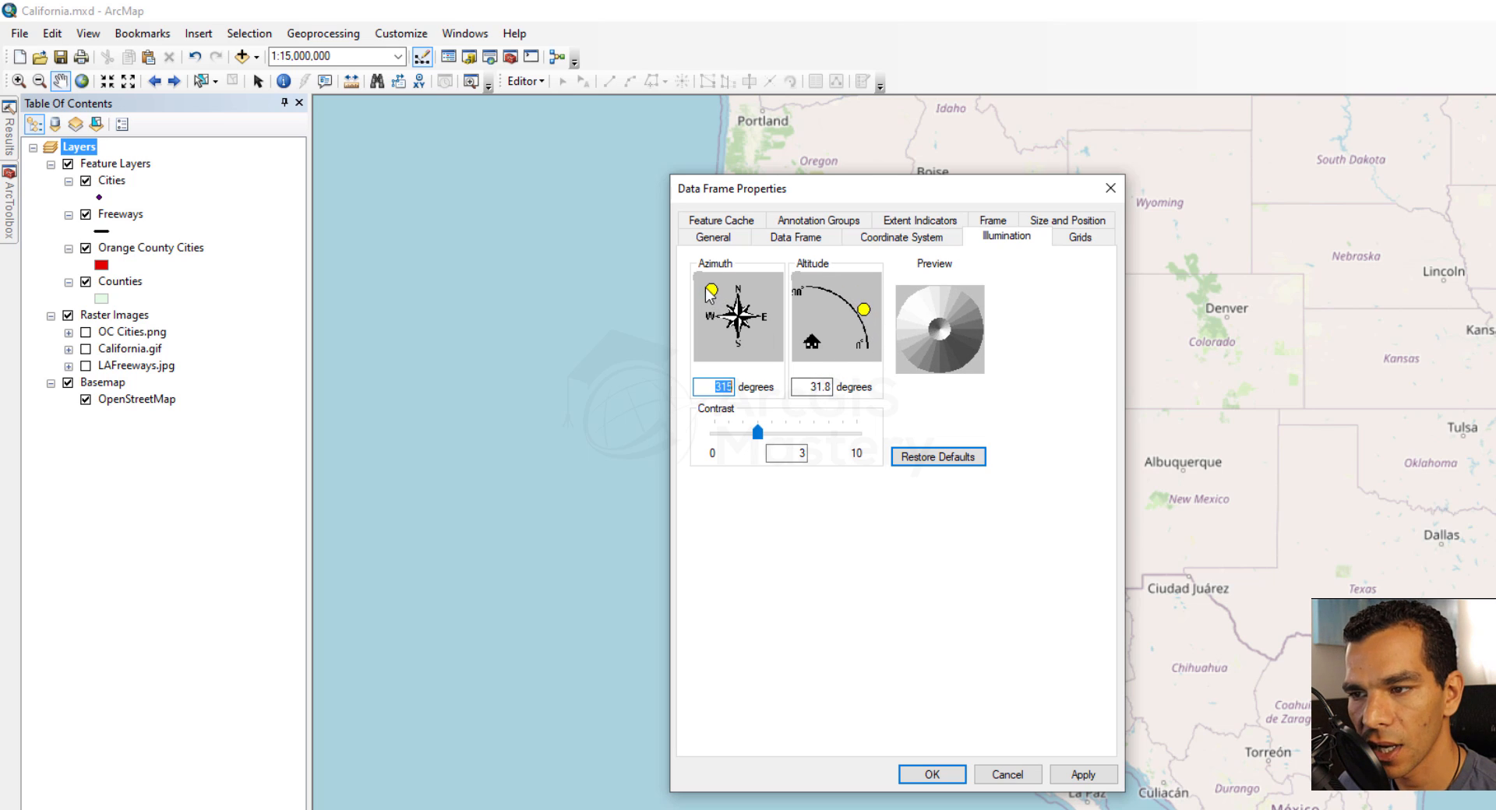
pyautogui.moveTo(711, 290)
pyautogui.mouseDown()
pyautogui.moveTo(705, 302)
pyautogui.moveTo(717, 288)
pyautogui.mouseUp()
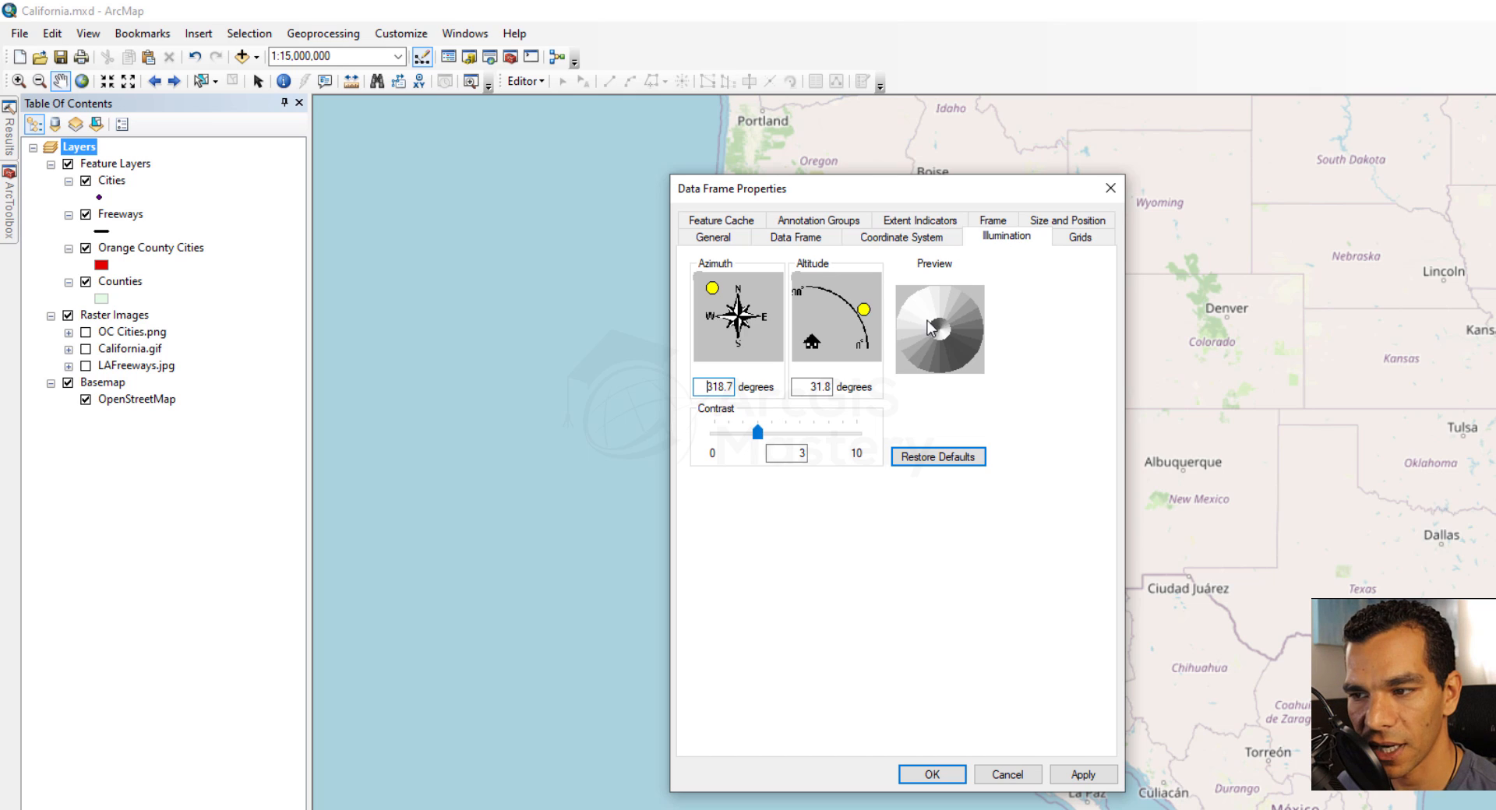
pyautogui.click(938, 458)
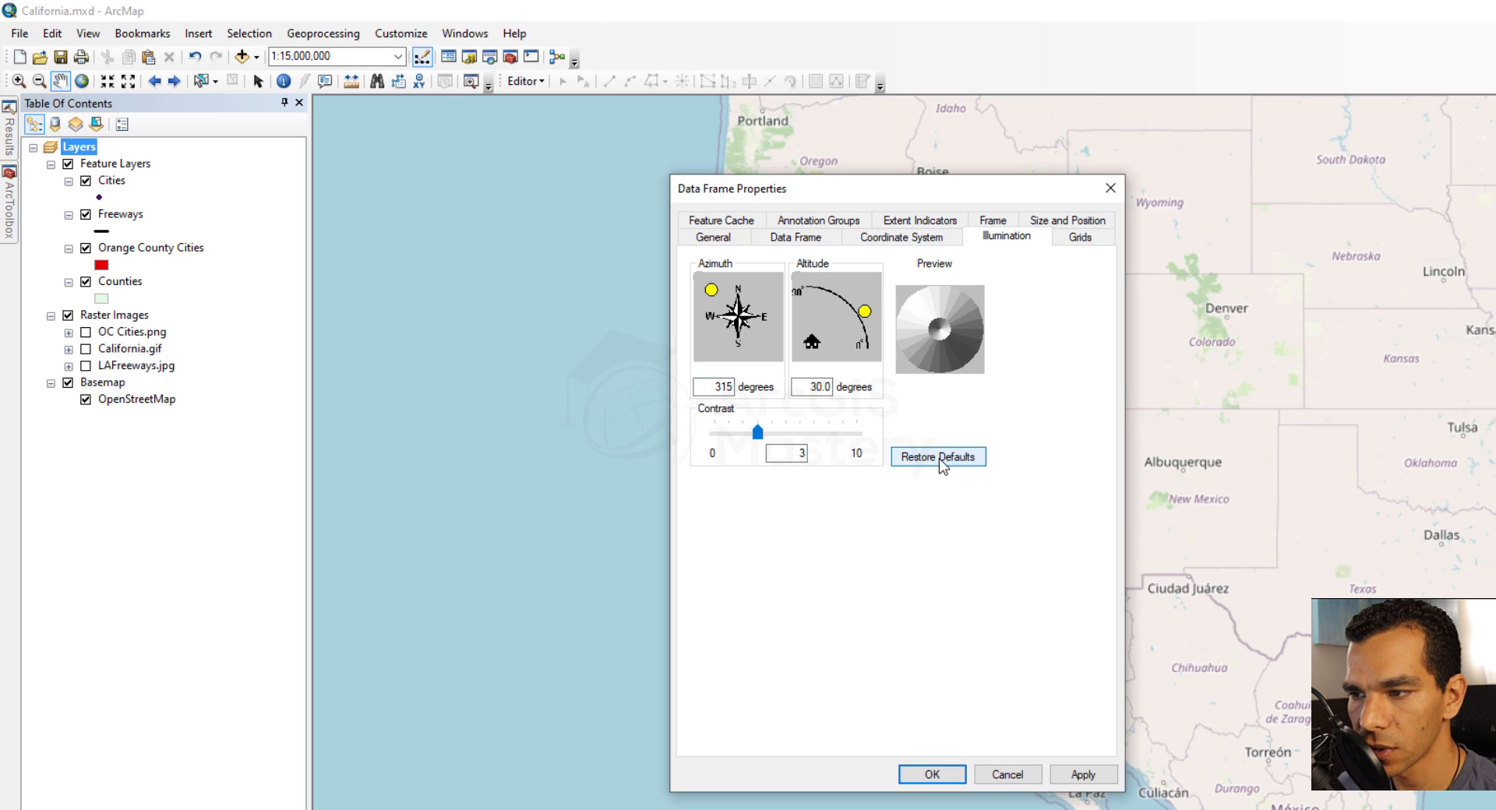
# - Examine the grid types offered by the Grids and Graticules Wizard for a new reference grid, and cancel the wizard
pyautogui.click(1079, 237)
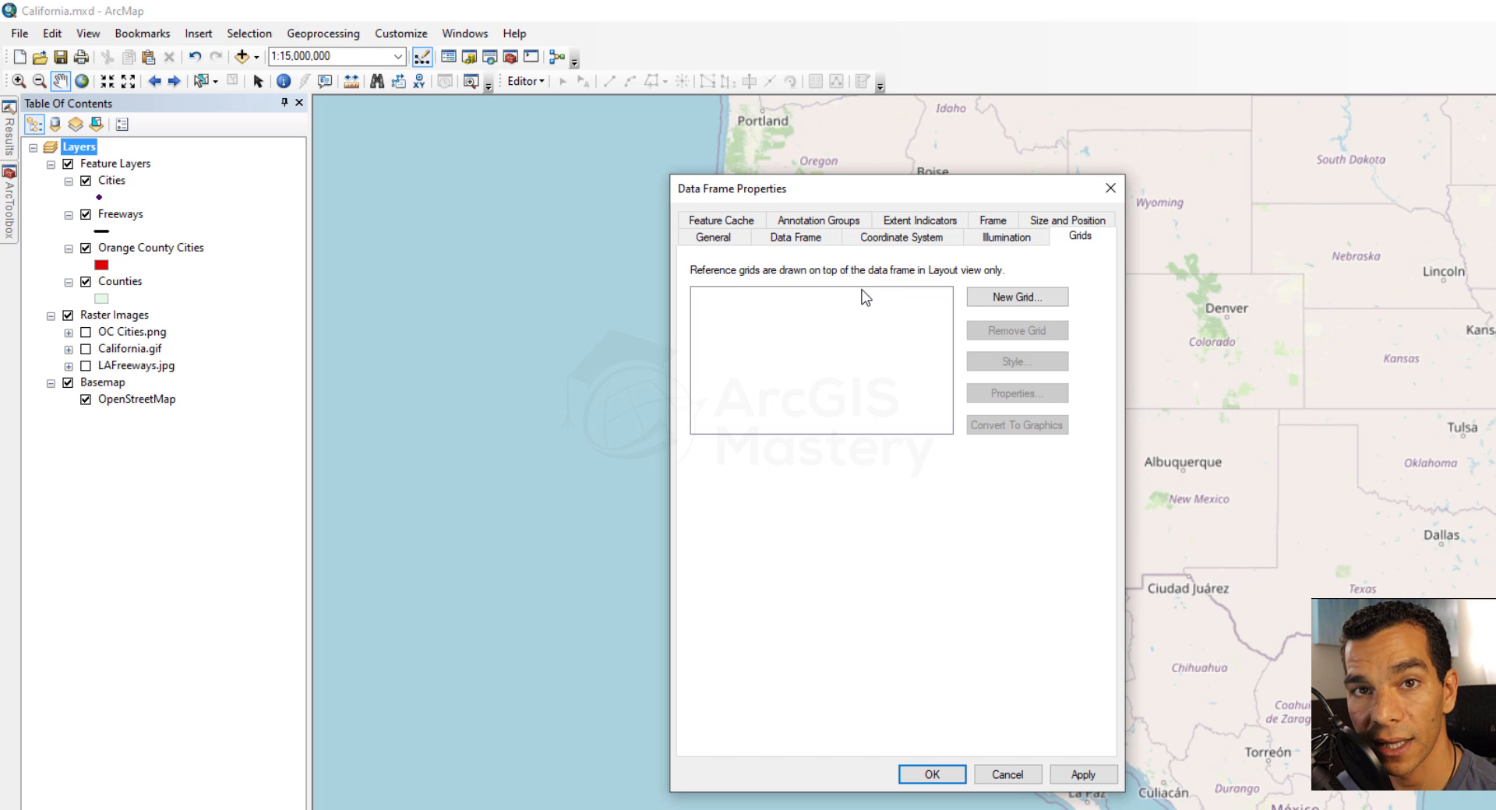
pyautogui.click(1010, 300)
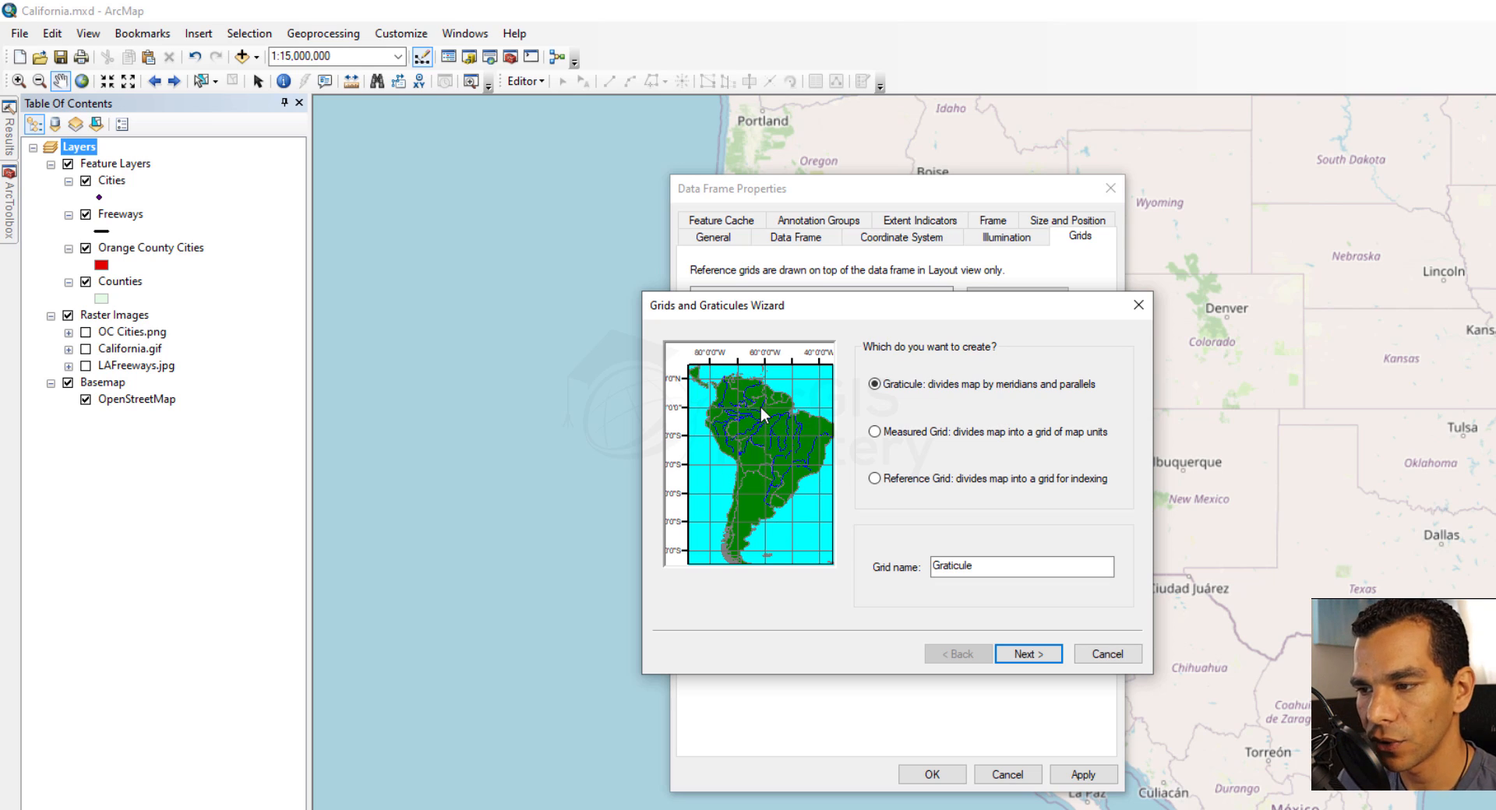
pyautogui.click(1102, 659)
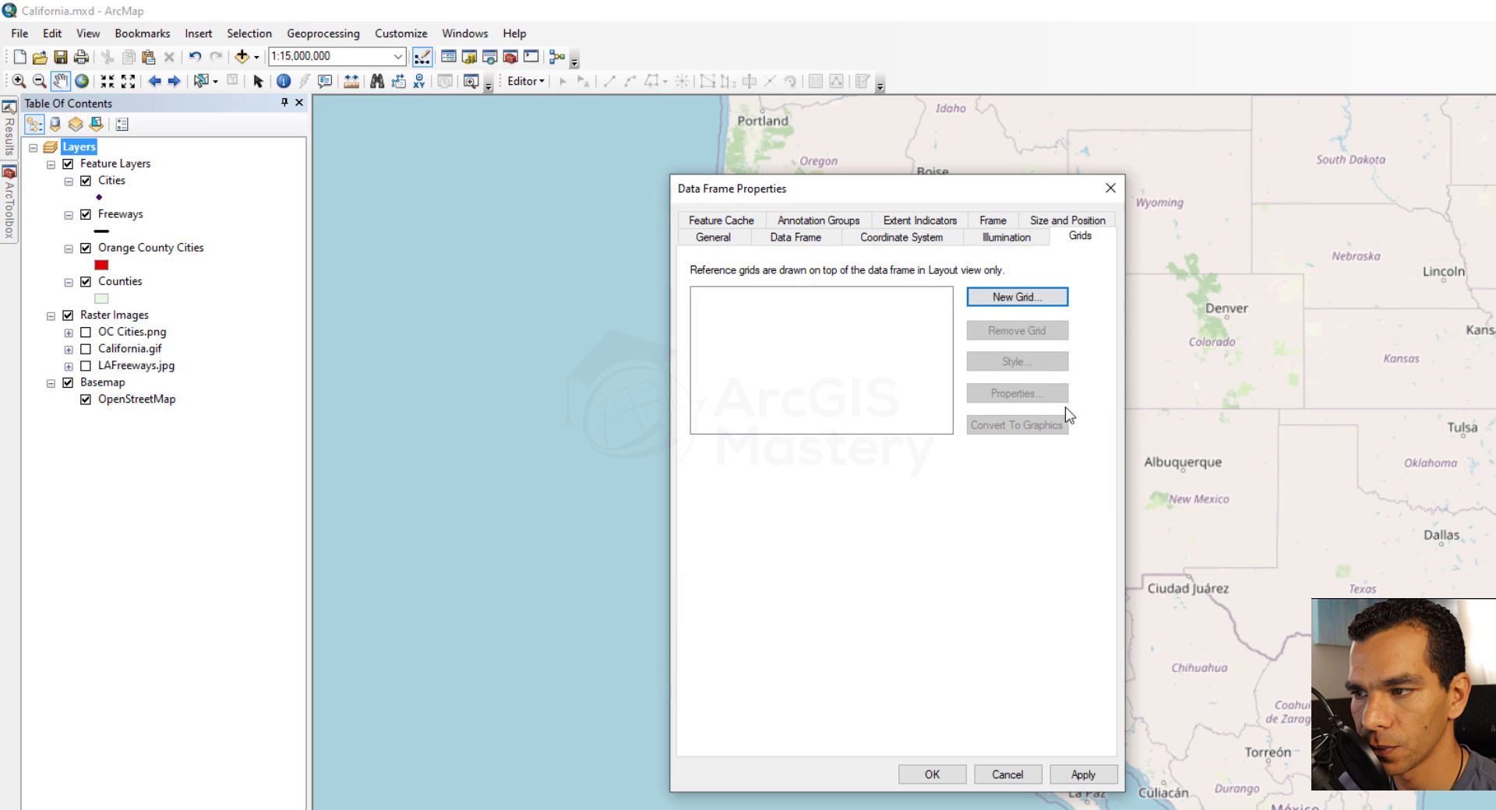
# - Examine the data frame's feature cache, annotation groups, extent indicators, frame border styles, and size and position, leaving without changes
pyautogui.click(723, 222)
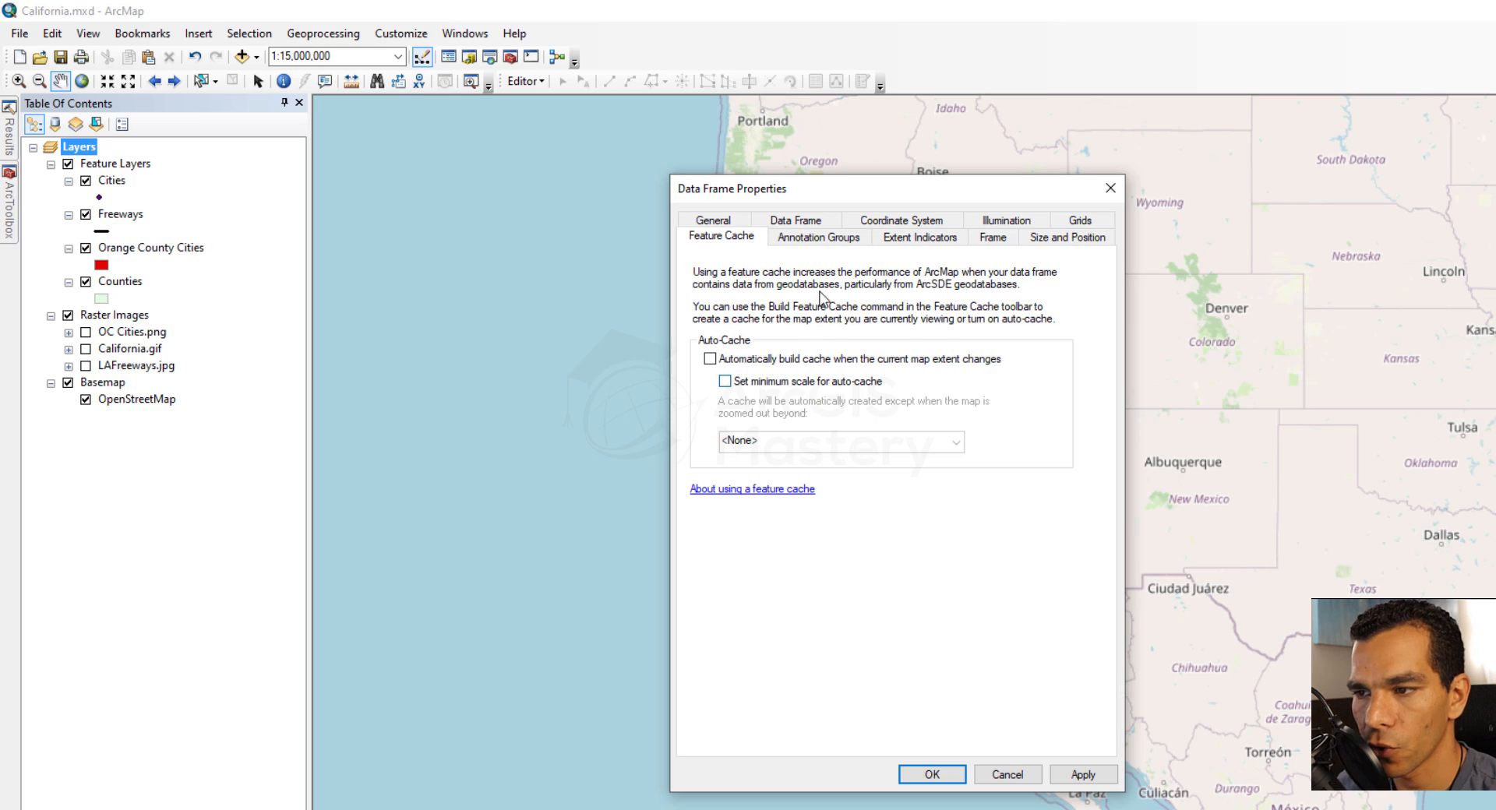
pyautogui.click(823, 238)
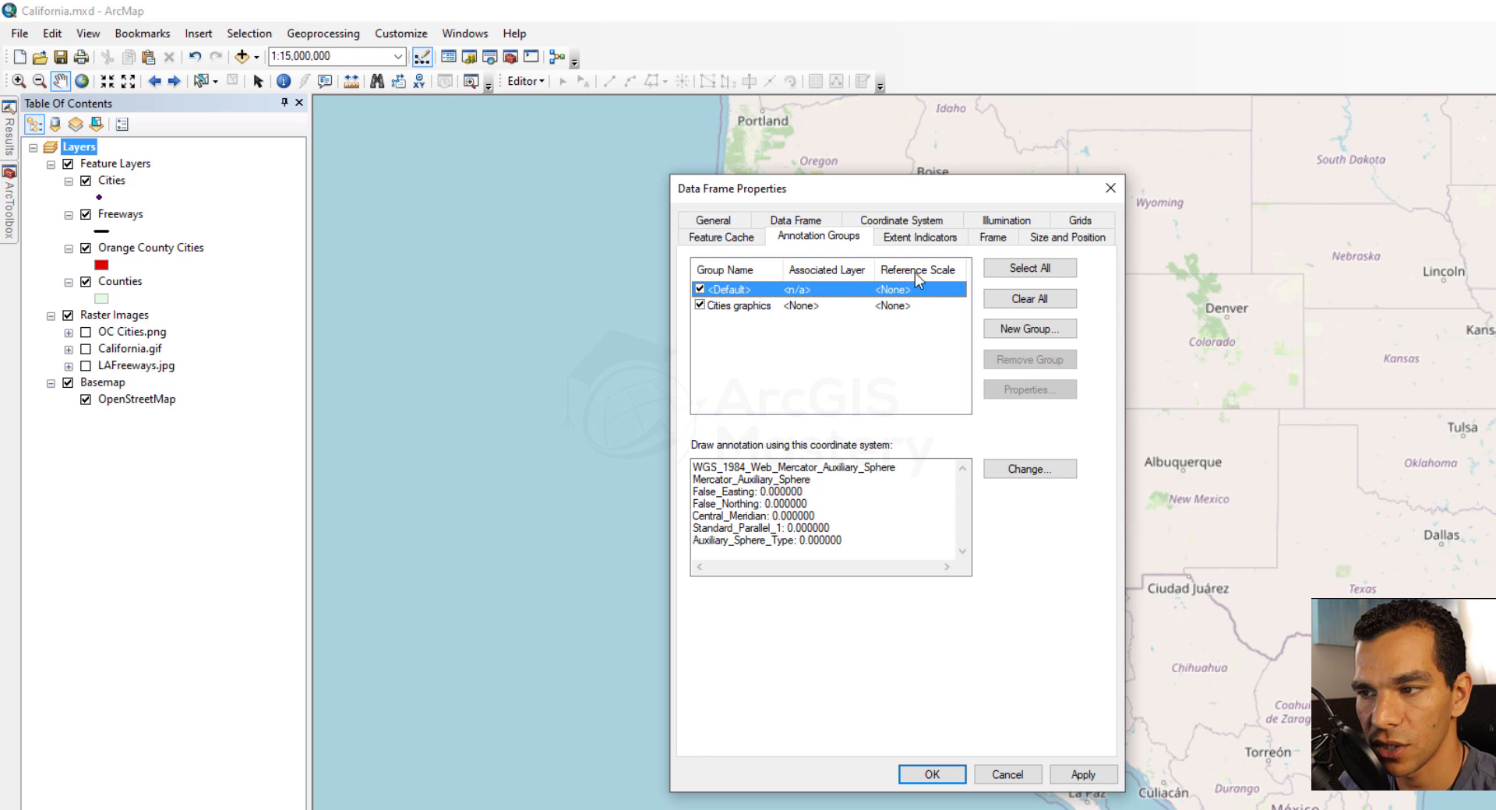
pyautogui.click(936, 240)
pyautogui.click(994, 240)
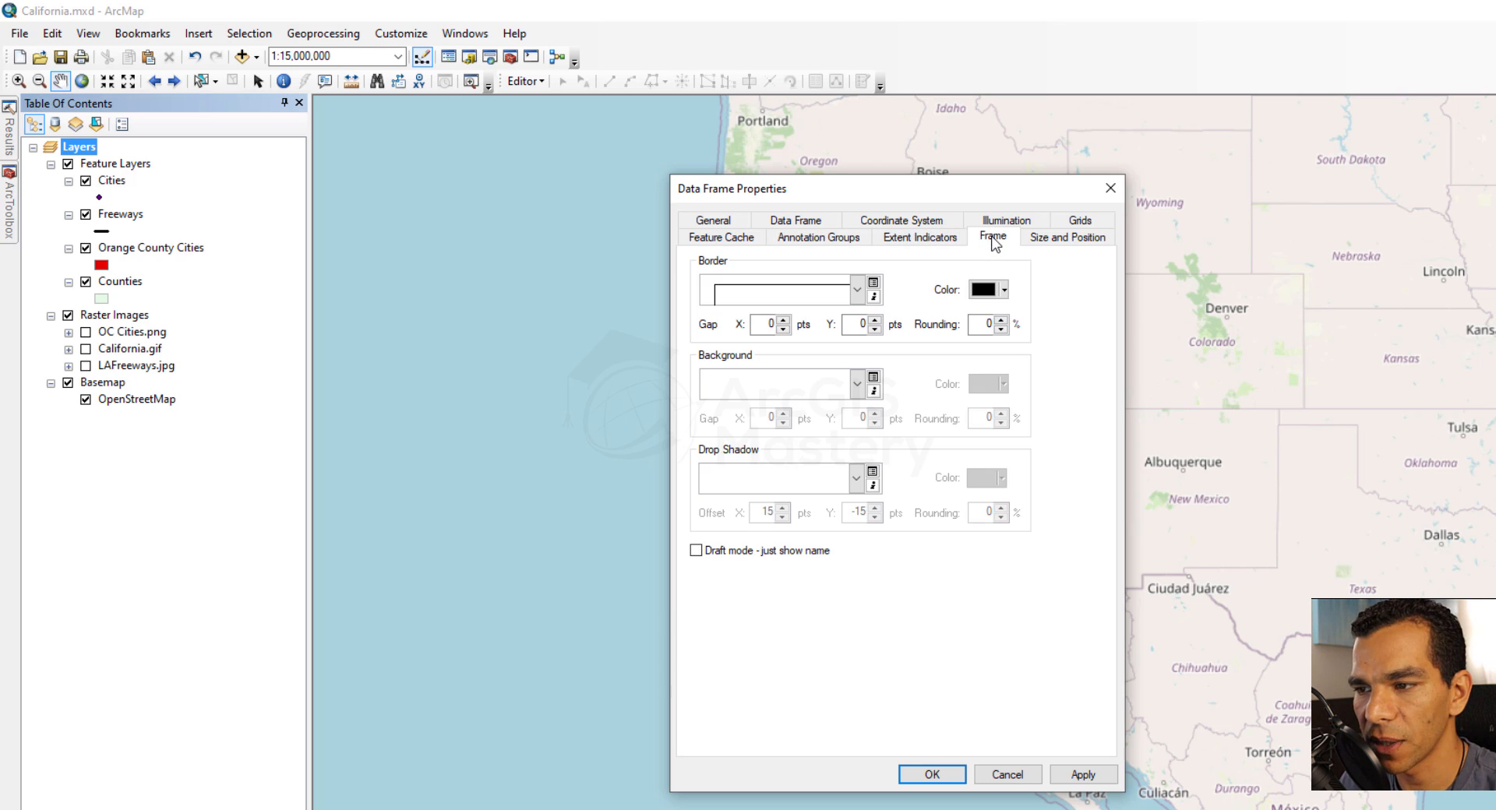
pyautogui.click(857, 292)
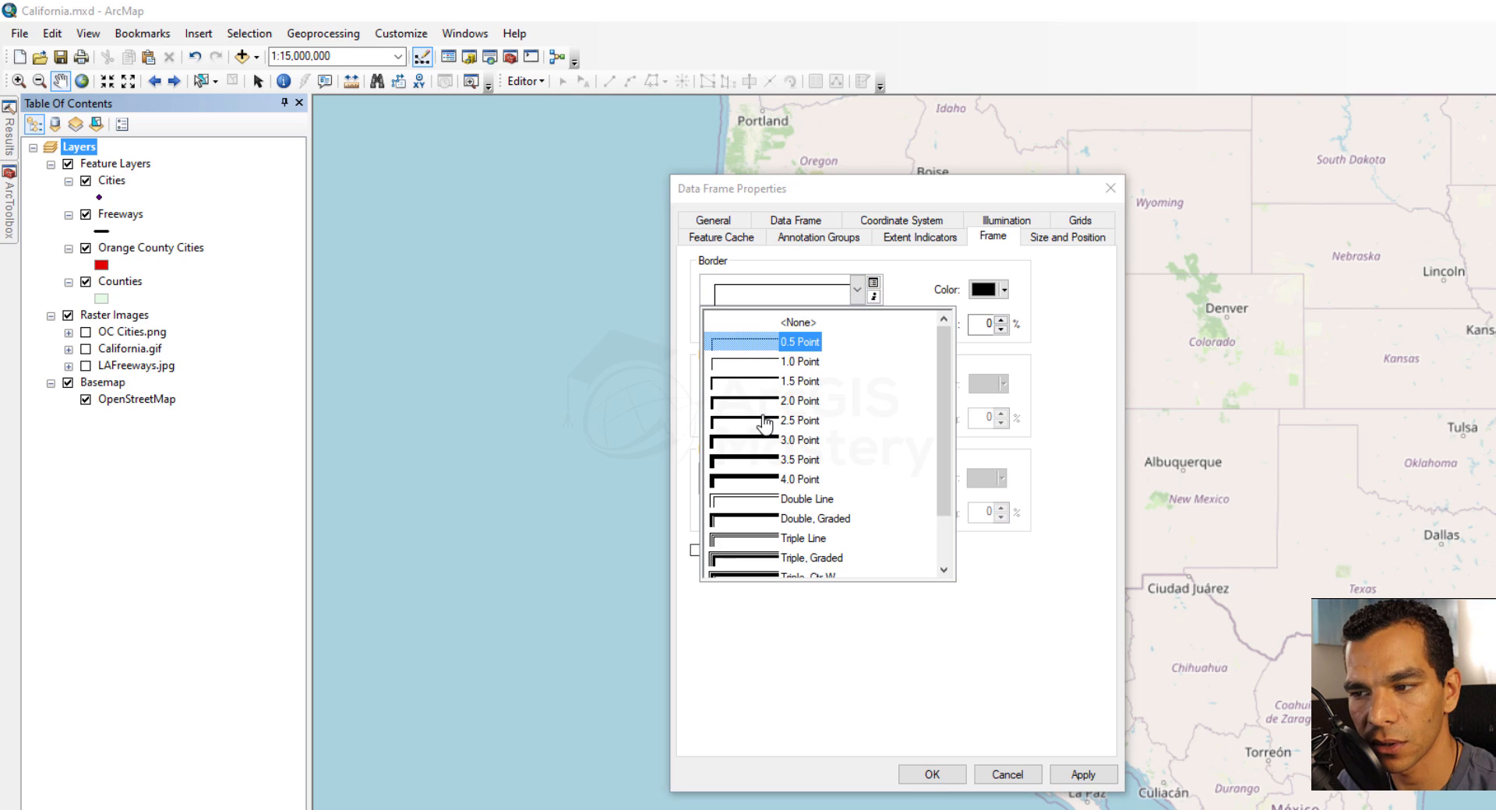
pyautogui.click(857, 292)
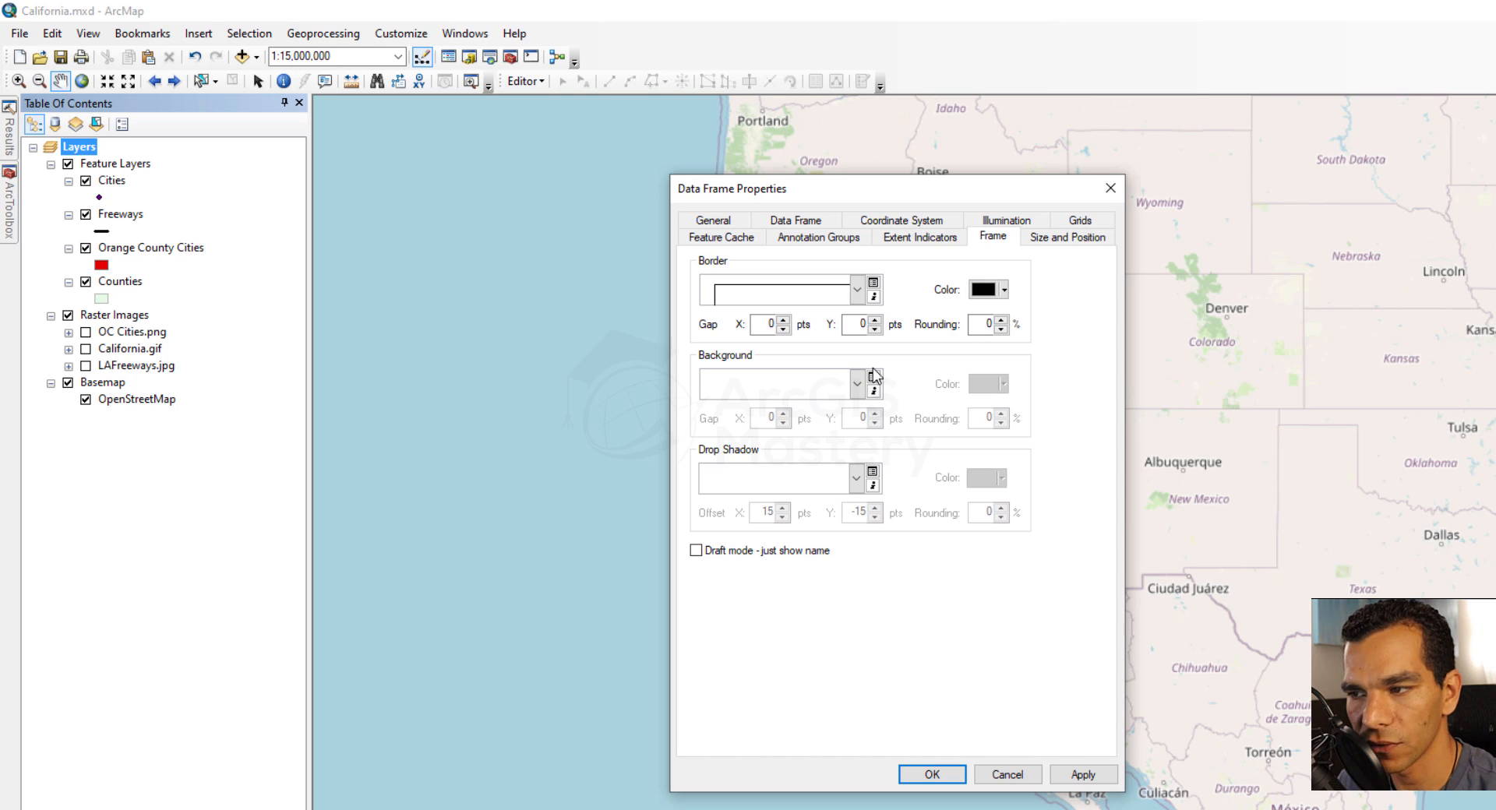
pyautogui.click(1067, 236)
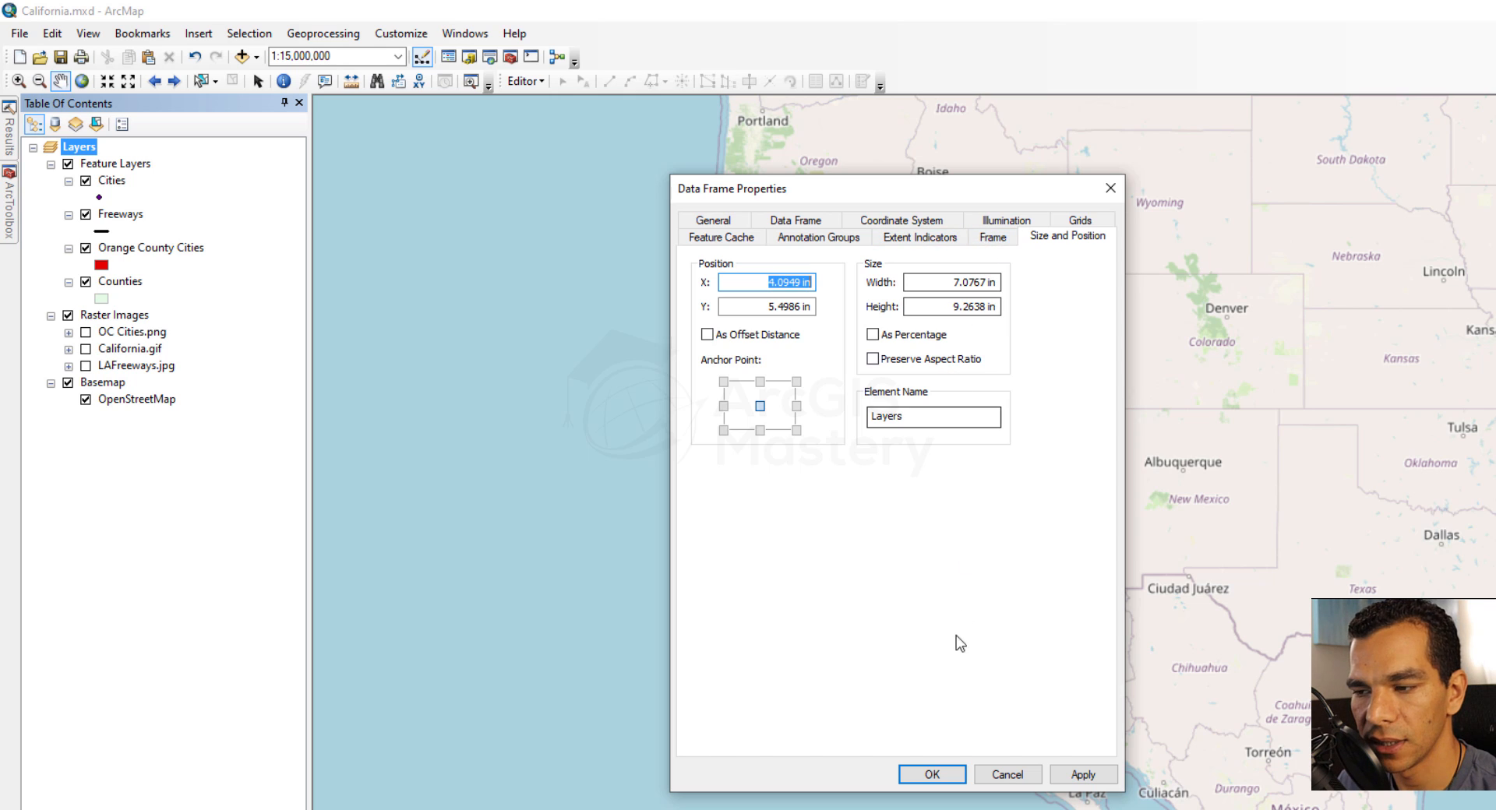
pyautogui.click(1007, 774)
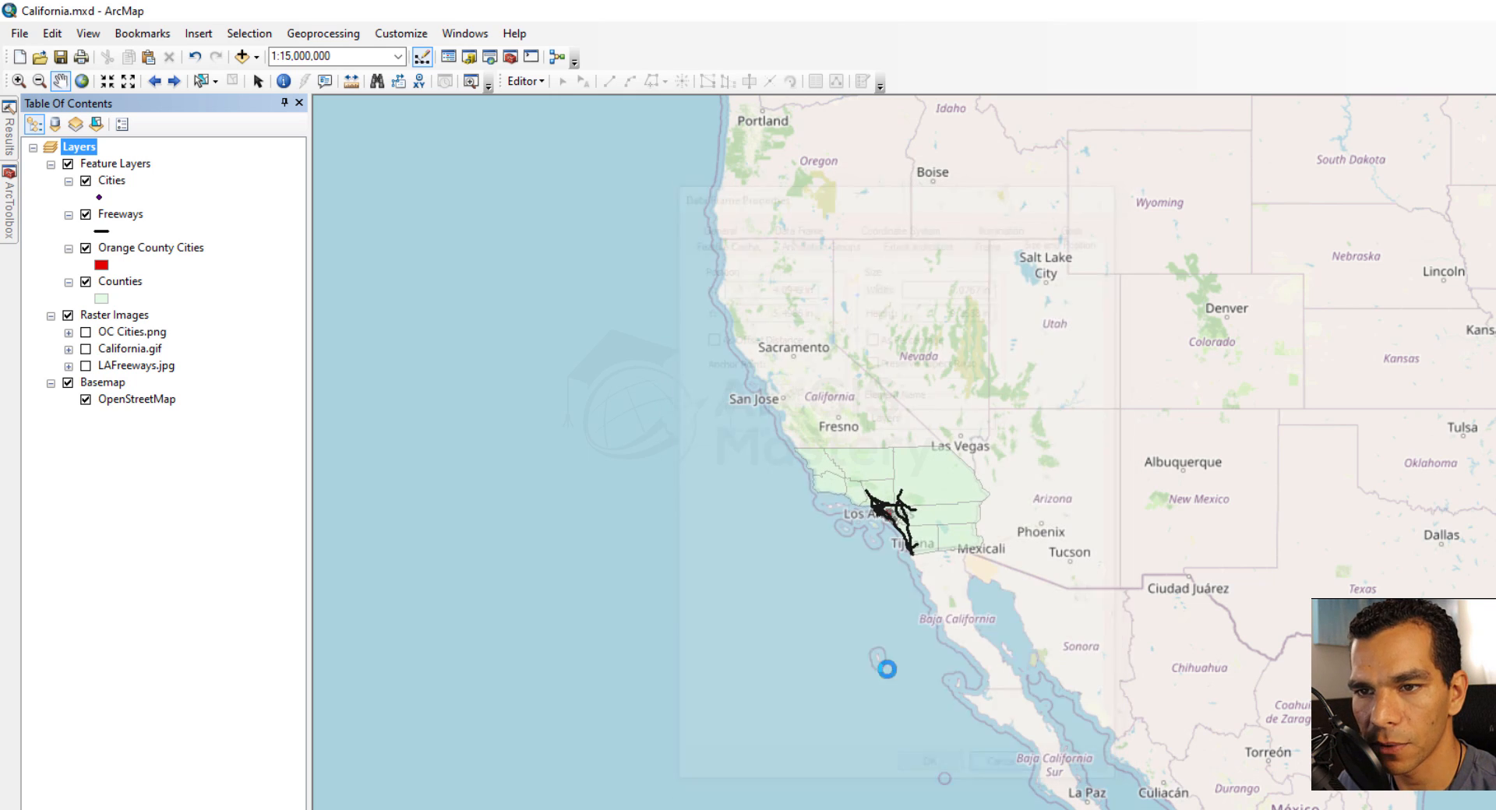
# - Examine the general, group and display properties of the Feature Layers group layer without changing them
pyautogui.rightClick(132, 167)
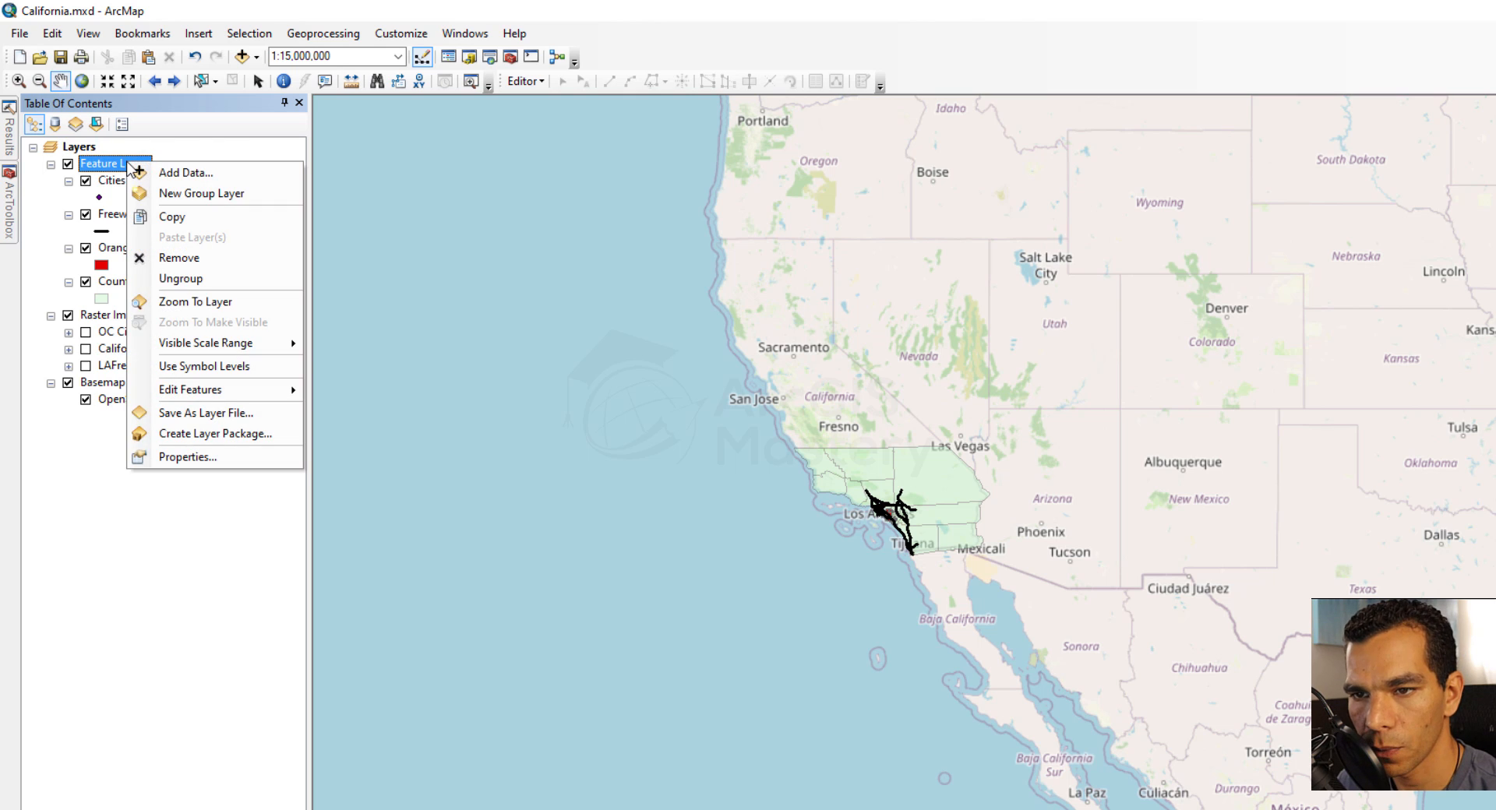
pyautogui.click(208, 456)
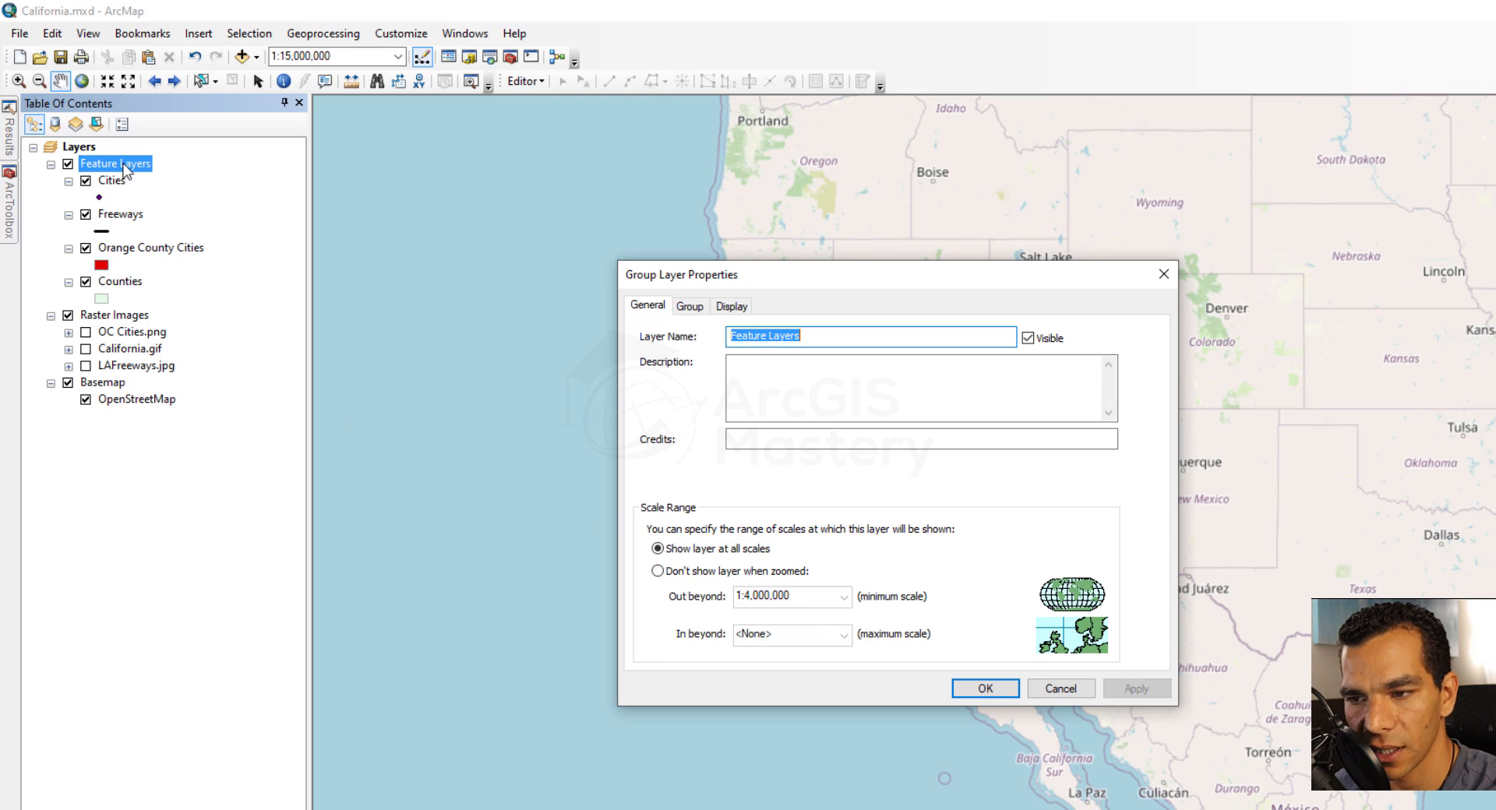
pyautogui.click(686, 306)
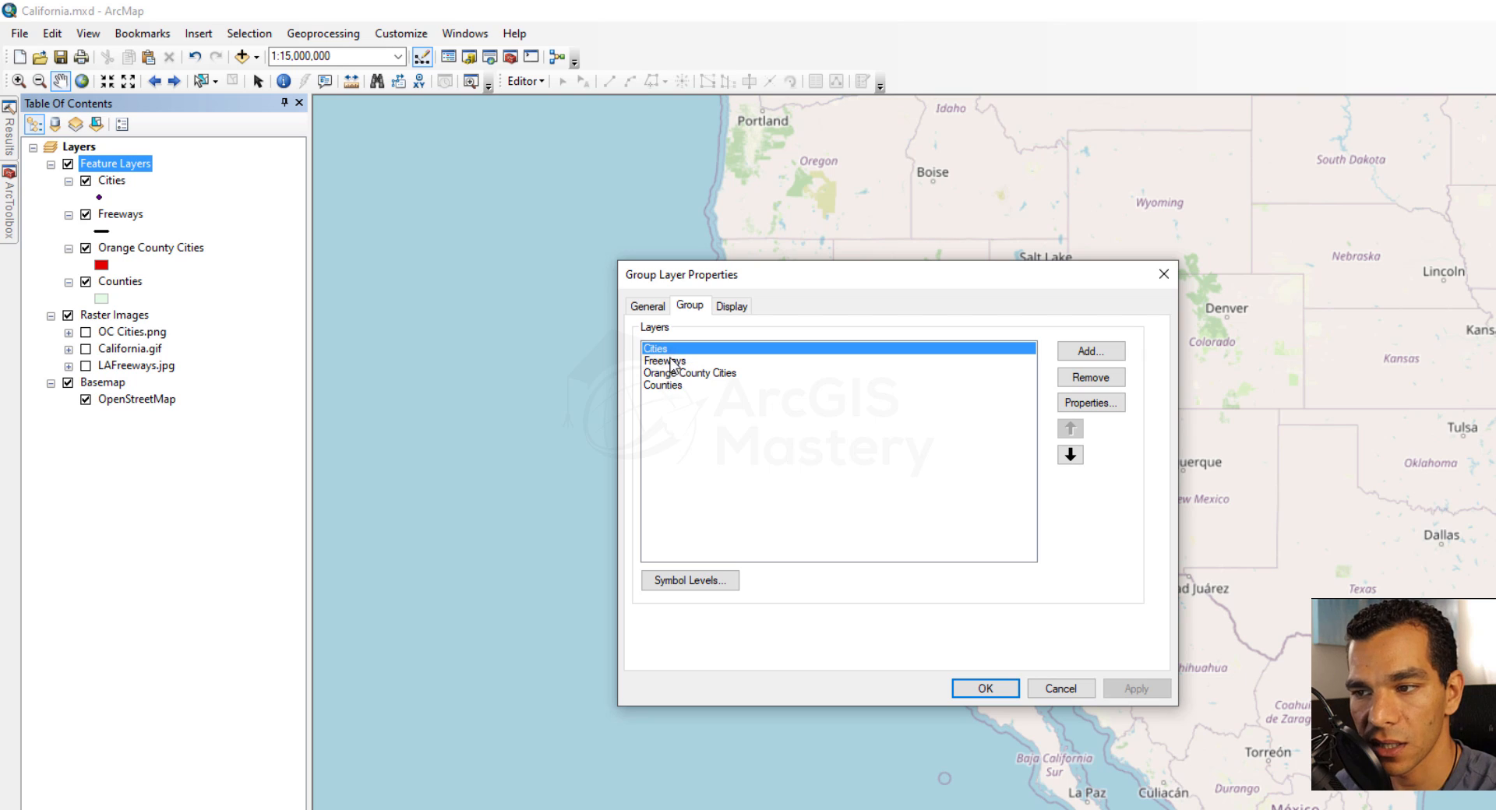
pyautogui.click(742, 311)
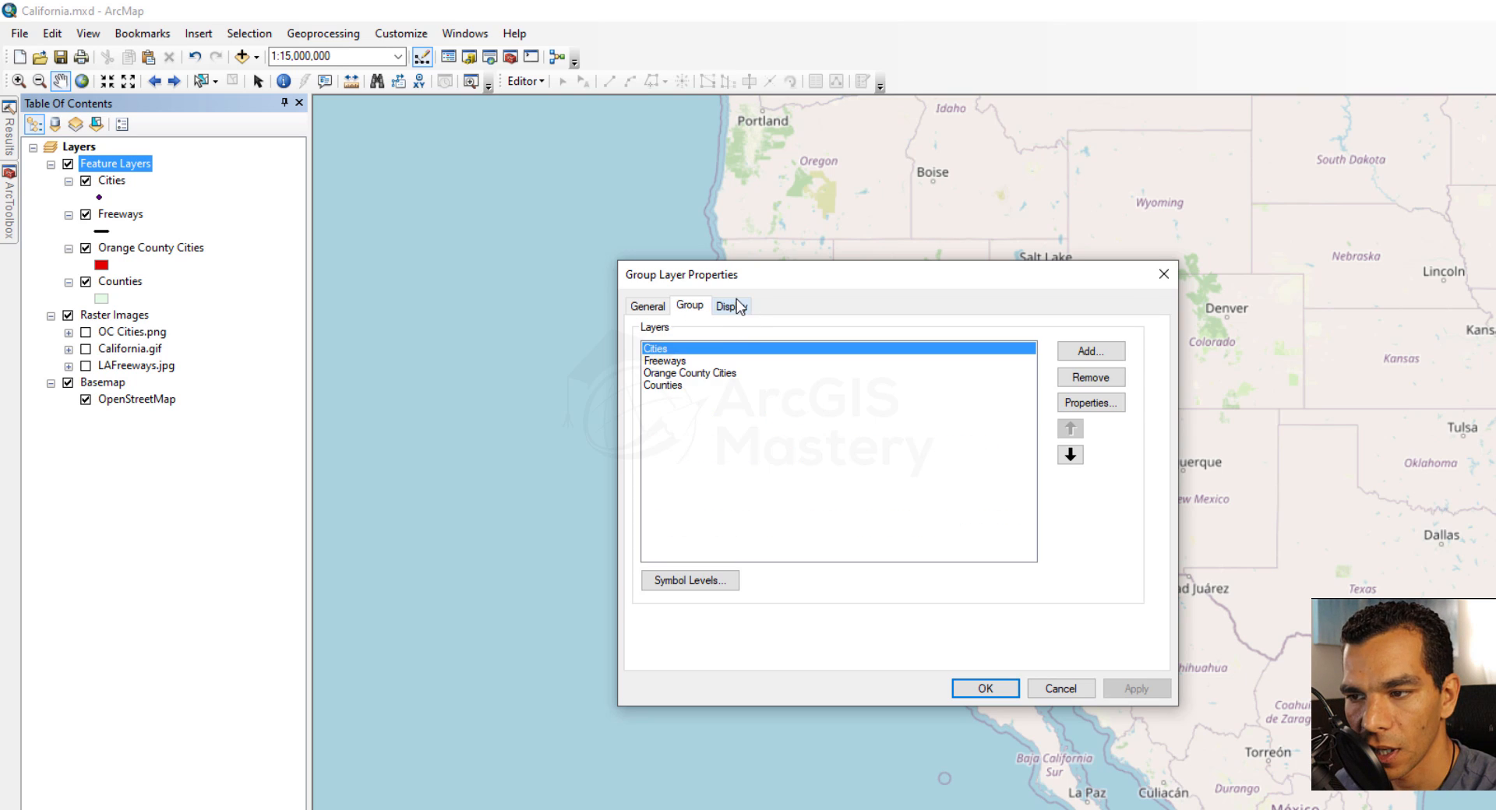
pyautogui.click(735, 304)
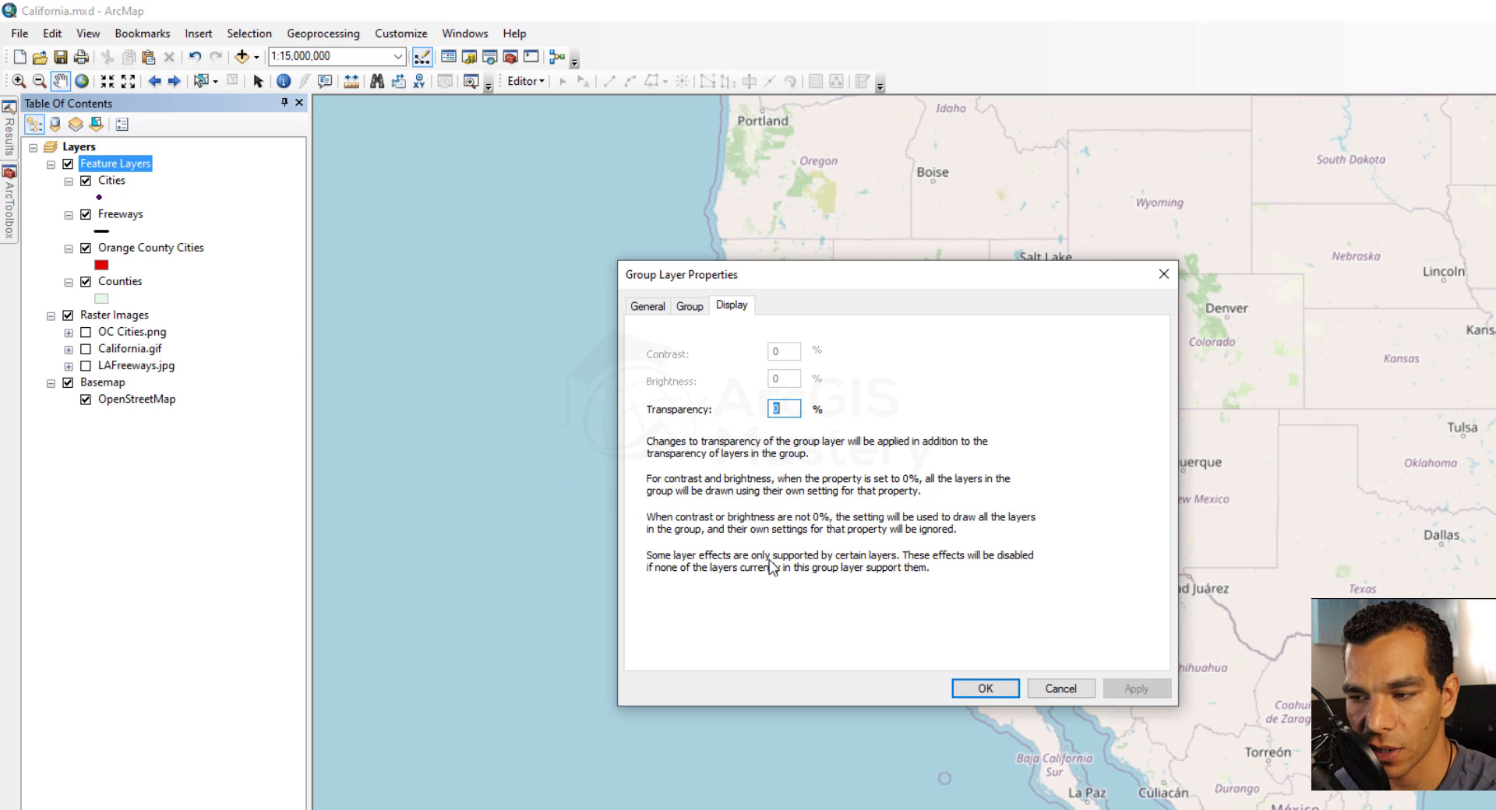
pyautogui.click(1061, 689)
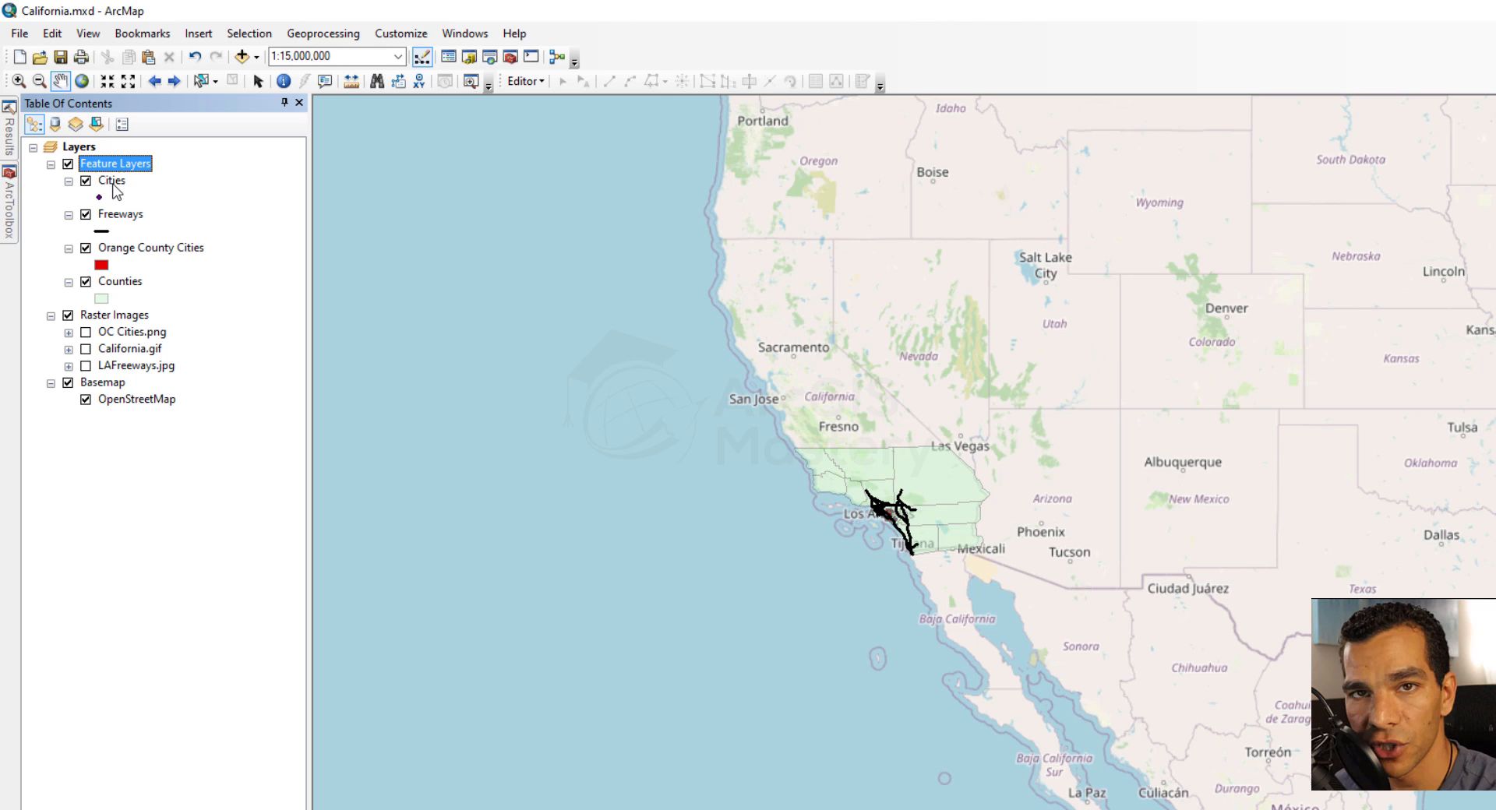
# - Examine the general properties and data source of the Cities layer, including the full path of its geodatabase
pyautogui.rightClick(113, 185)
pyautogui.click(250, 572)
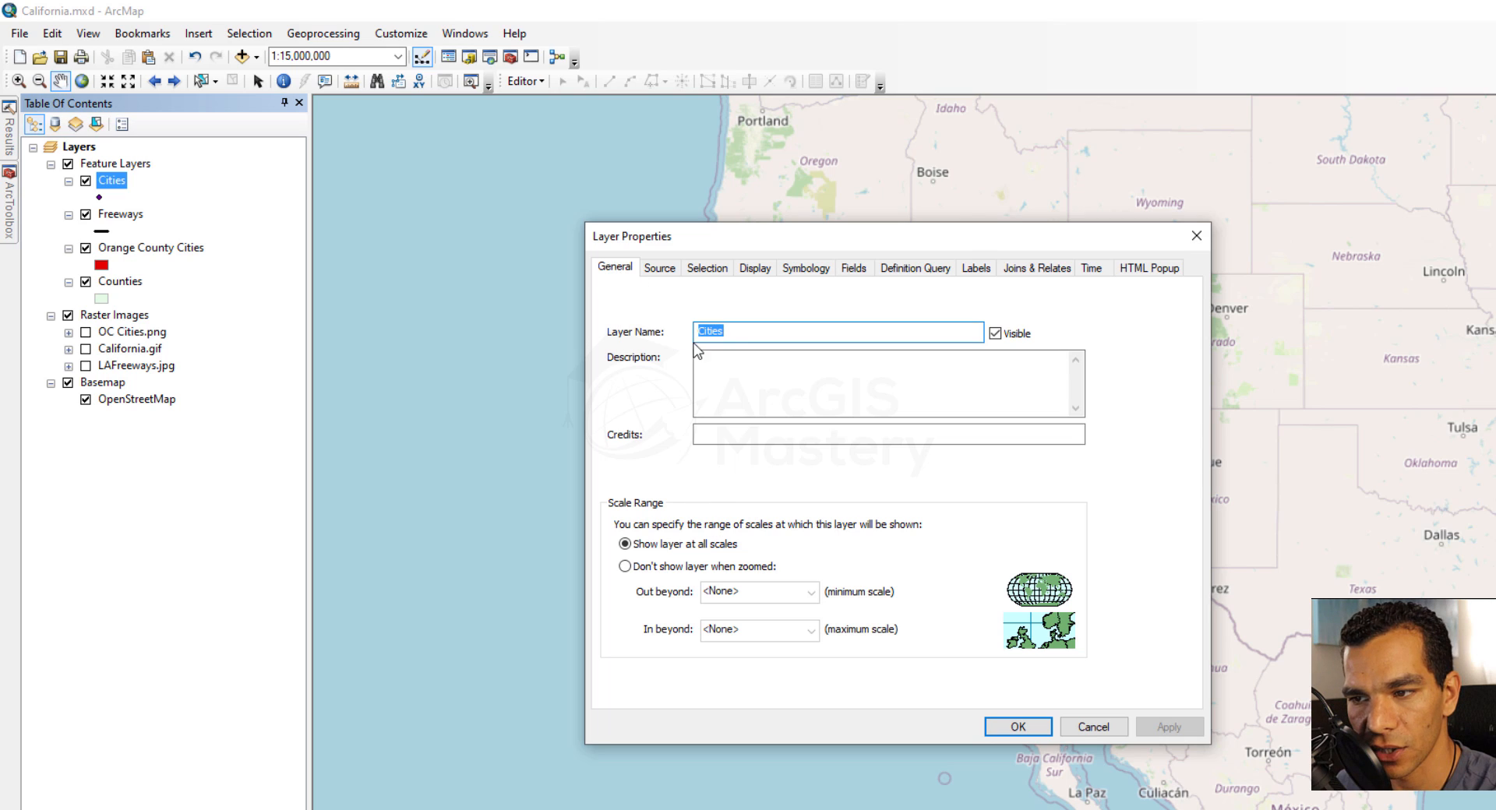
pyautogui.click(659, 270)
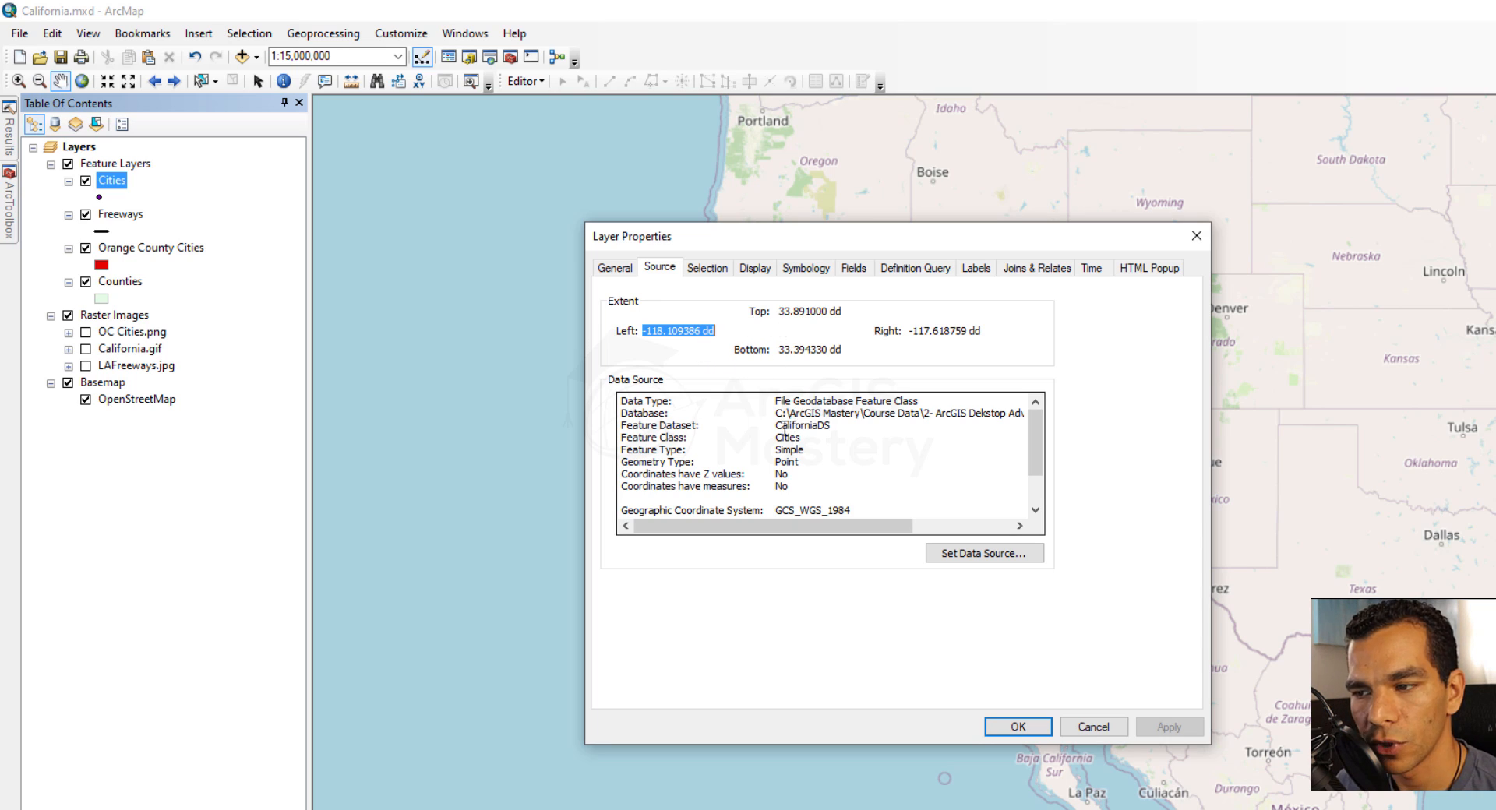
pyautogui.moveTo(825, 527); pyautogui.dragTo(953, 529)
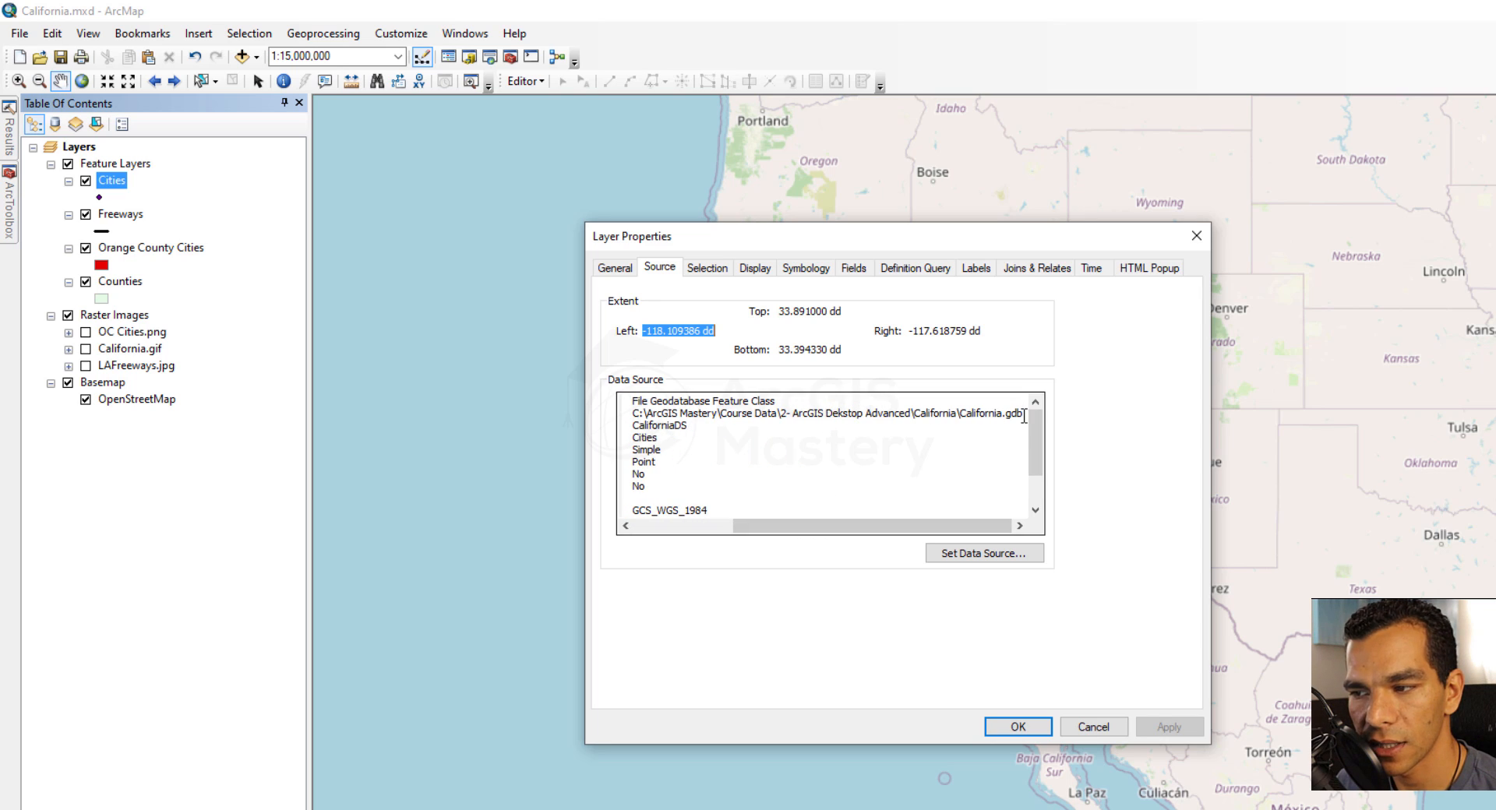
pyautogui.moveTo(628, 425)
pyautogui.mouseDown()
pyautogui.moveTo(818, 423)
pyautogui.moveTo(635, 414)
pyautogui.mouseUp()
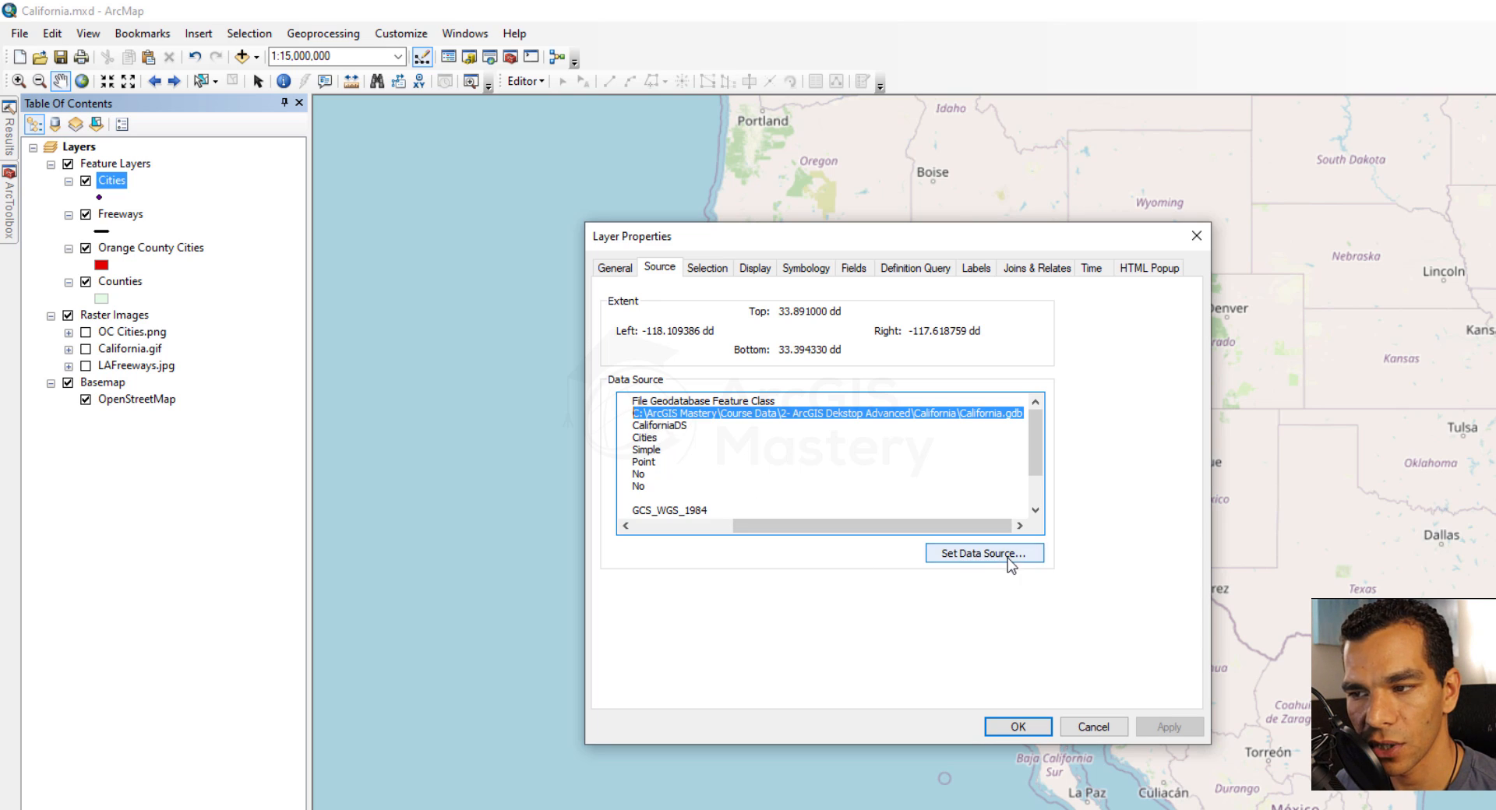
pyautogui.moveTo(891, 527); pyautogui.dragTo(795, 528)
# - Examine the selection and display properties of the Cities layer, and leave without changing them
pyautogui.click(707, 267)
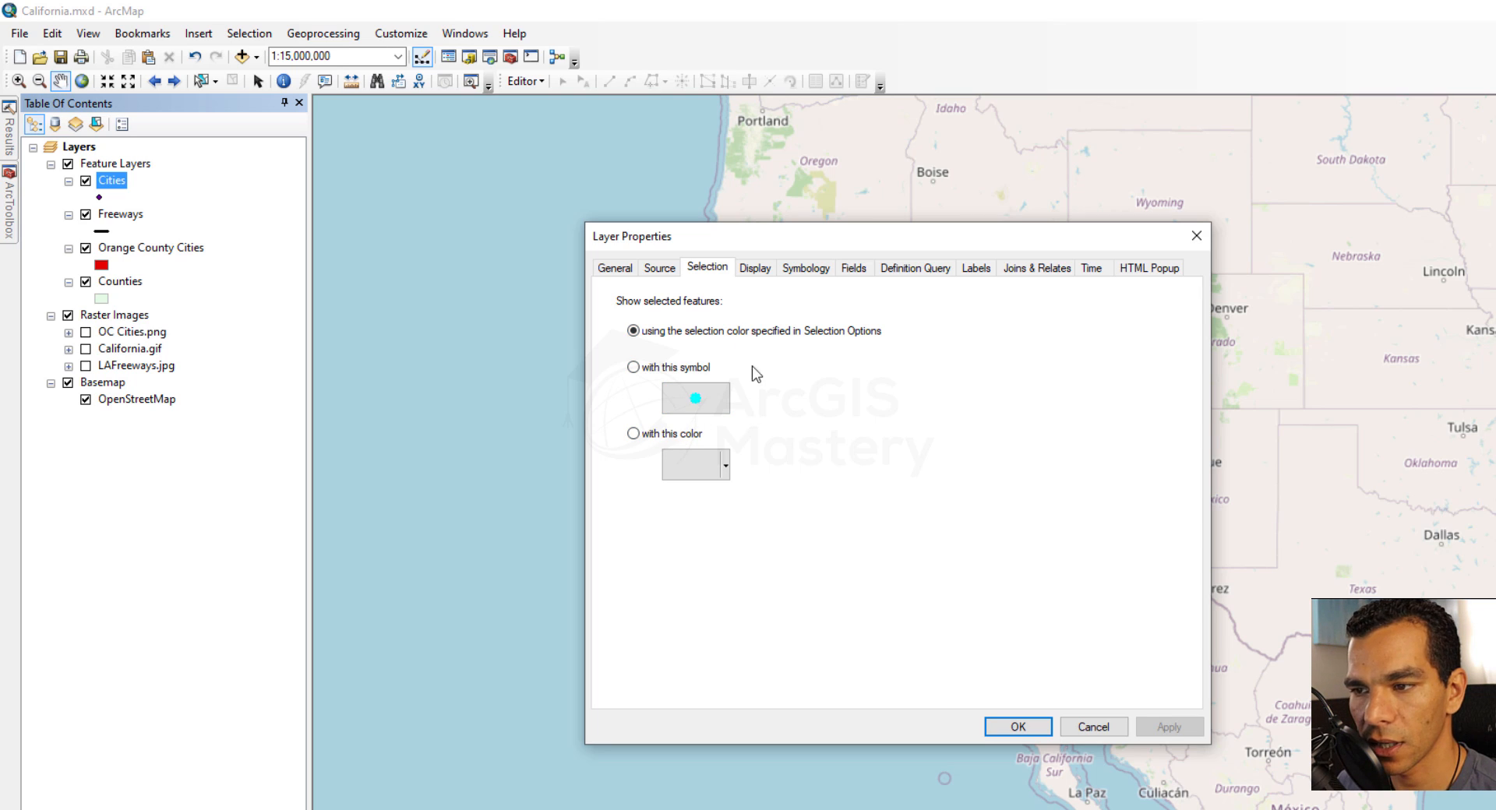
pyautogui.click(755, 269)
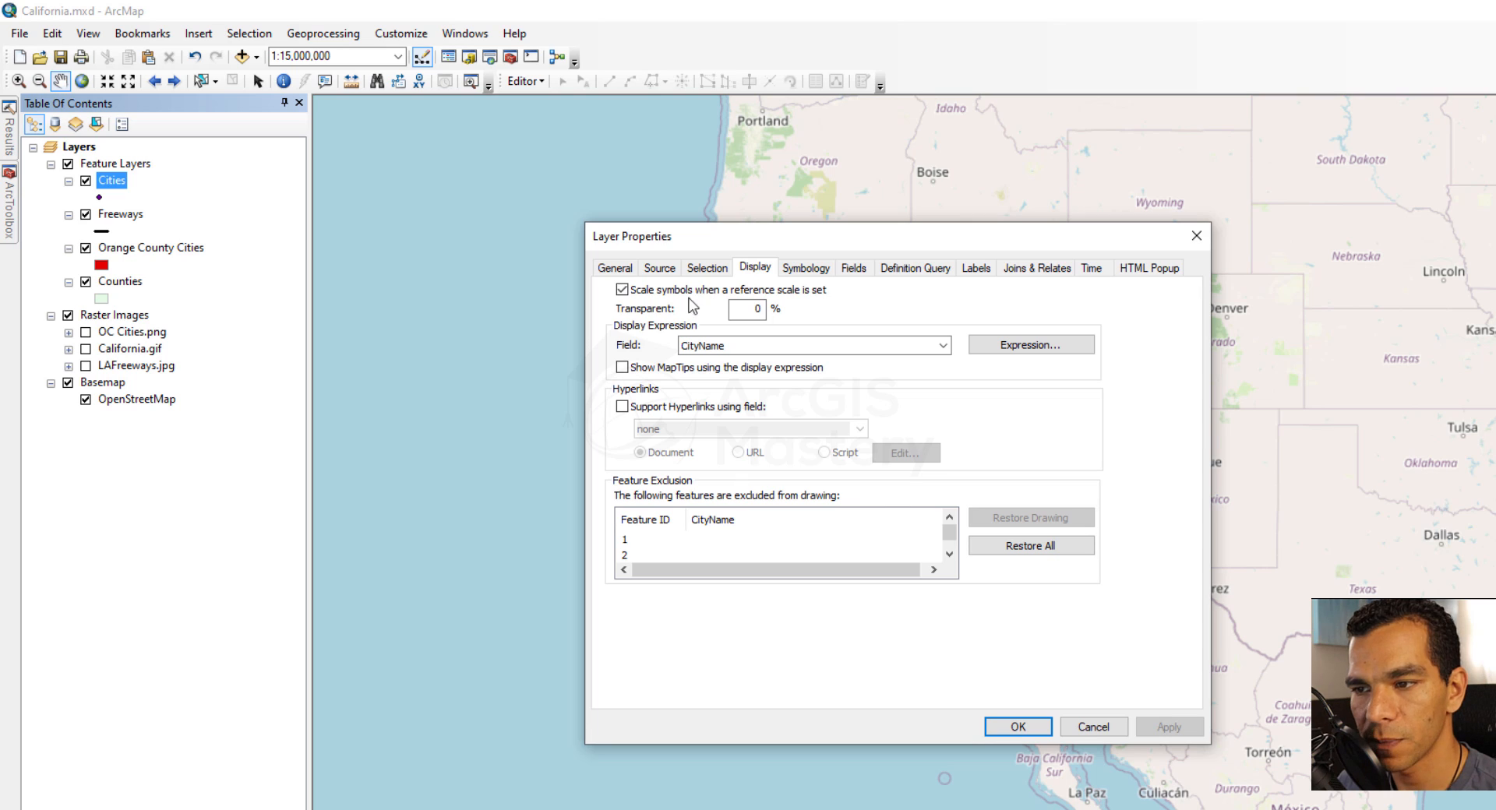
pyautogui.doubleClick(753, 309)
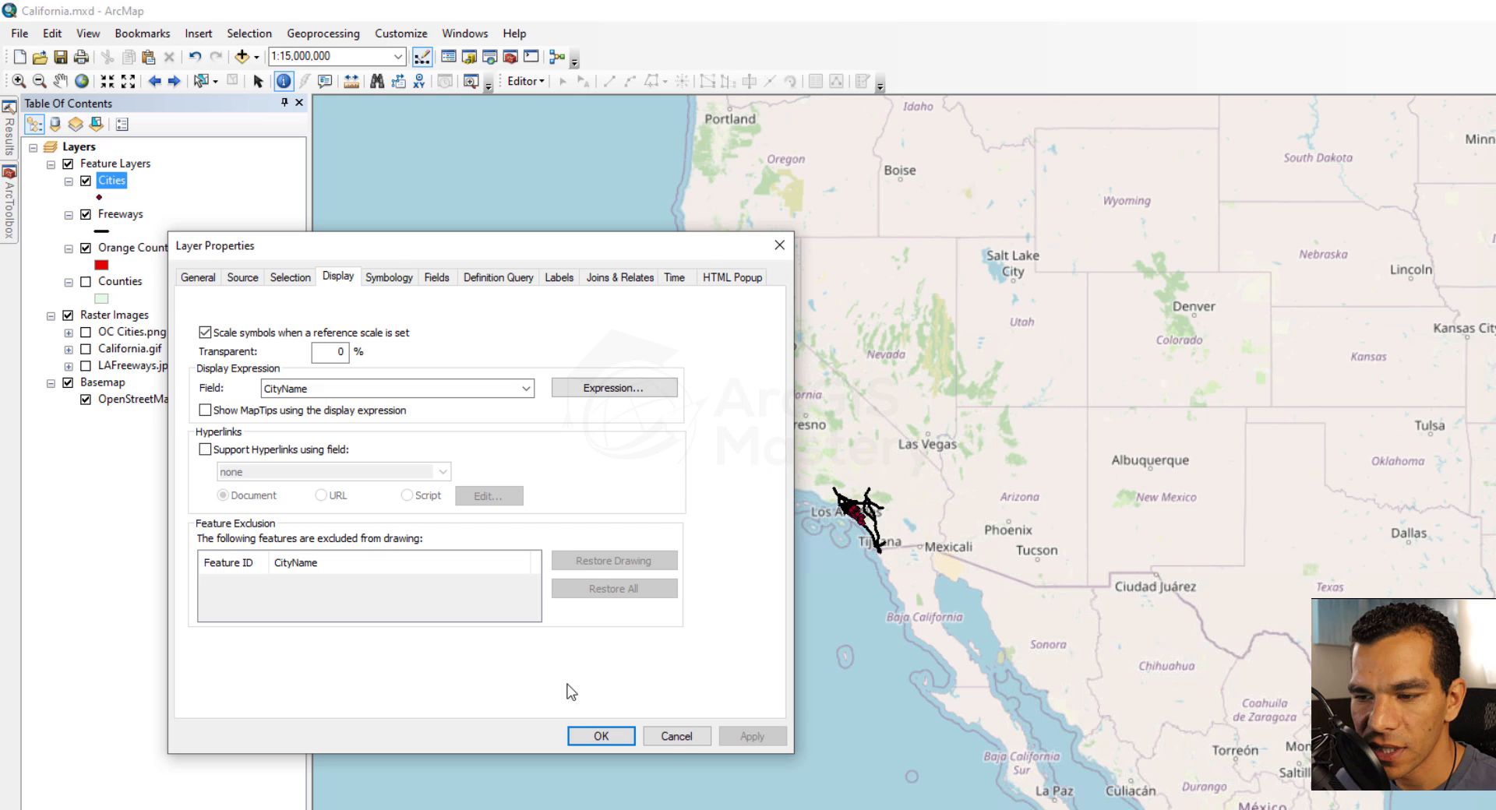
pyautogui.click(678, 736)
# - Zoom to the Orange County Cities layer and identify the Orange city polygon
pyautogui.rightClick(142, 248)
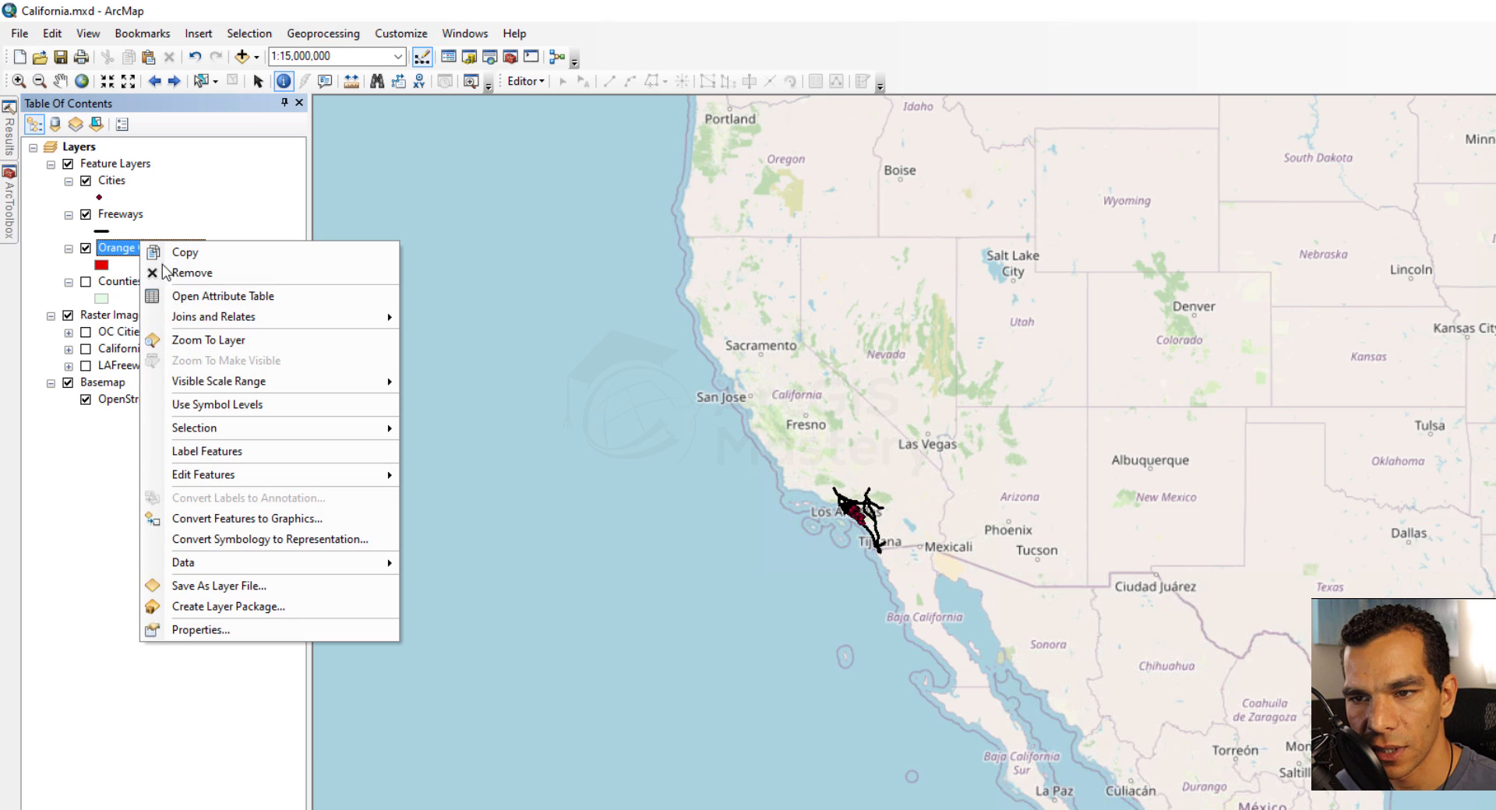
pyautogui.click(233, 348)
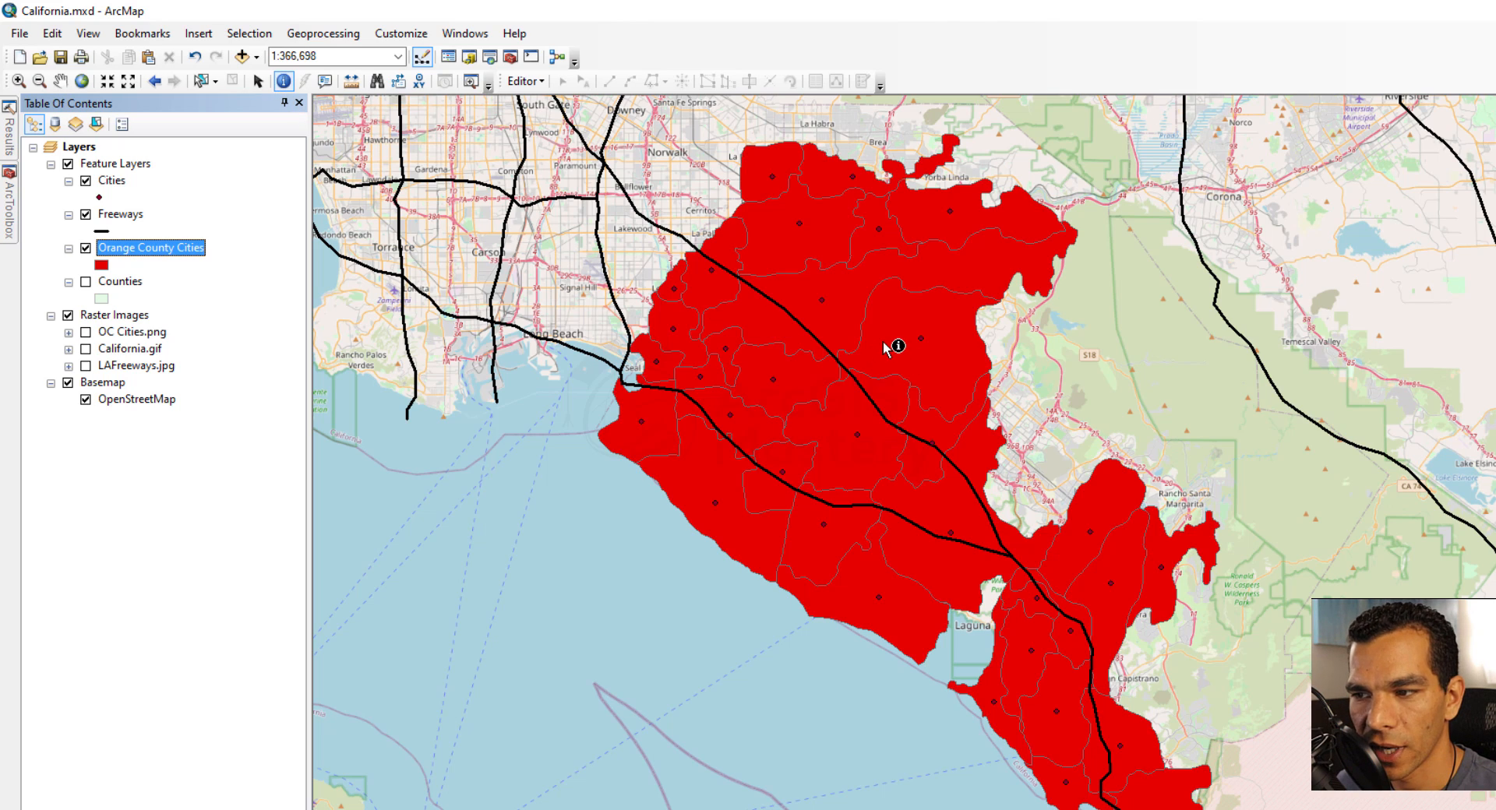
pyautogui.click(885, 348)
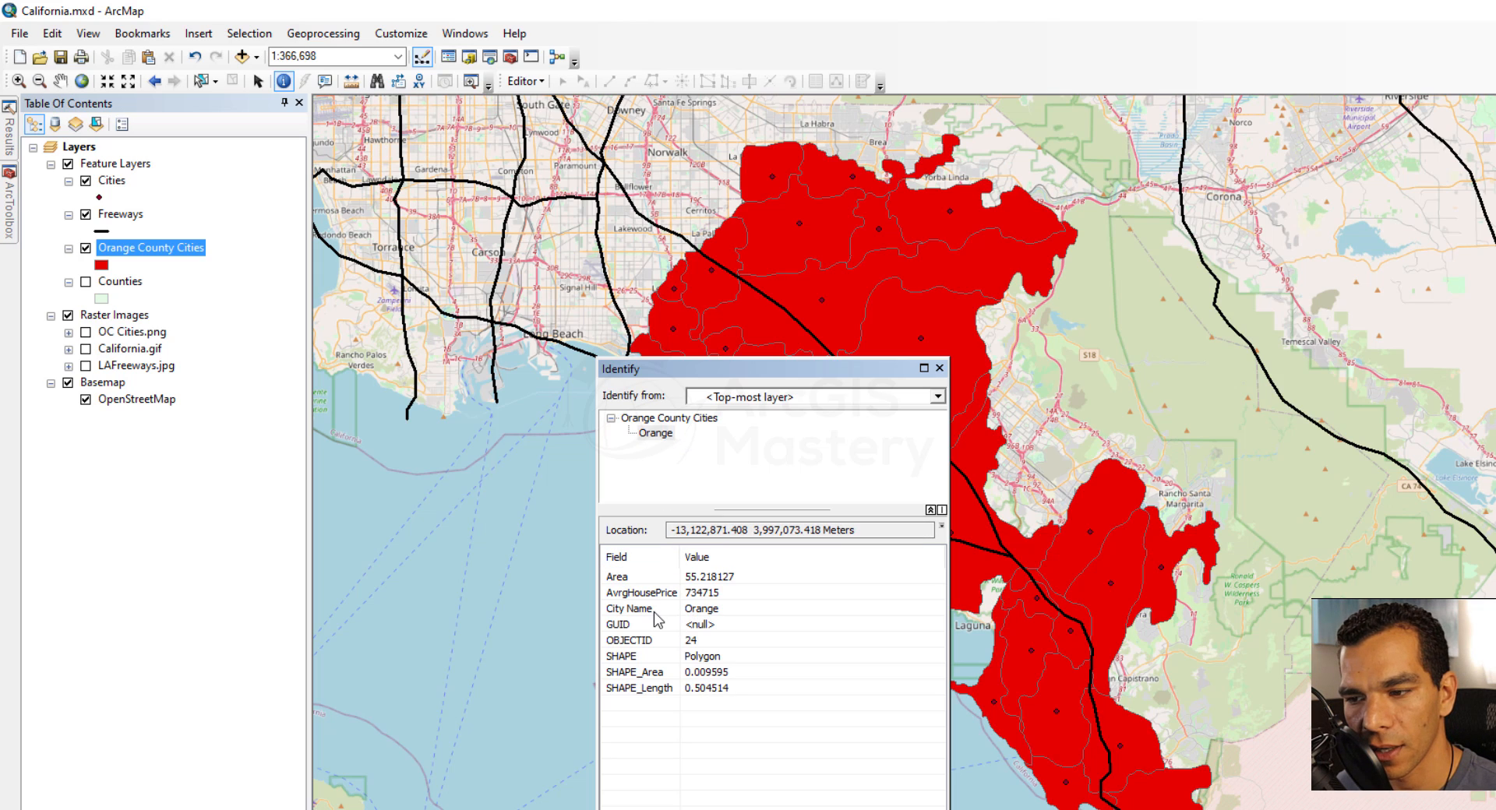
# - Set the display expression field of the Orange County Cities layer to Area
pyautogui.rightClick(175, 248)
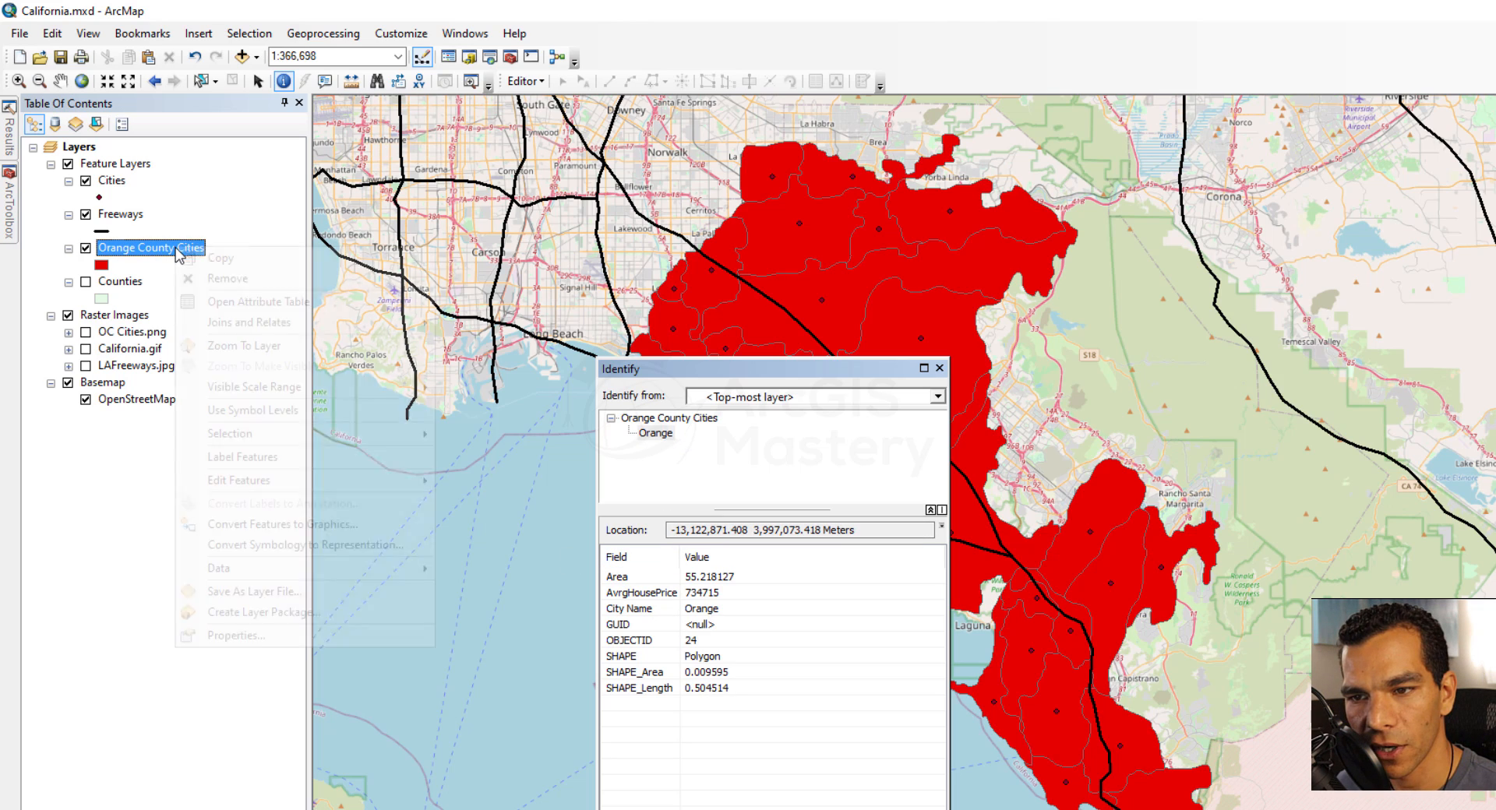
pyautogui.click(278, 633)
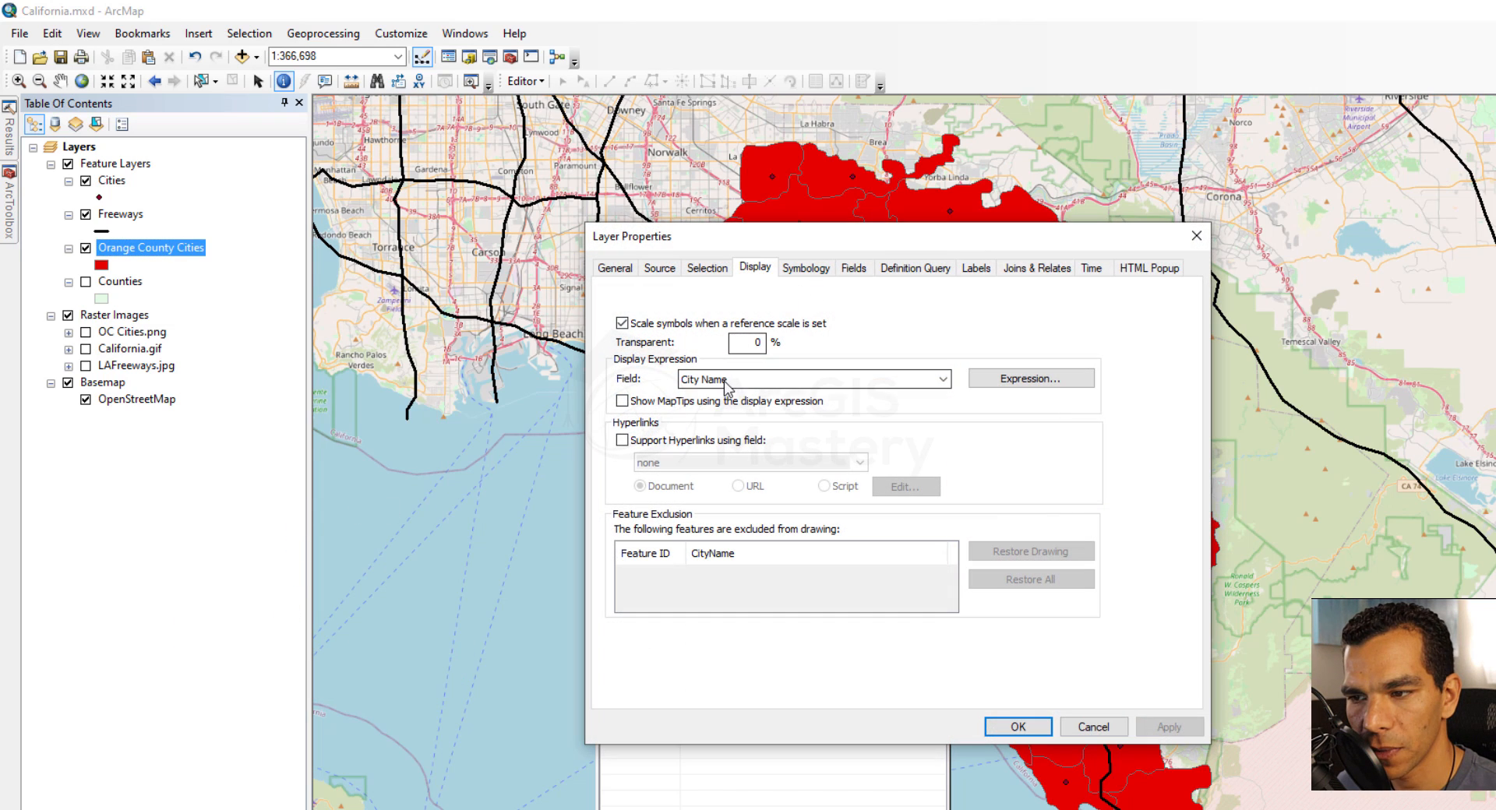
pyautogui.click(761, 380)
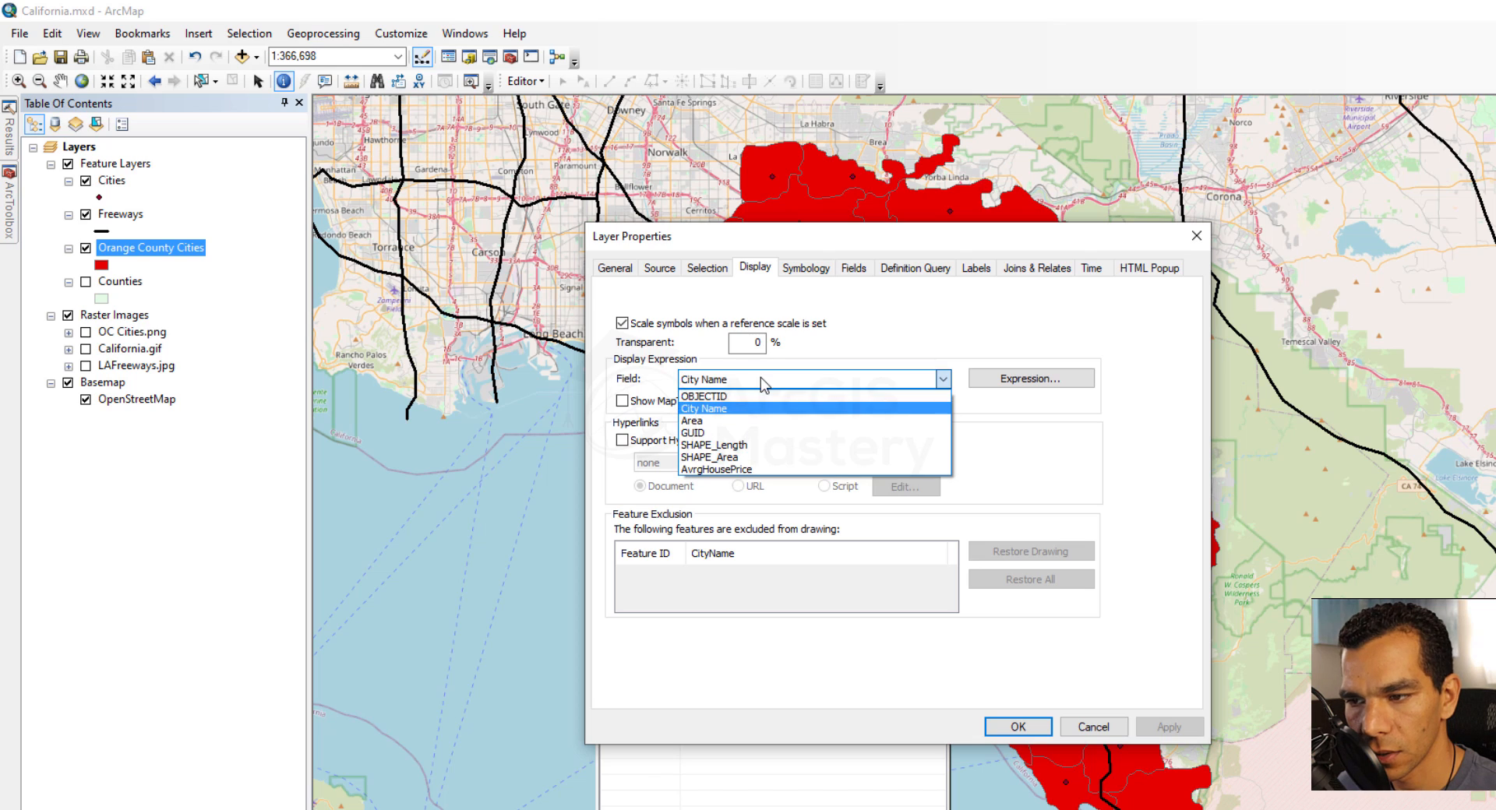
pyautogui.click(733, 429)
pyautogui.click(1018, 727)
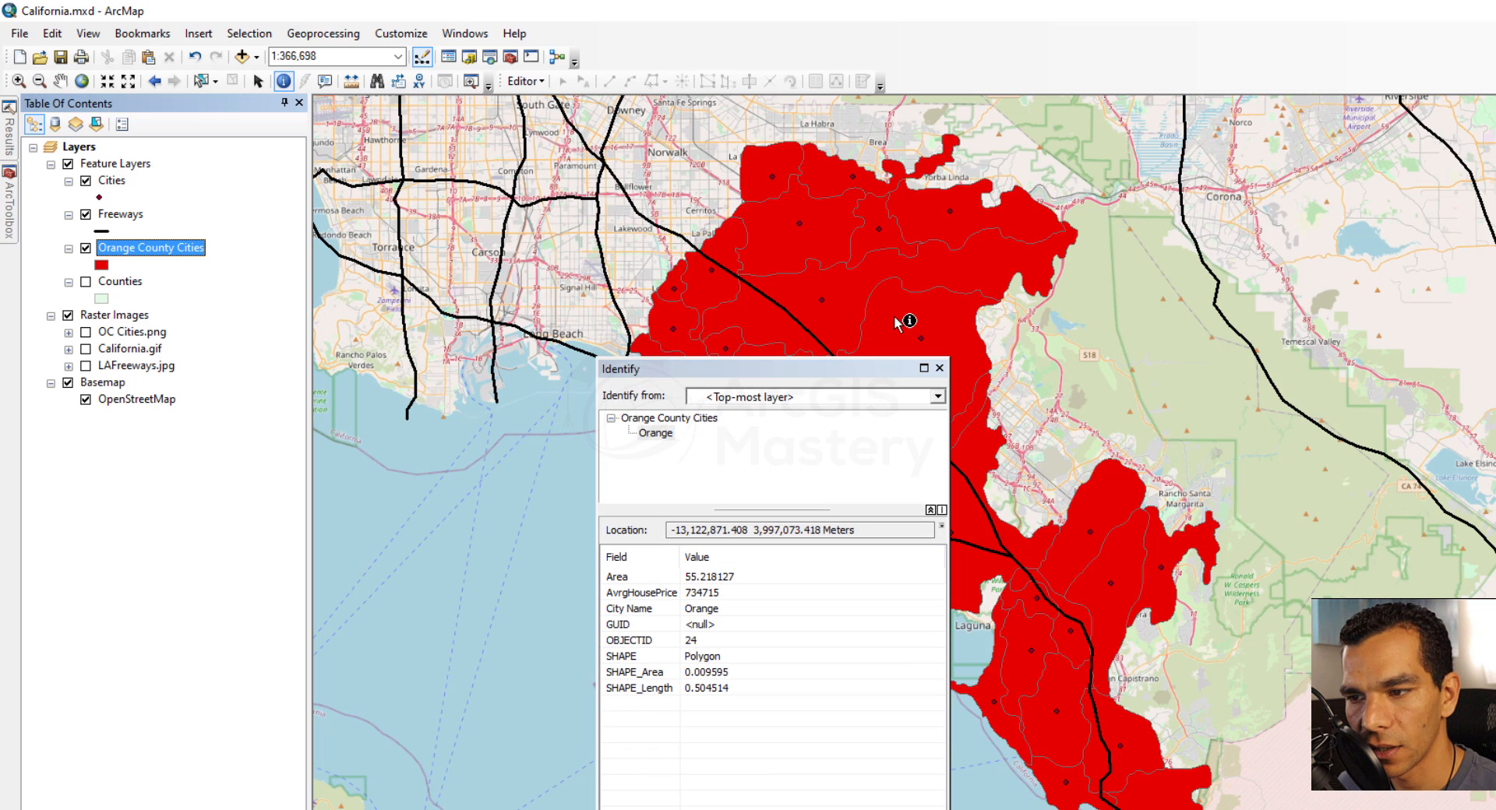
# - Identify the Orange city polygon again to check its display label, and close the results
pyautogui.click(894, 316)
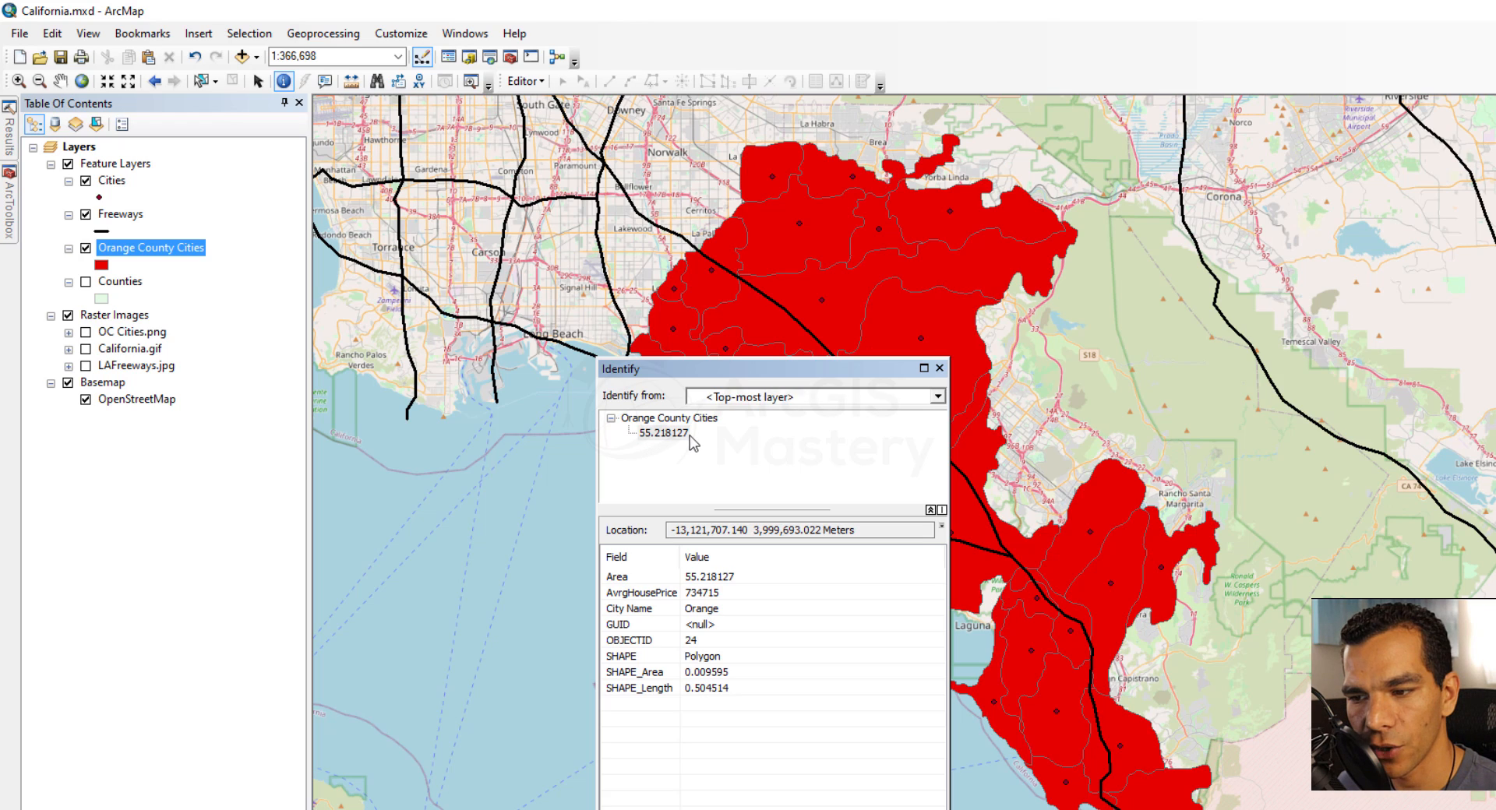
pyautogui.click(643, 438)
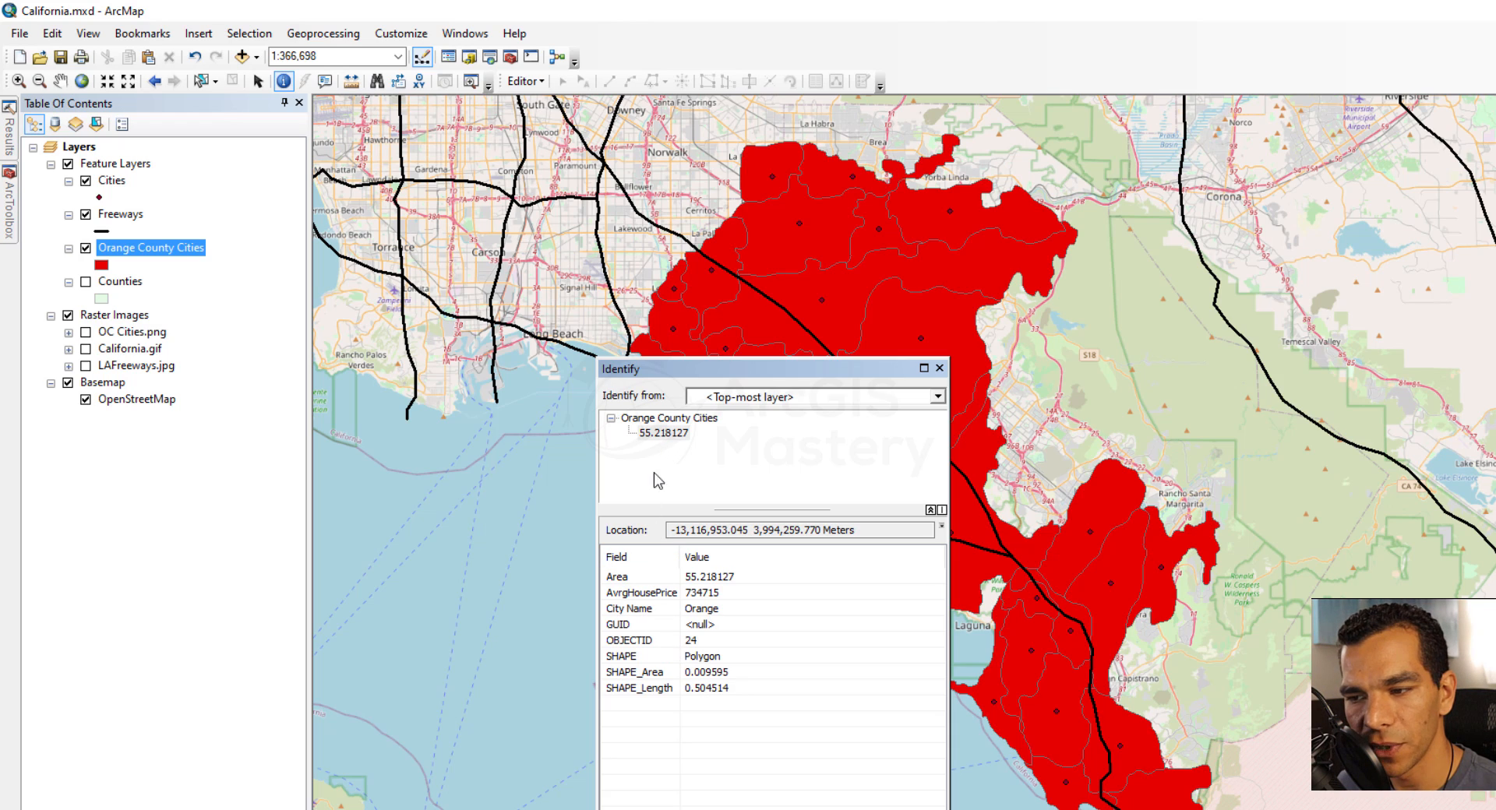
pyautogui.click(939, 367)
# - Turn on MapTips and hyperlinks using the City Name field for the Orange County Cities layer, and check the tips on the map
pyautogui.rightClick(151, 251)
pyautogui.click(211, 640)
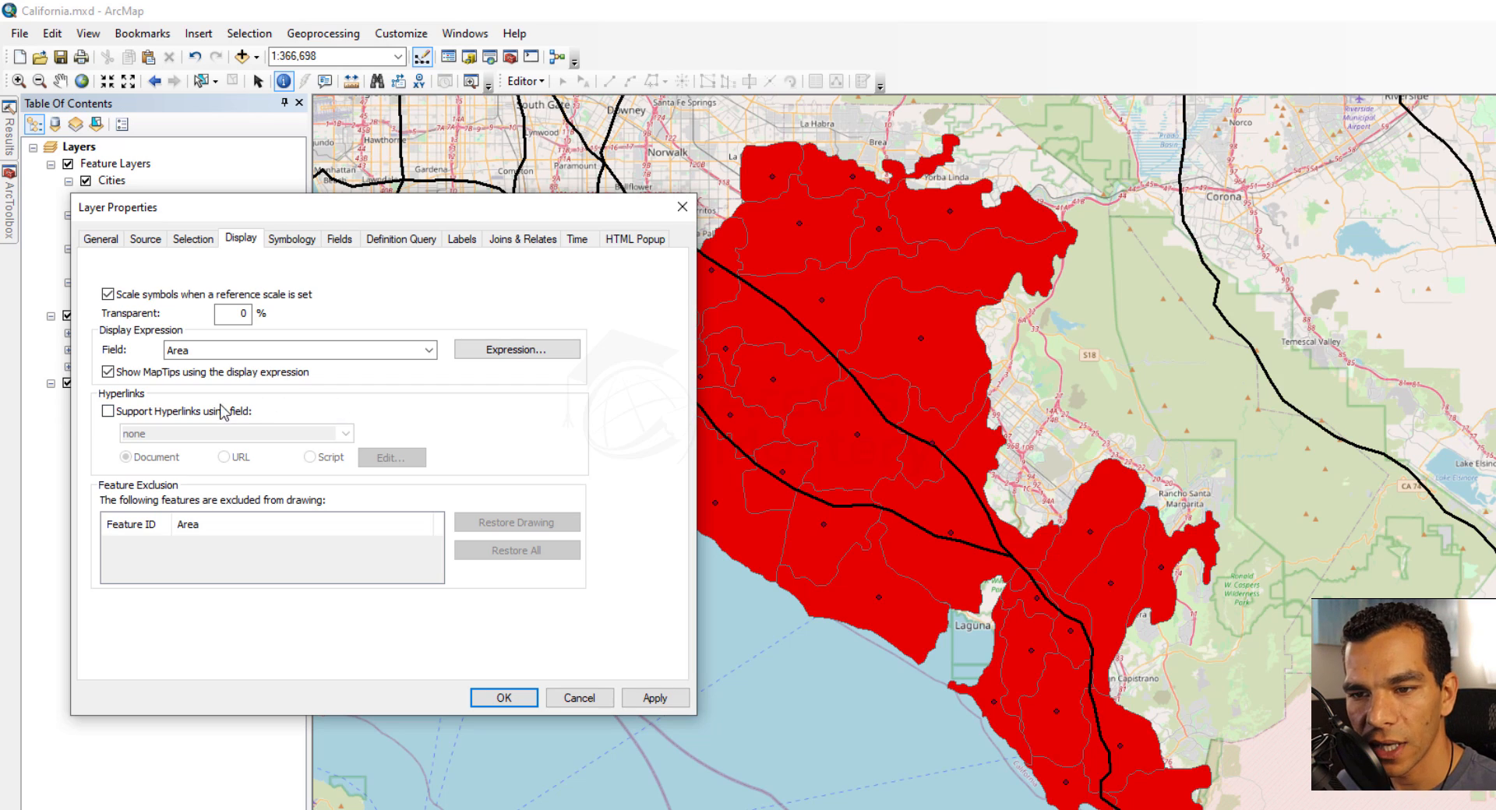
pyautogui.click(107, 411)
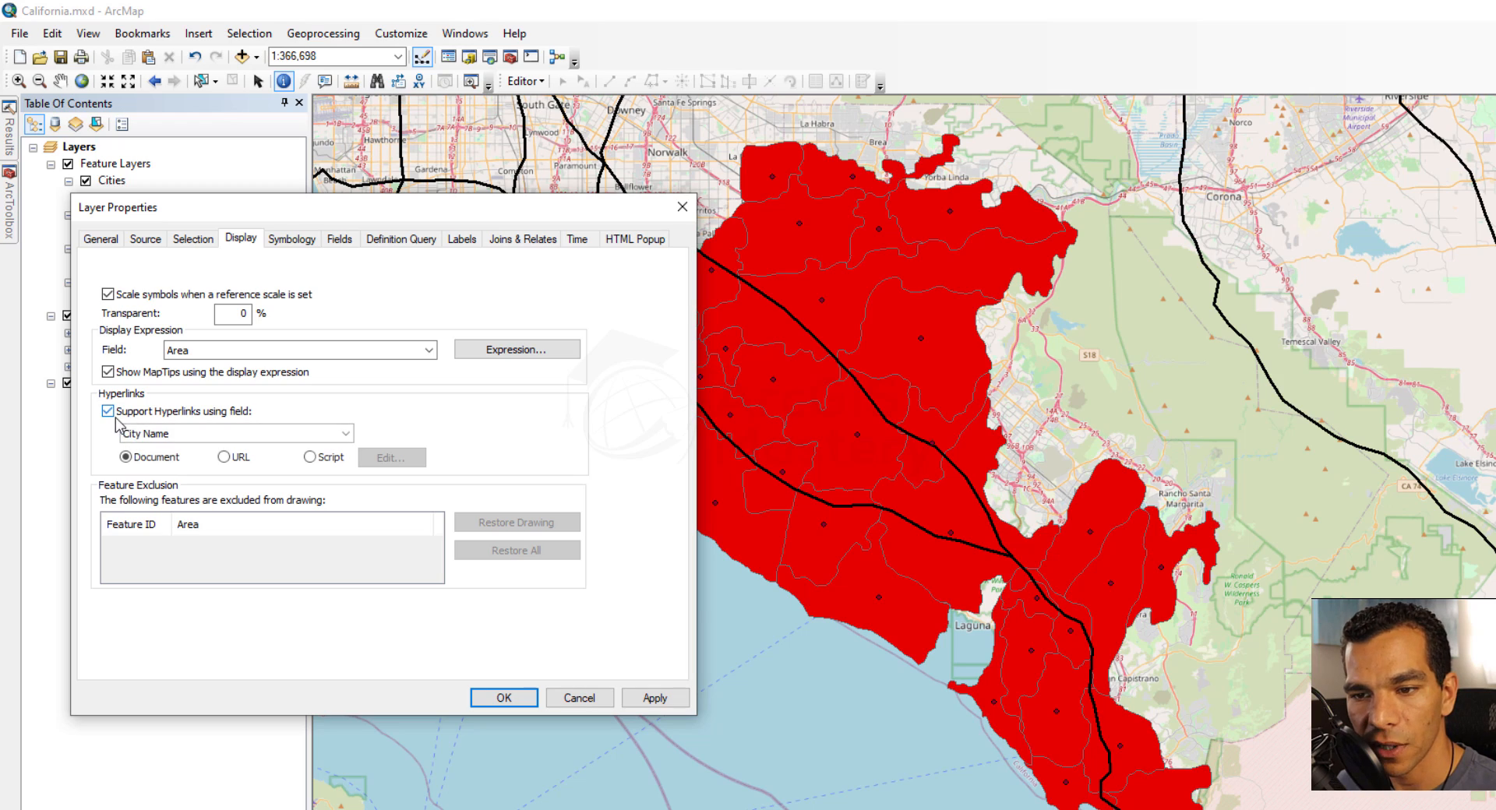
pyautogui.click(346, 434)
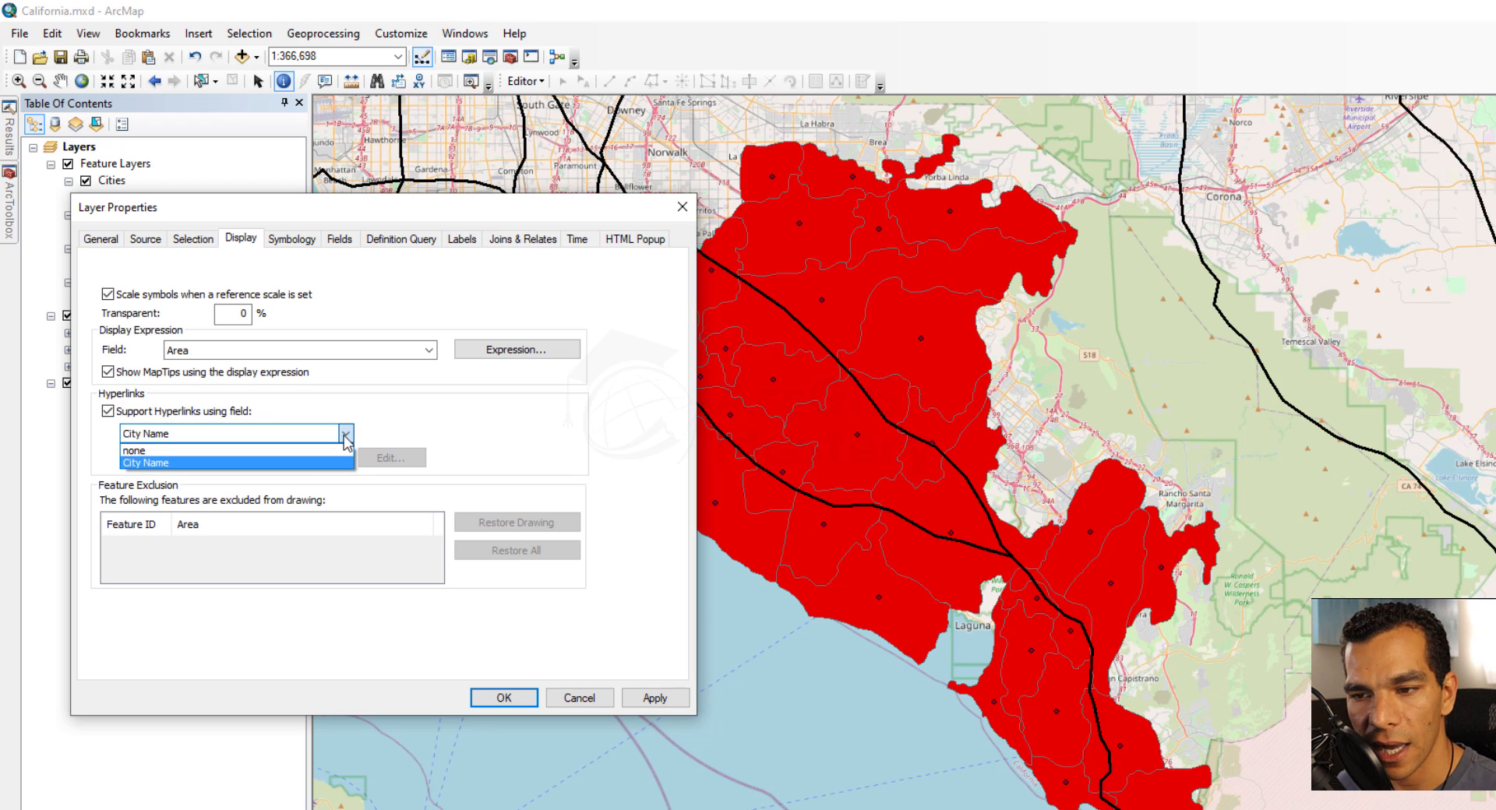
pyautogui.click(346, 436)
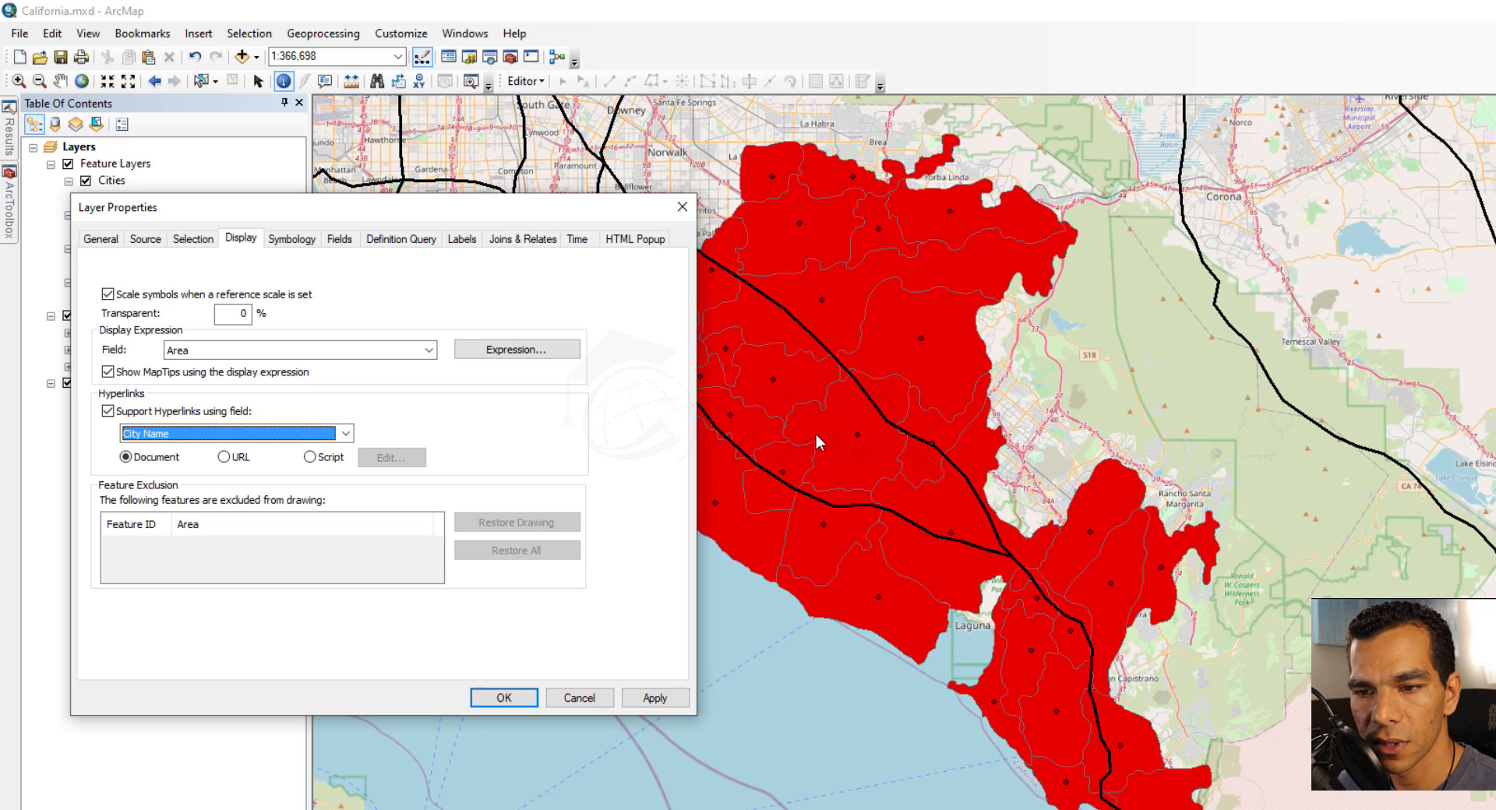
pyautogui.click(527, 706)
pyautogui.moveTo(742, 530)
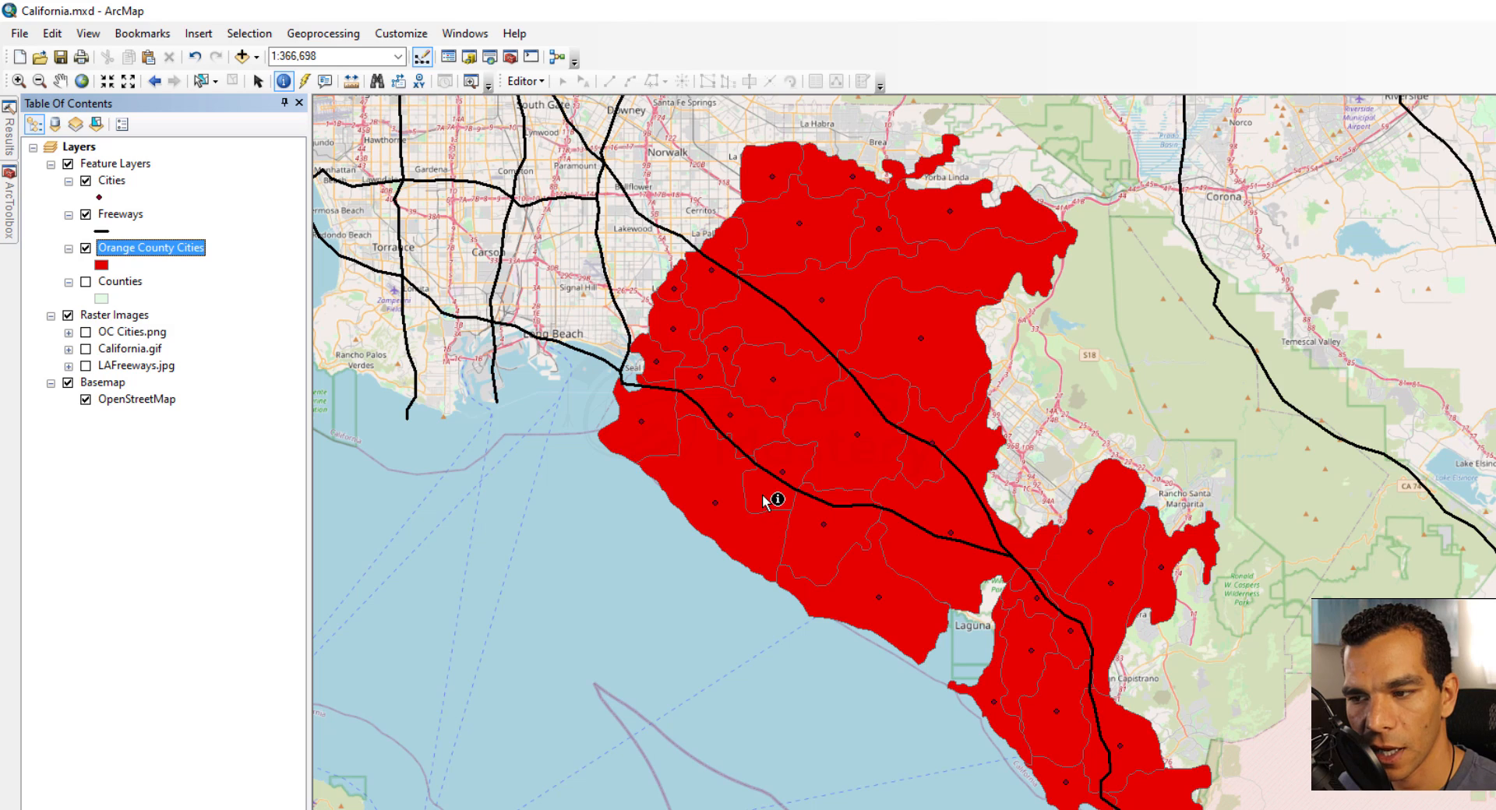
pyautogui.moveTo(765, 503)
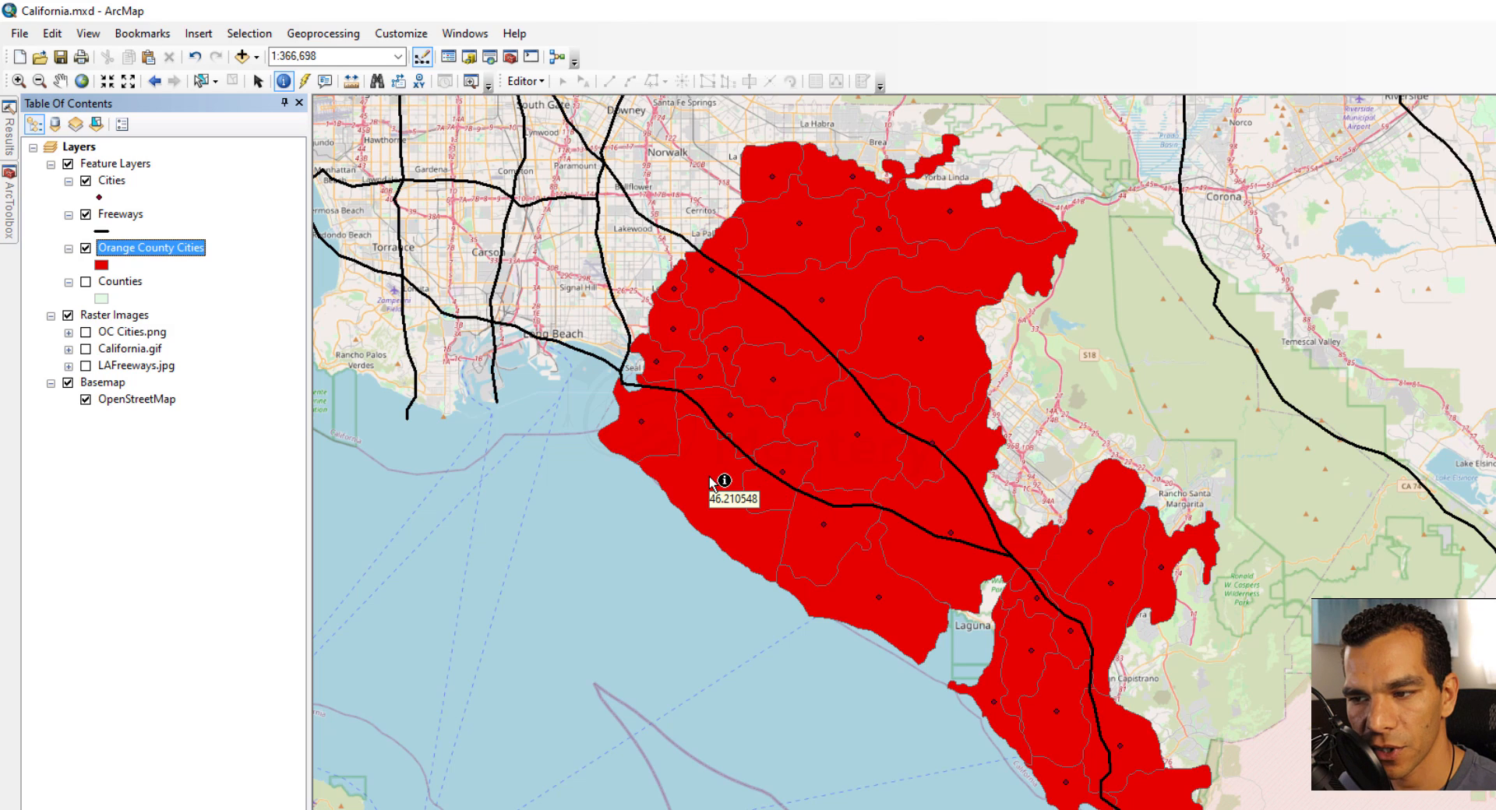
pyautogui.moveTo(762, 429)
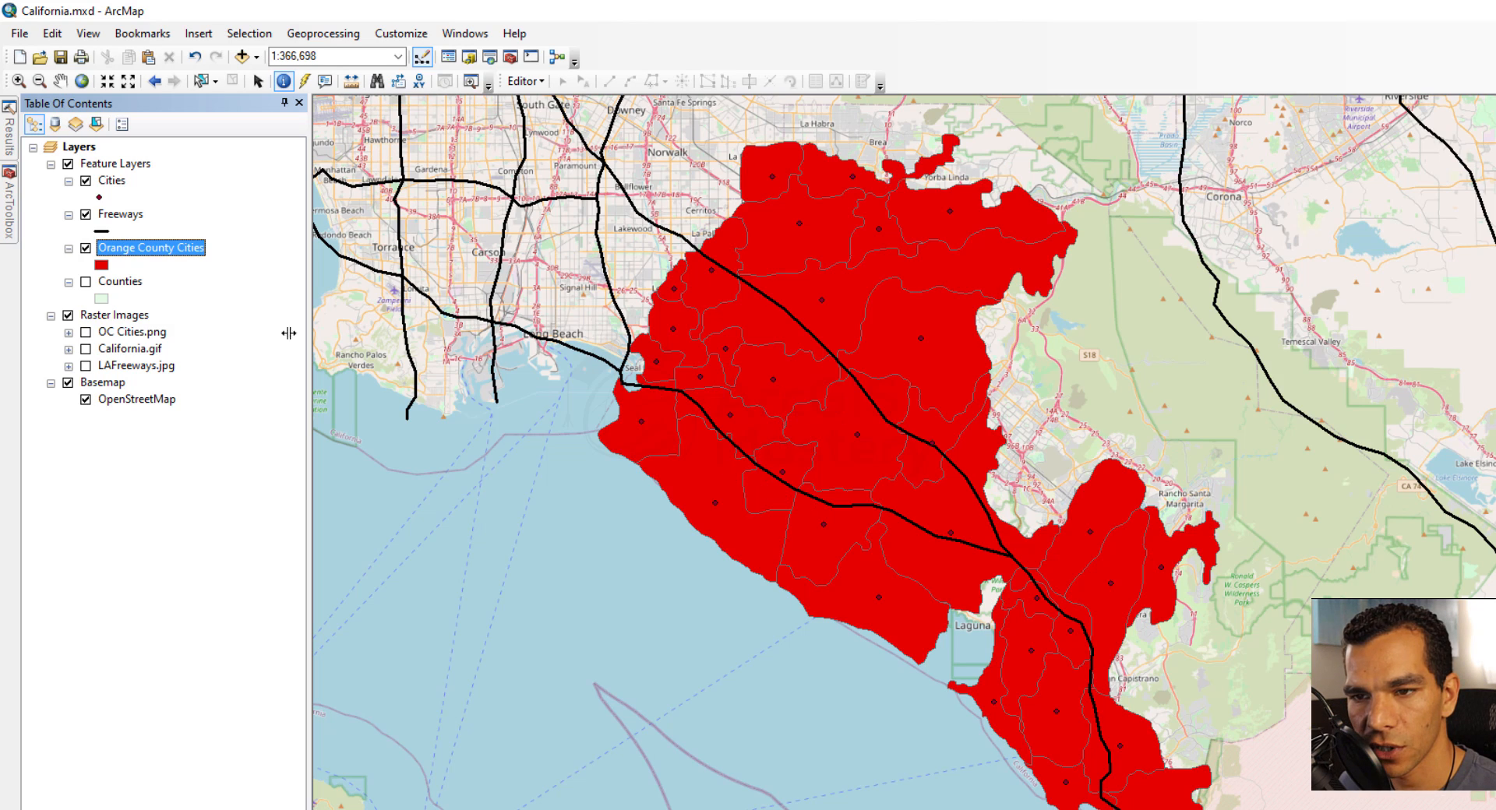
# - Set the display expression field of the Orange County Cities layer to City Name
pyautogui.rightClick(143, 248)
pyautogui.click(246, 635)
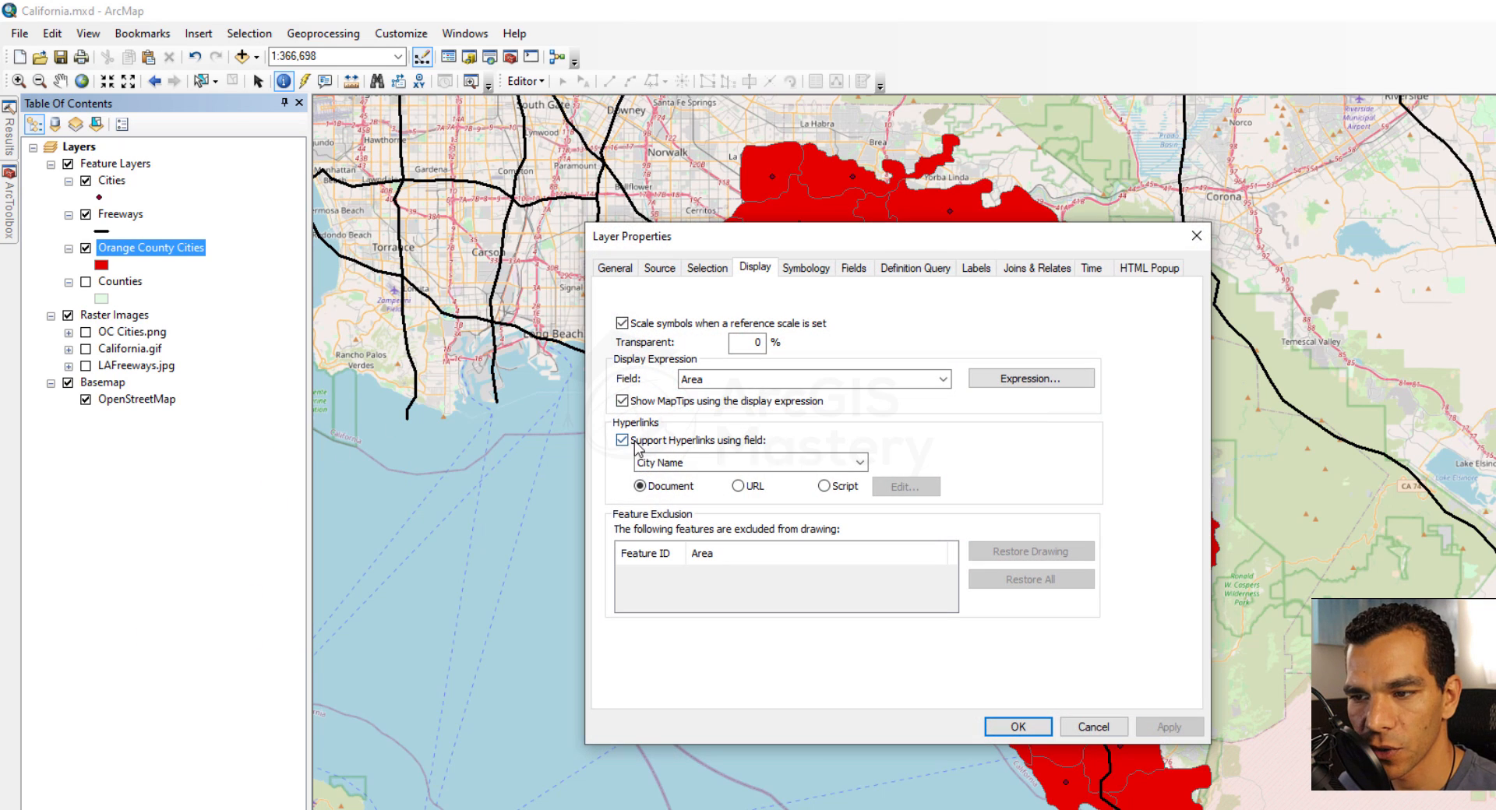
pyautogui.click(744, 380)
pyautogui.click(736, 408)
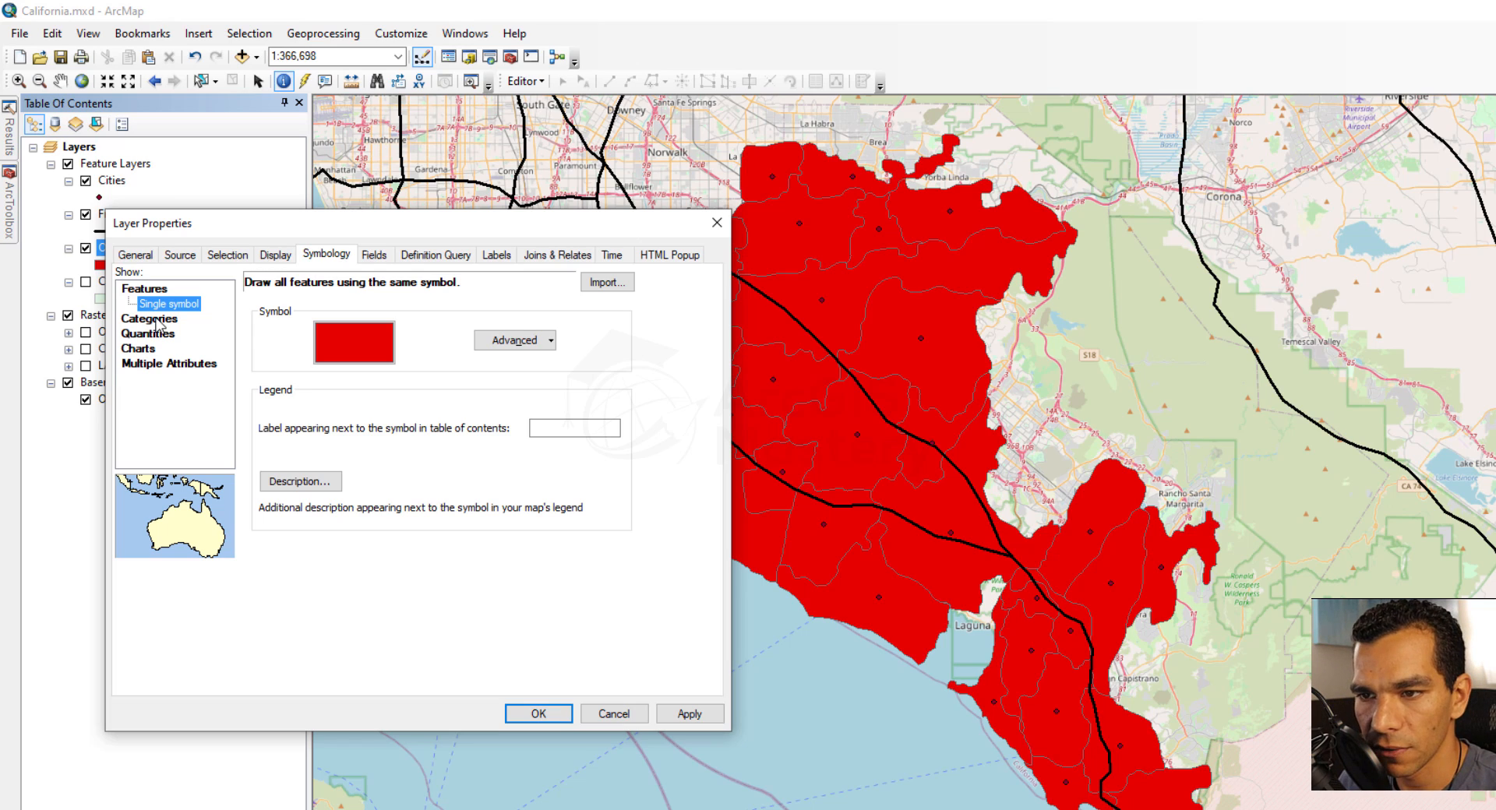
# - Hide every field of the Orange County Cities layer except City Name, and apply the layer properties
pyautogui.click(375, 255)
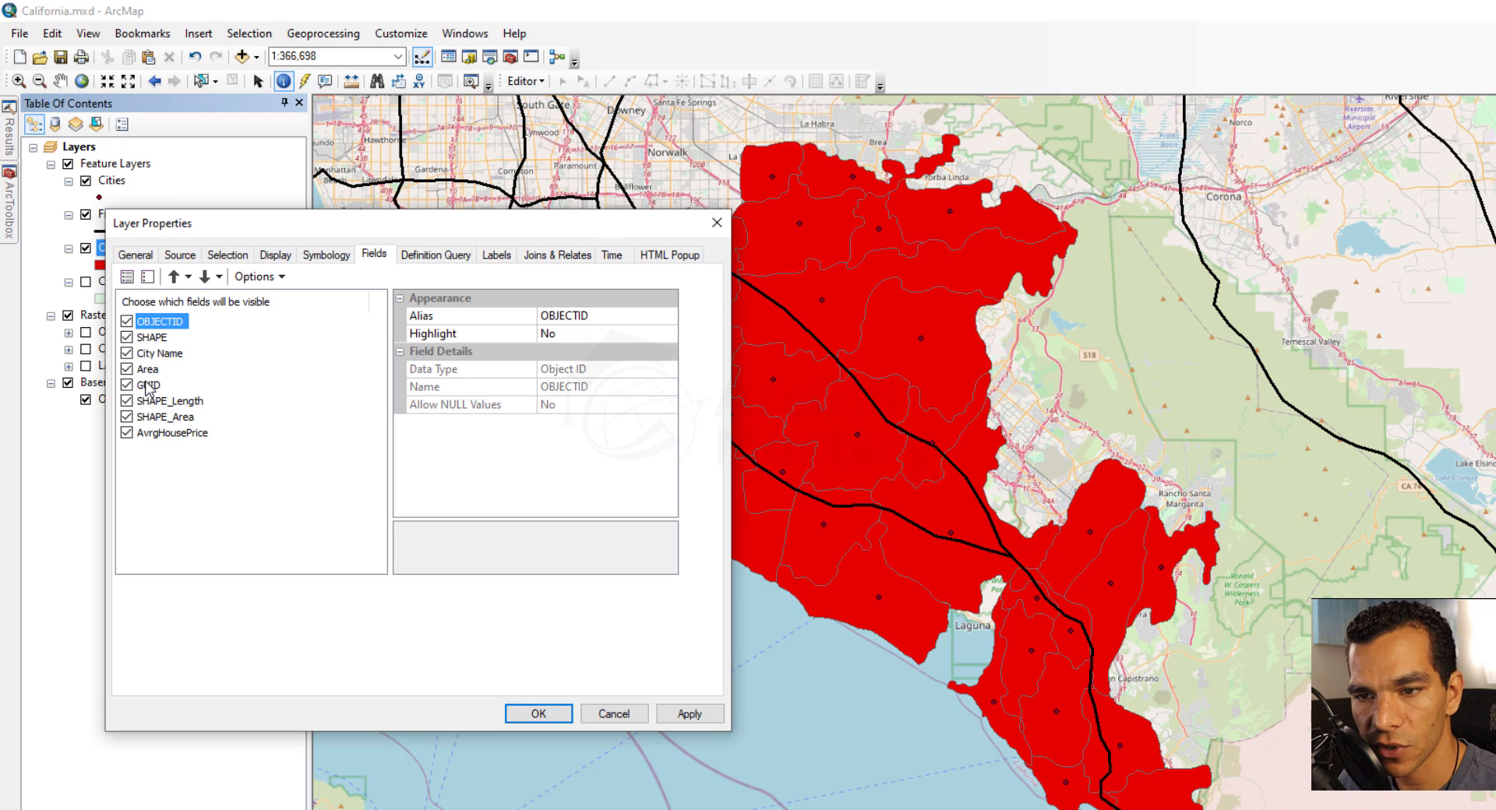
pyautogui.click(126, 321)
pyautogui.click(126, 353)
pyautogui.click(126, 353)
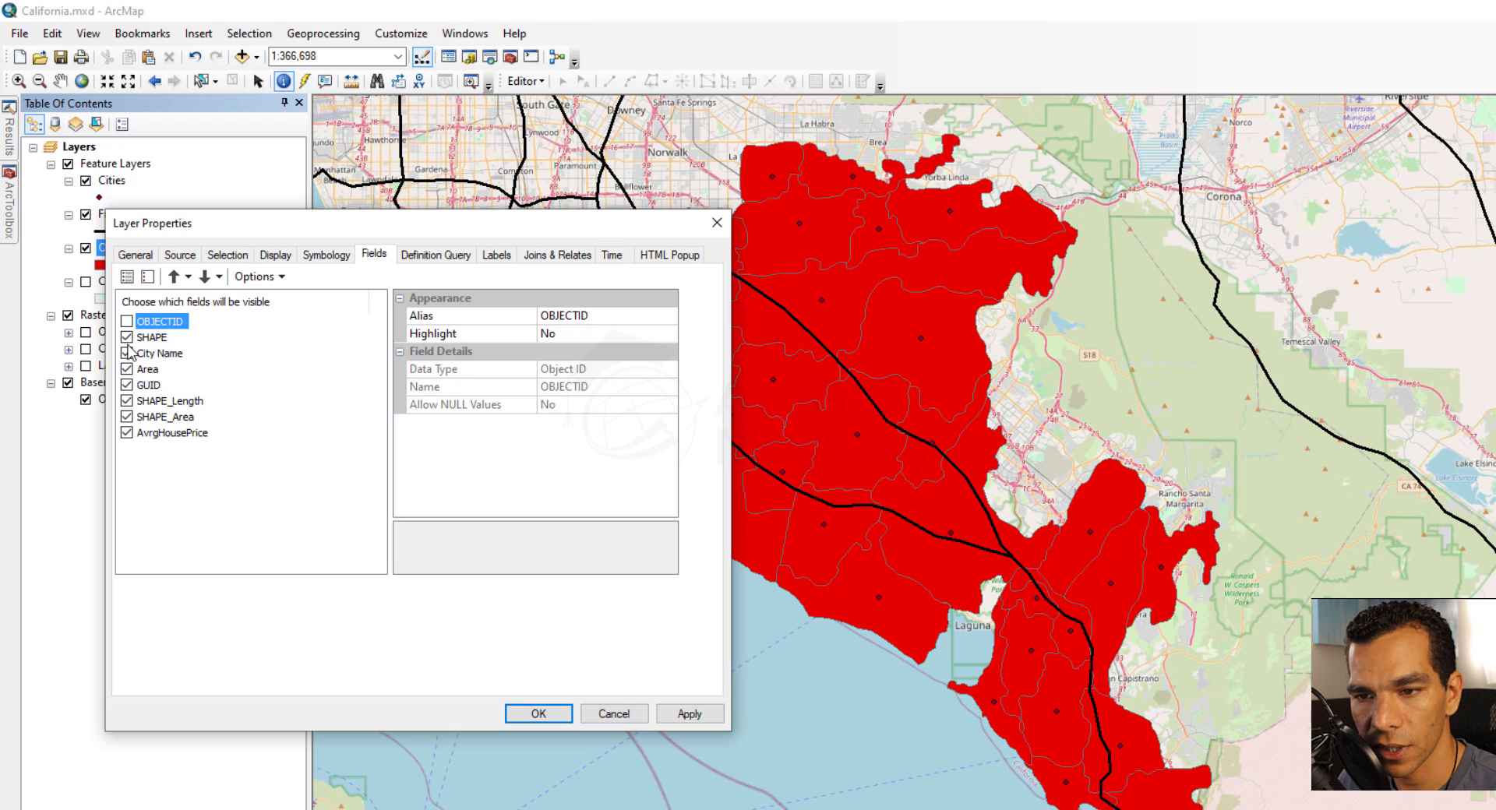
pyautogui.click(126, 336)
pyautogui.click(127, 368)
pyautogui.click(126, 385)
pyautogui.click(126, 401)
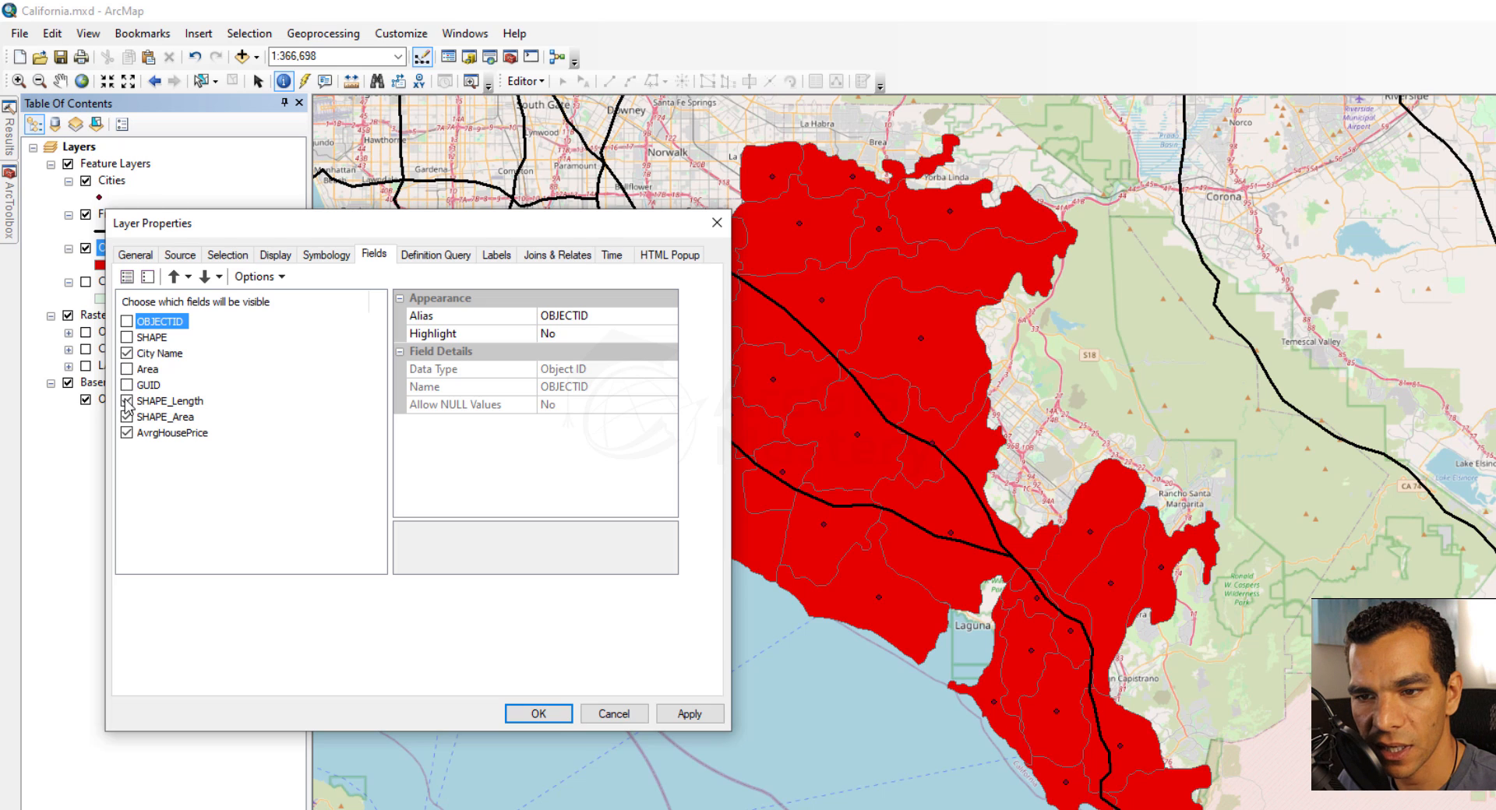
pyautogui.click(126, 417)
pyautogui.click(127, 432)
pyautogui.click(538, 714)
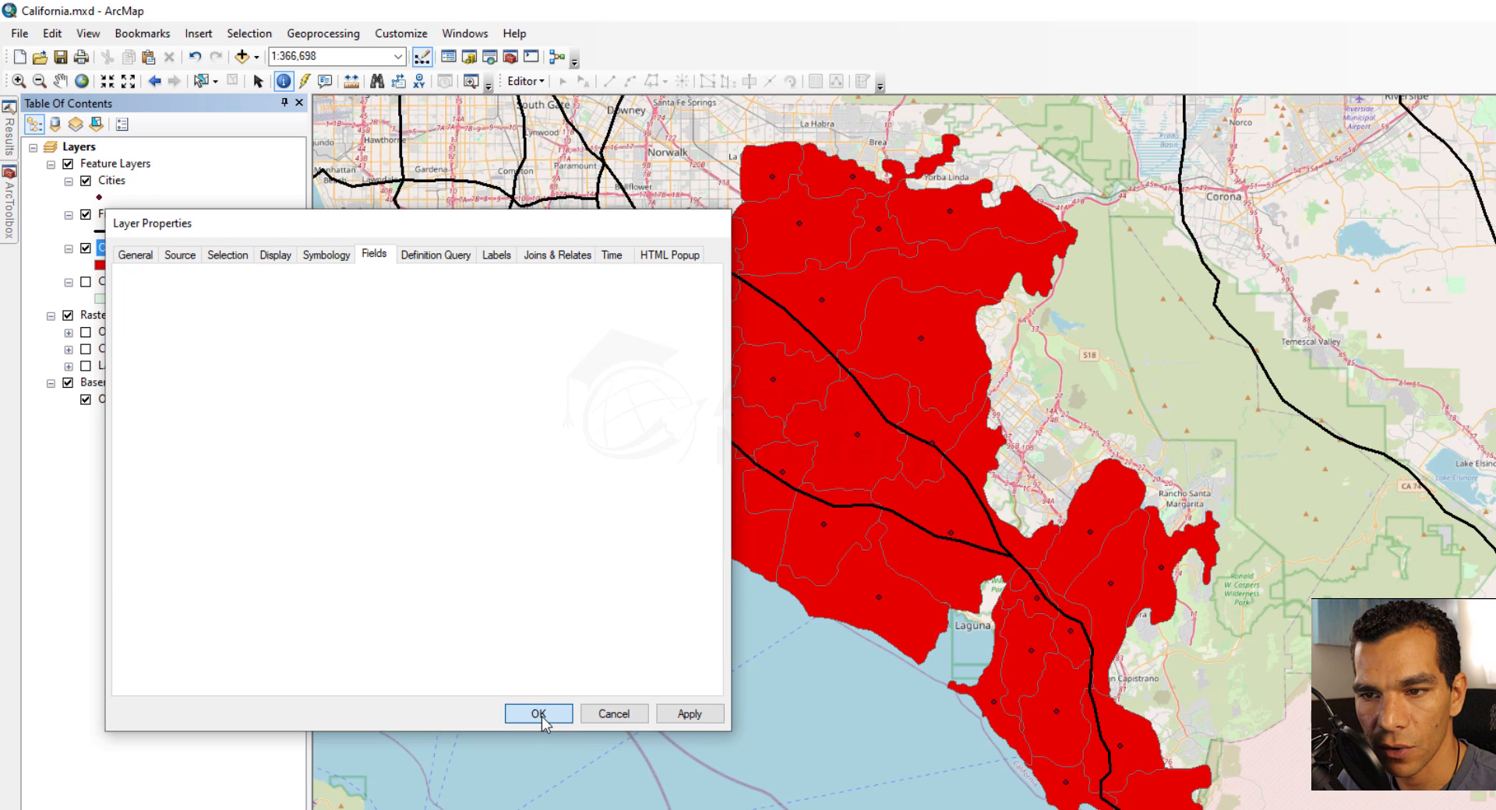
# - Check the visible fields in the Orange County Cities attribute table and by identifying the Anaheim polygon
pyautogui.rightClick(160, 252)
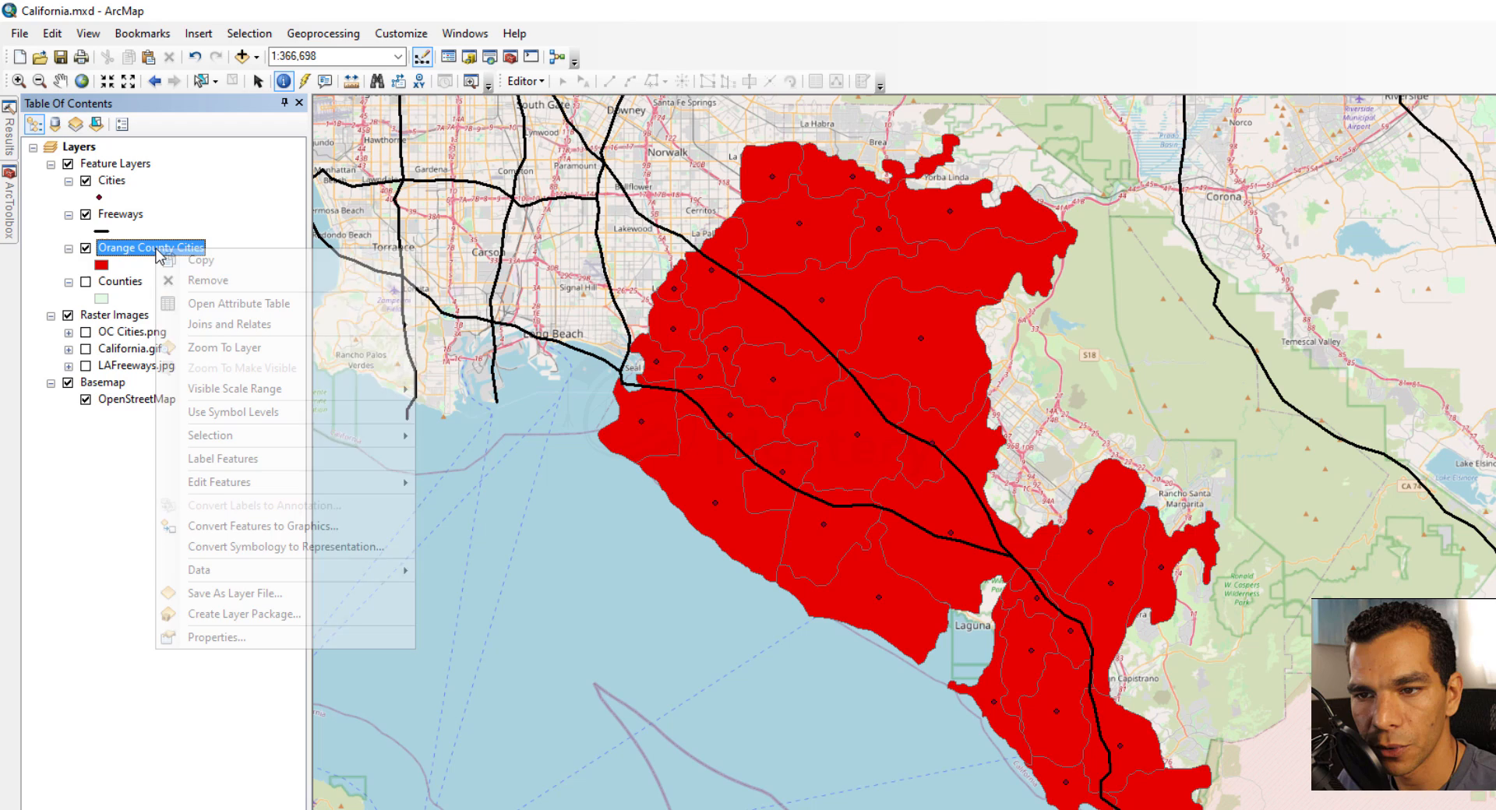
pyautogui.click(239, 303)
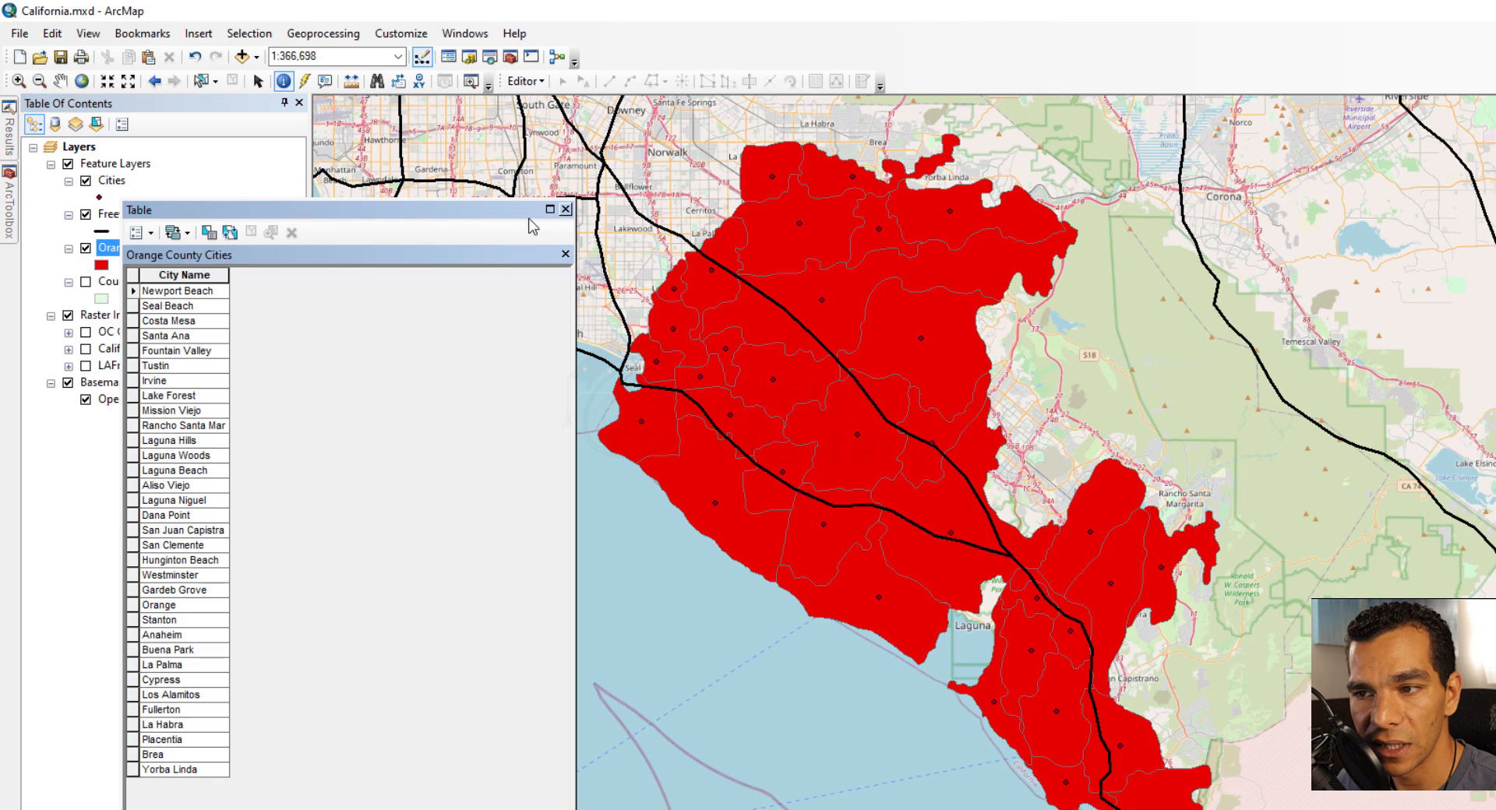
pyautogui.click(566, 209)
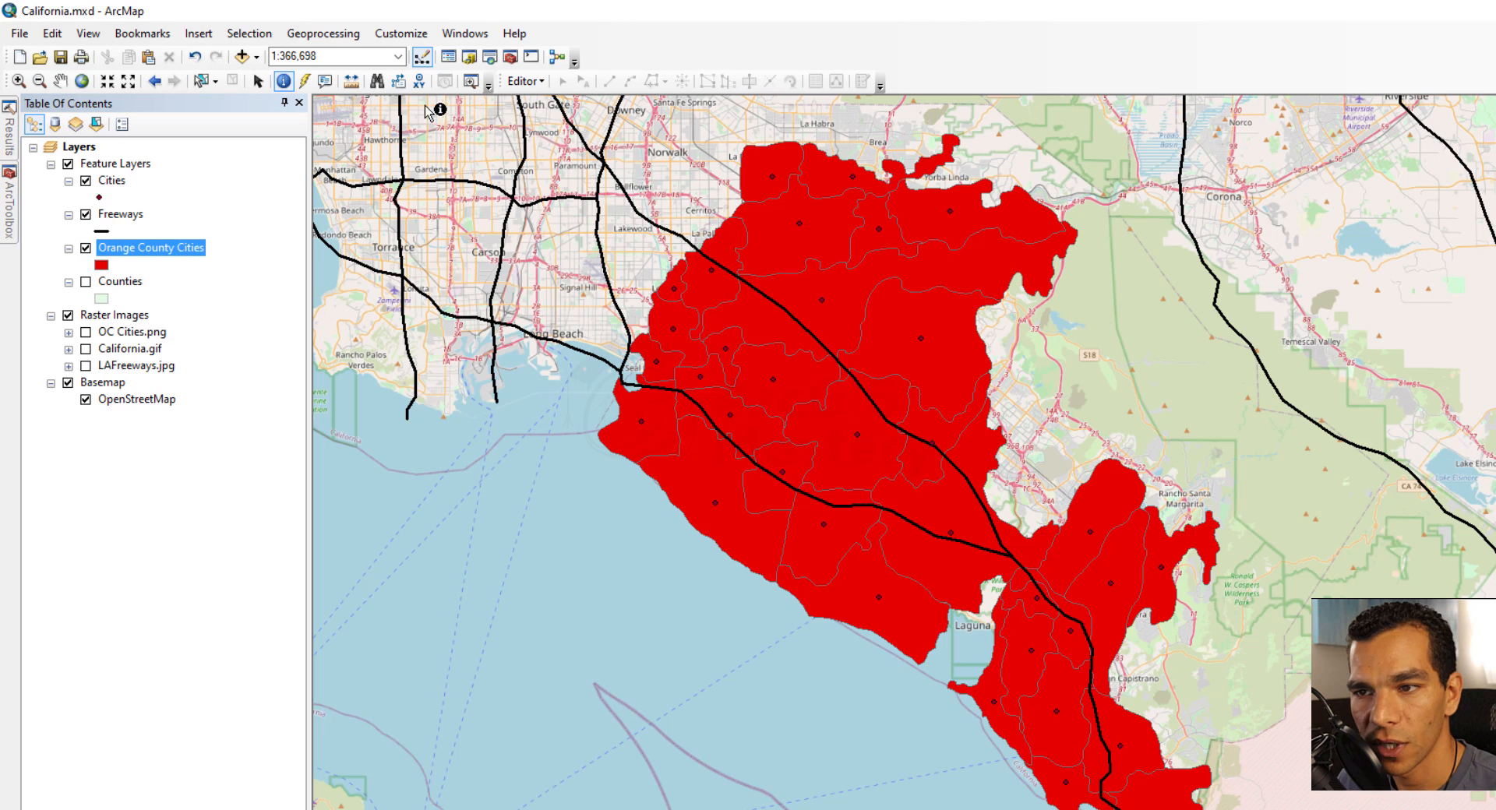
pyautogui.click(753, 321)
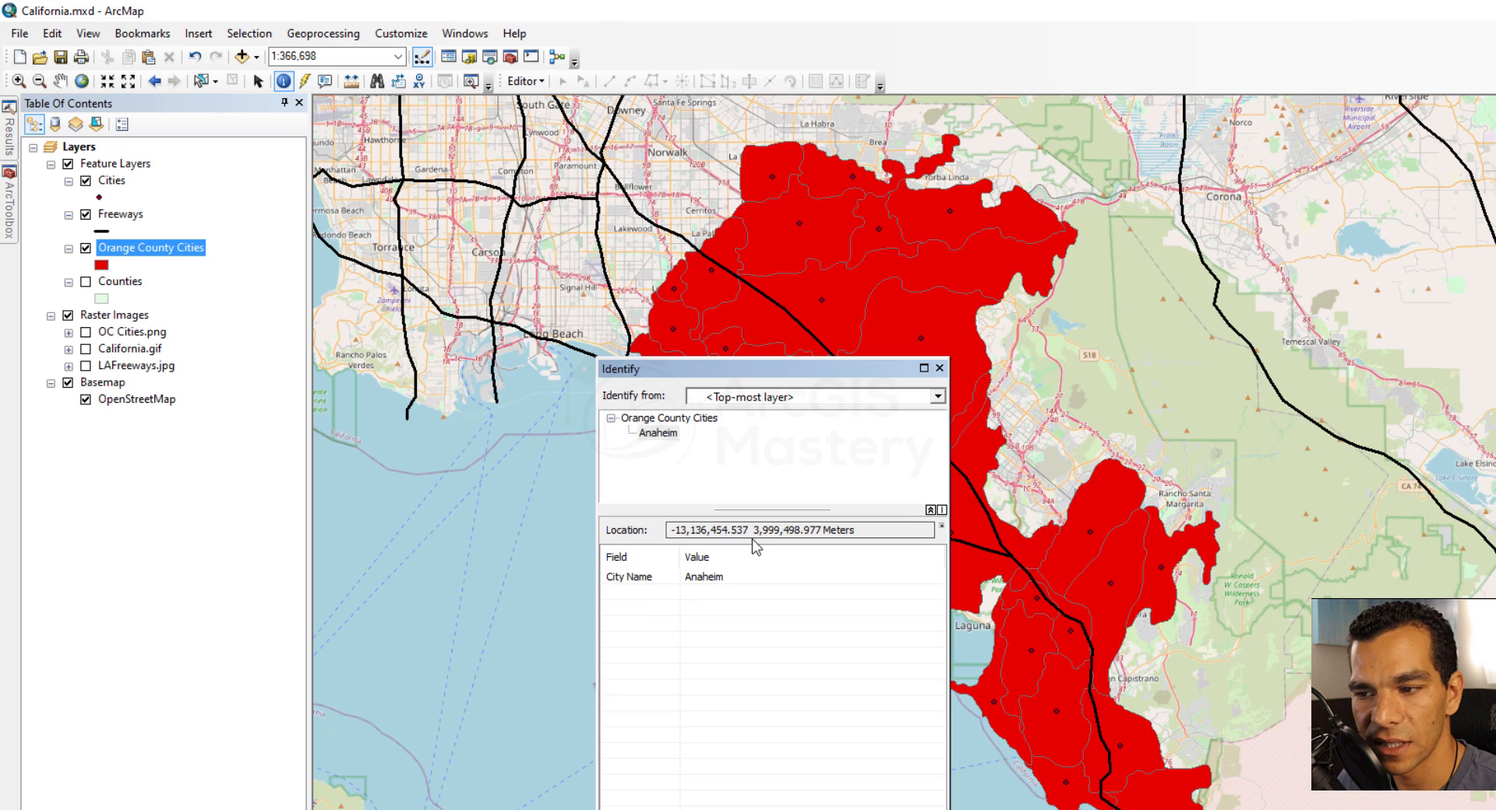
pyautogui.click(940, 367)
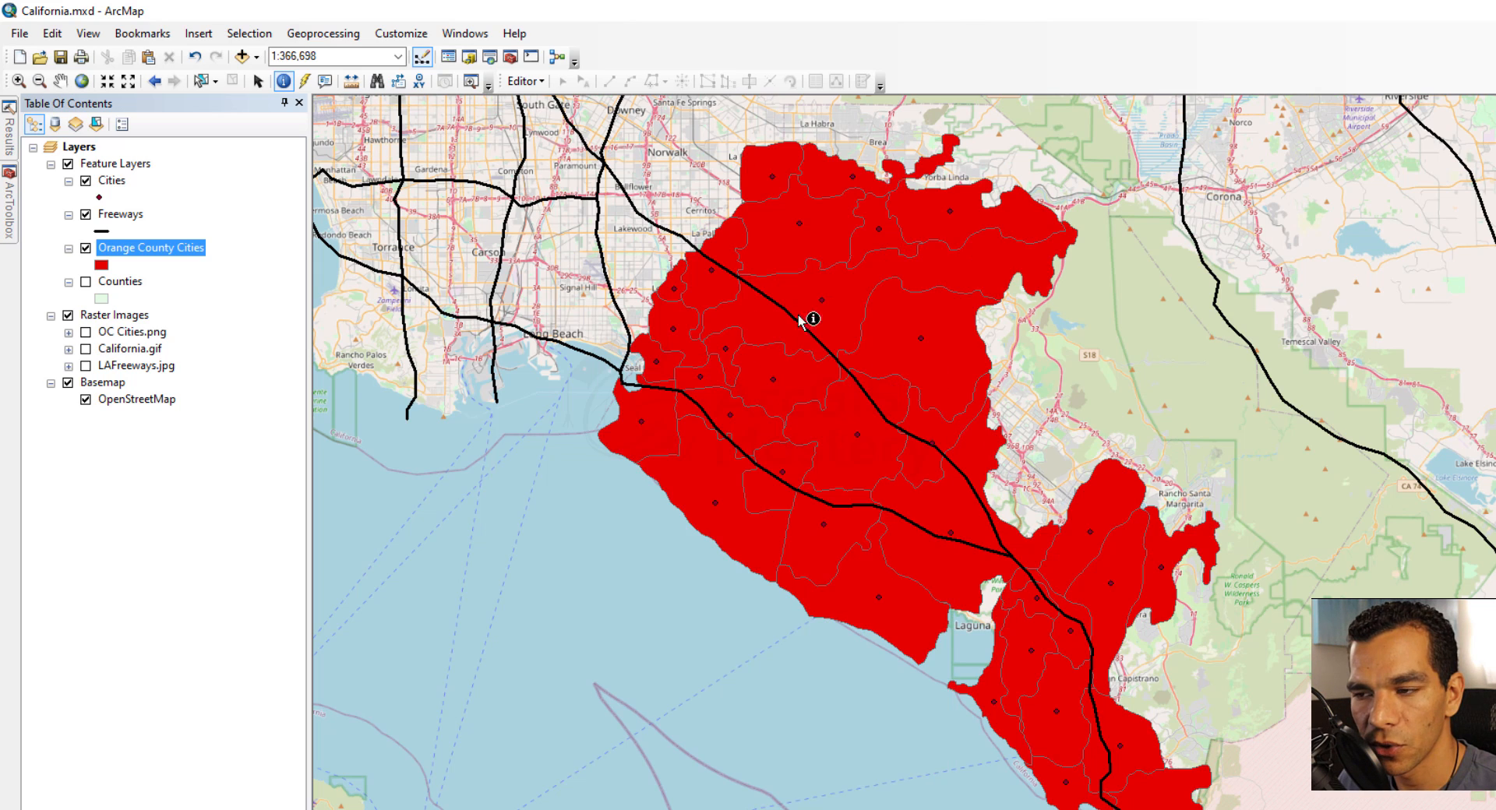
# - Make all hidden fields of the Orange County Cities layer visible again in its layer properties
pyautogui.rightClick(158, 259)
pyautogui.click(269, 635)
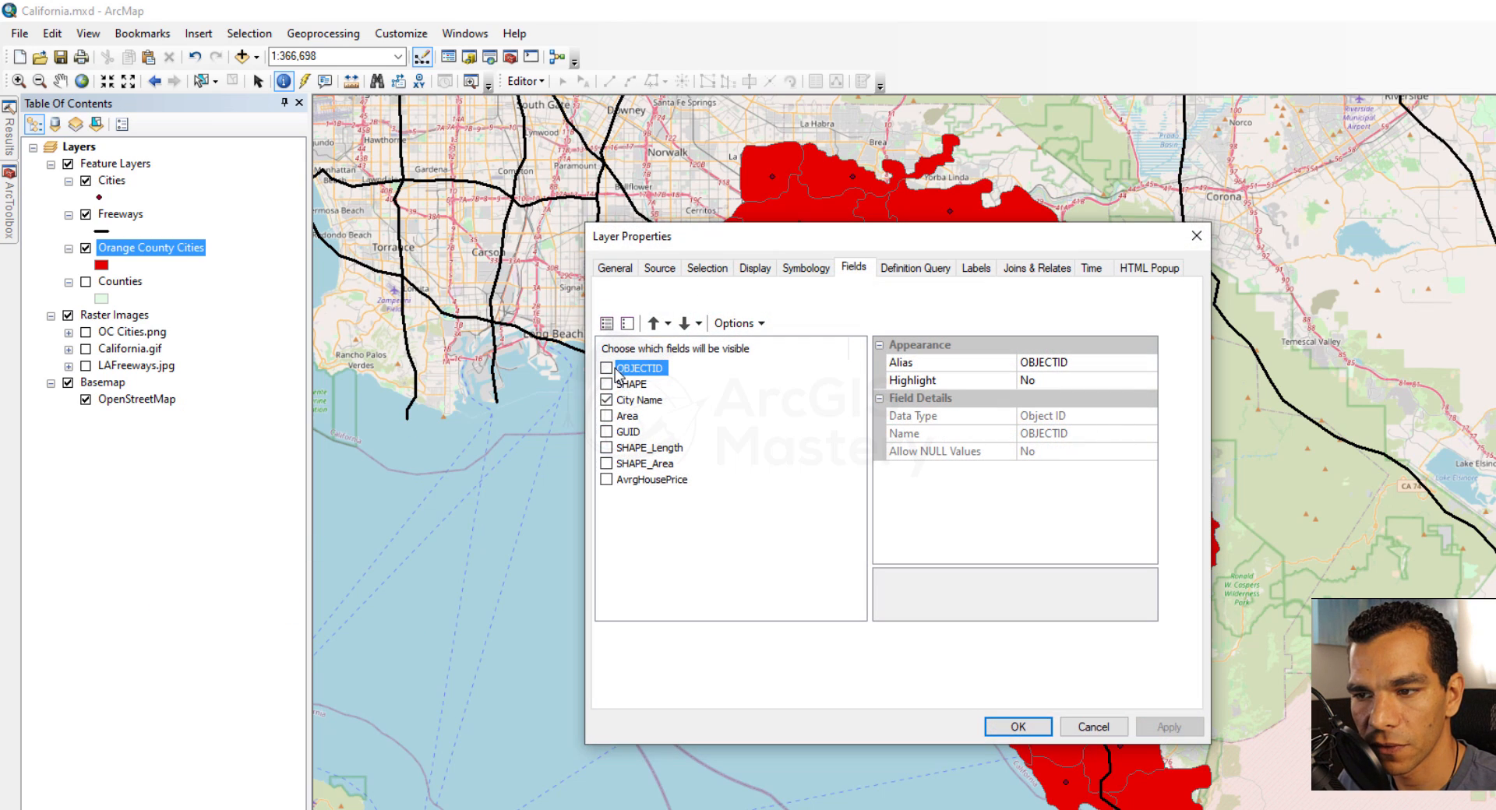
pyautogui.click(606, 368)
pyautogui.click(607, 383)
pyautogui.click(607, 431)
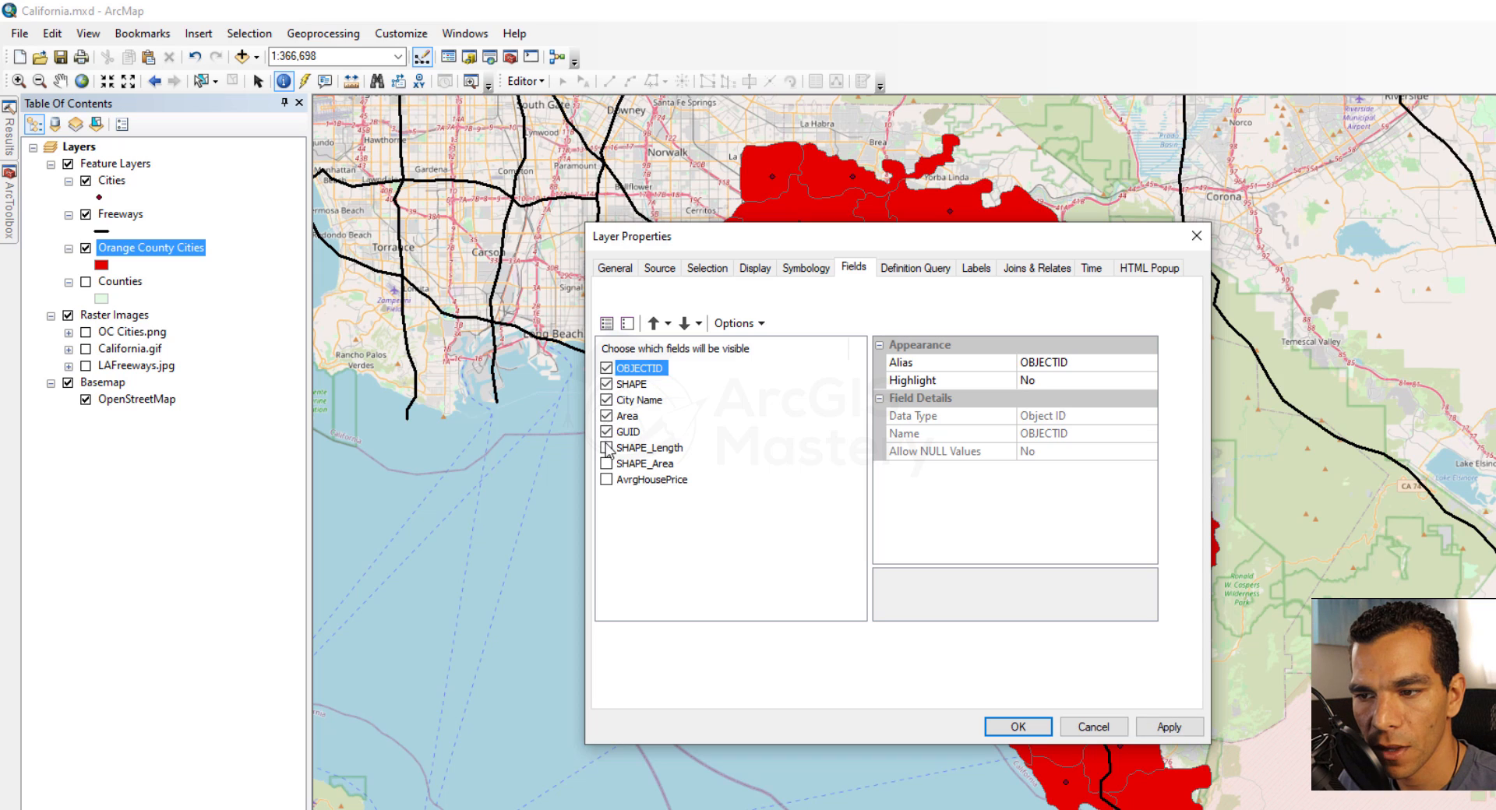
pyautogui.click(607, 463)
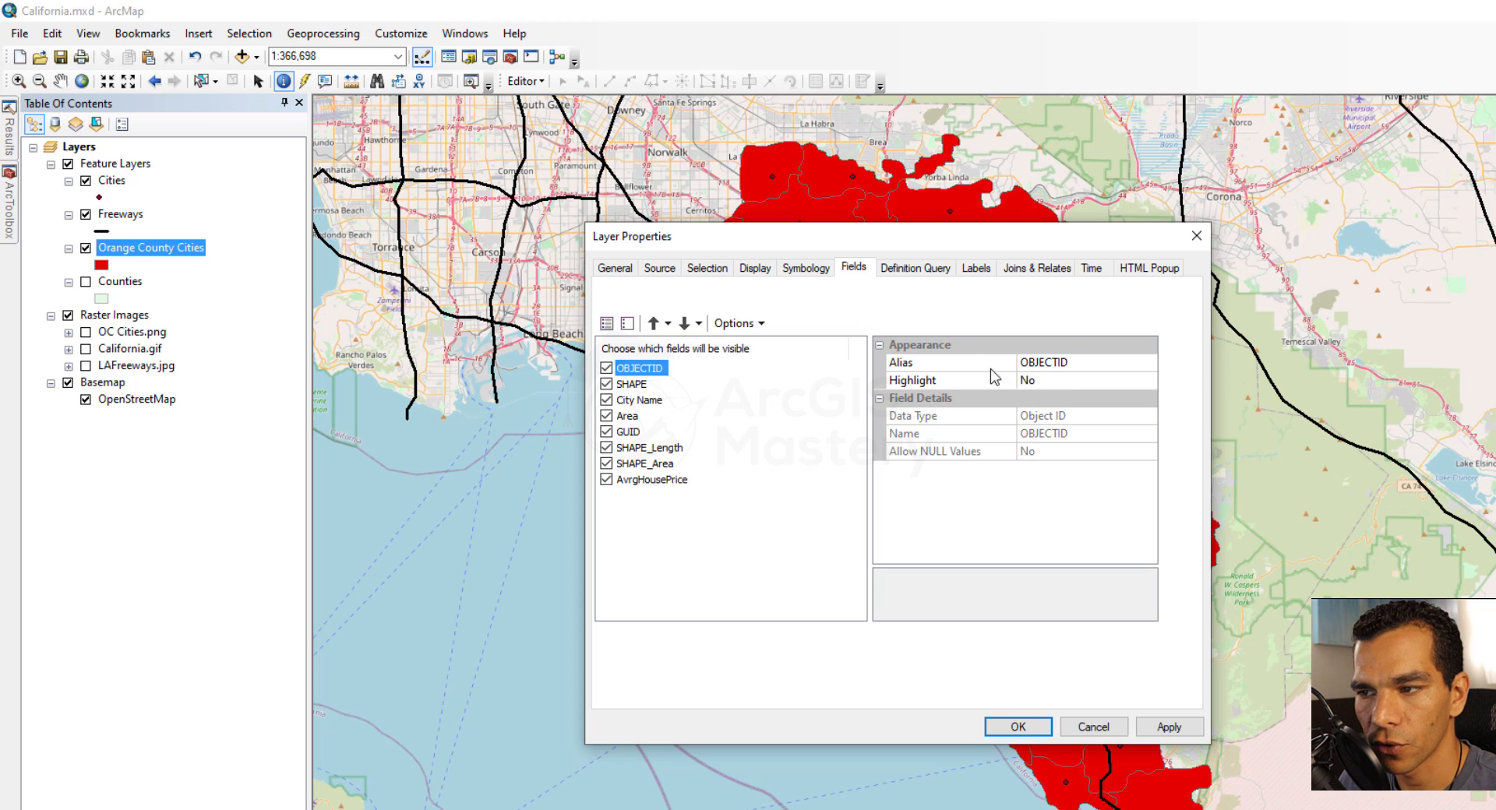
# - Build the definition query CityName = 'Costa Mesa' for the Orange County Cities layer and apply it to the map
pyautogui.click(918, 275)
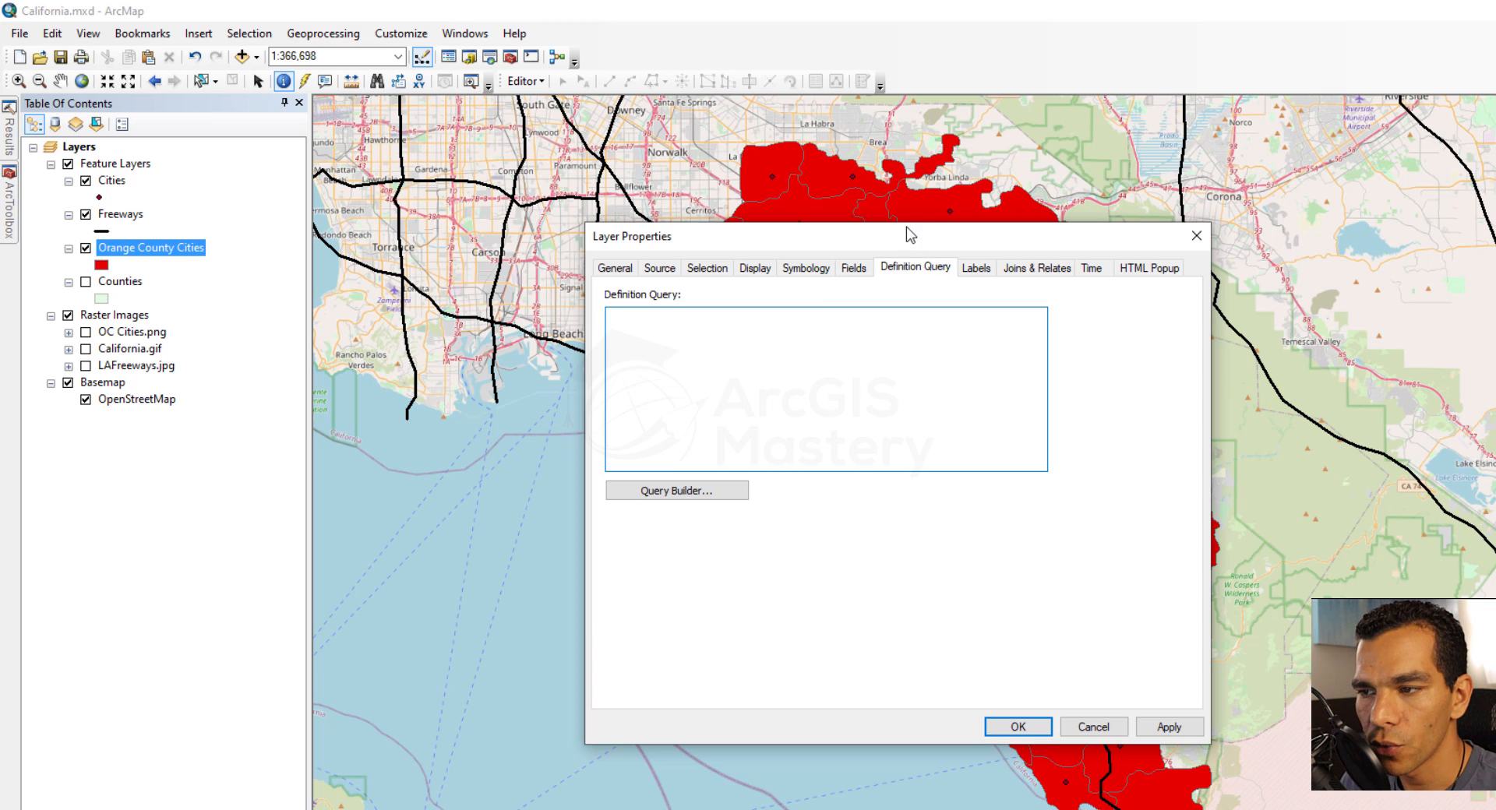
pyautogui.moveTo(911, 236); pyautogui.dragTo(378, 236)
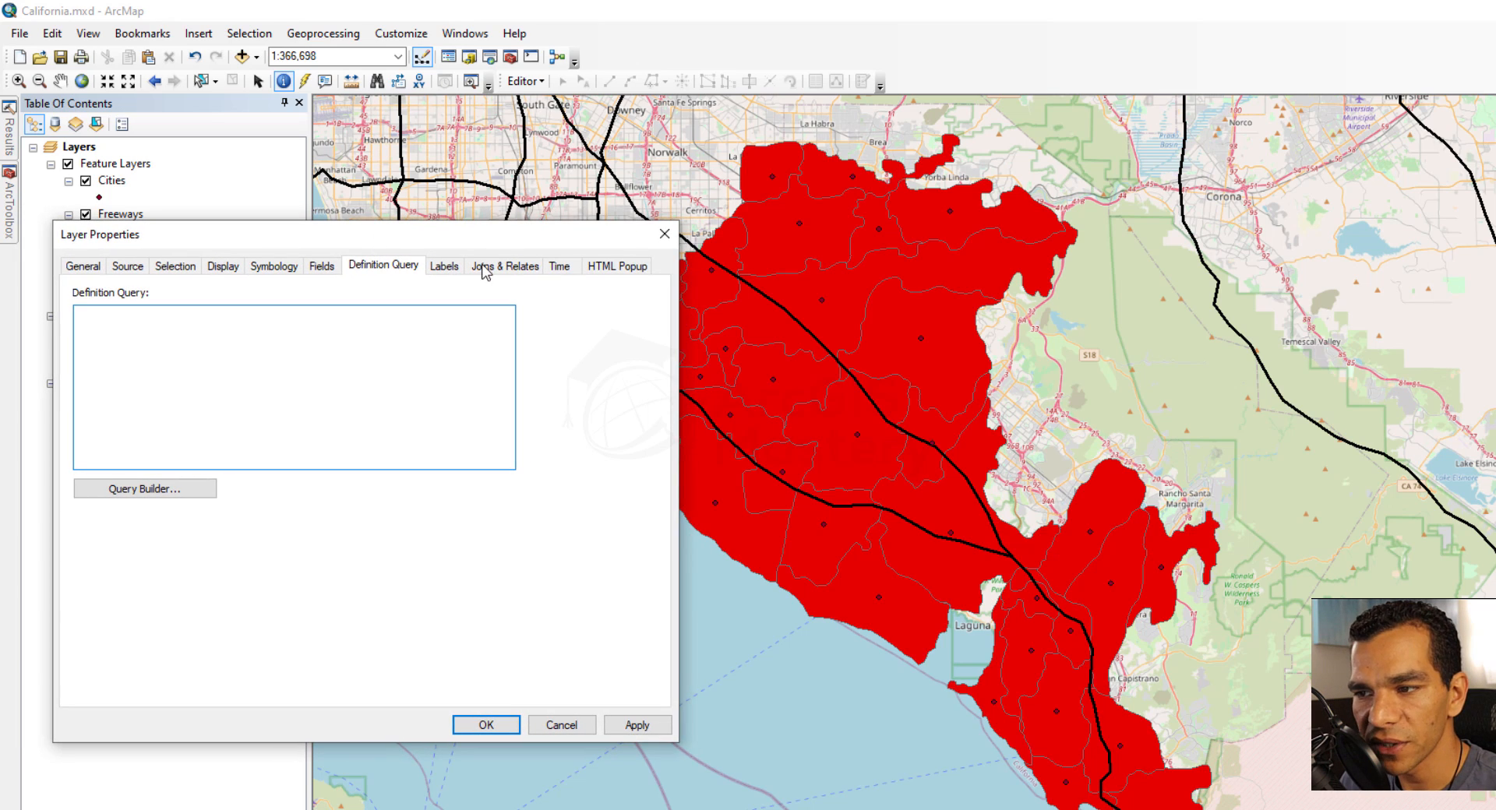
pyautogui.click(147, 493)
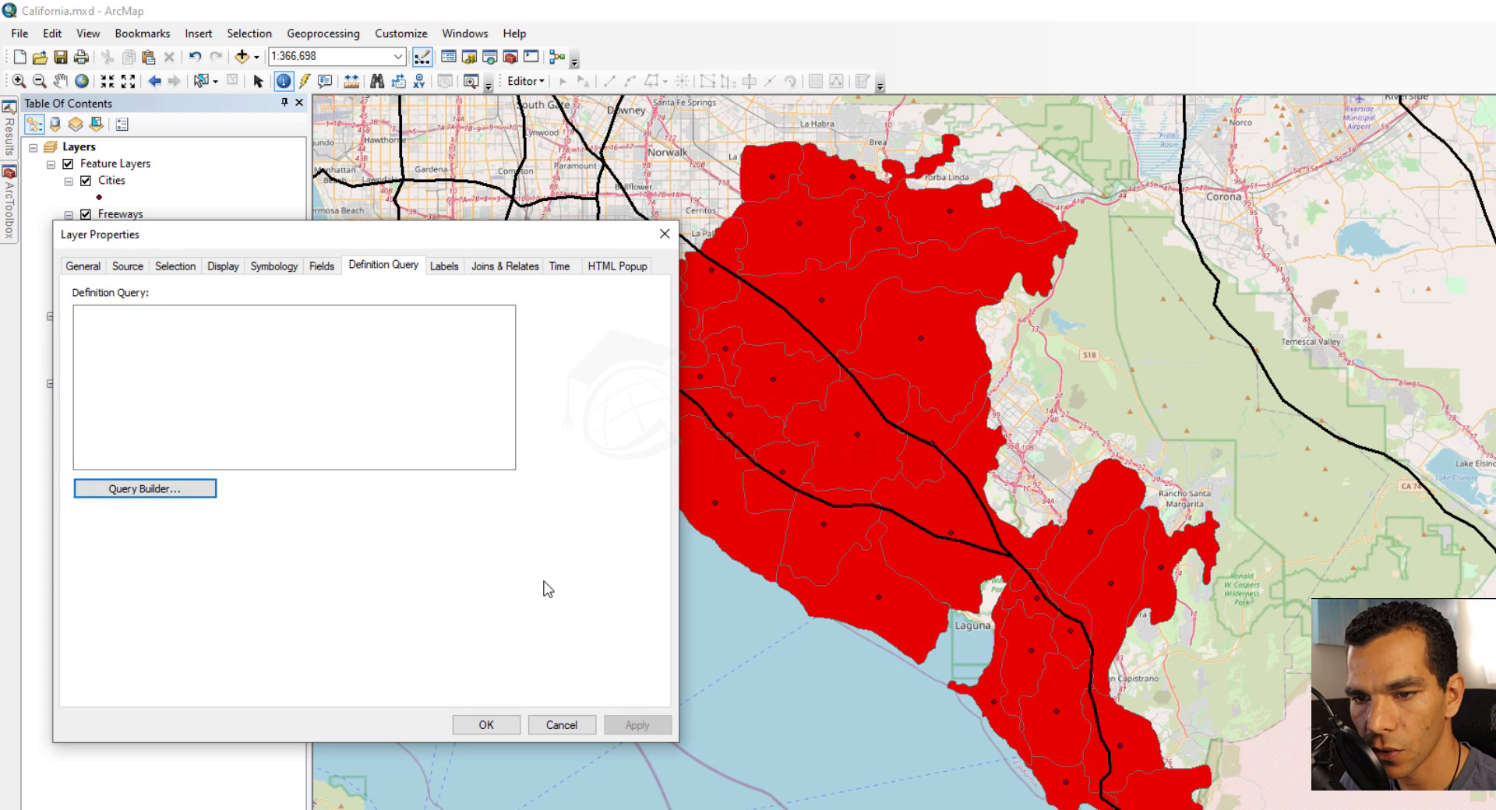
pyautogui.click(174, 488)
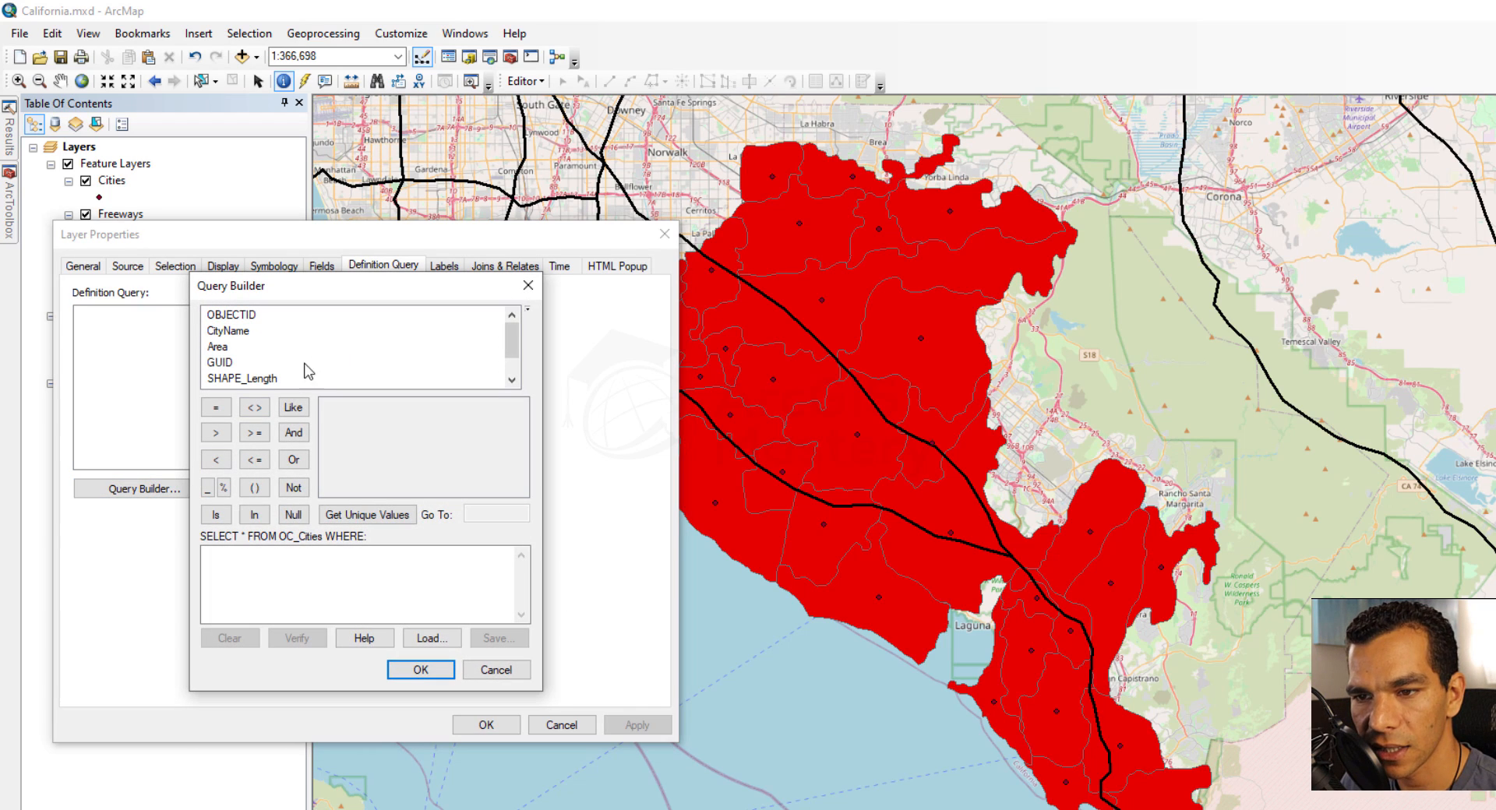
pyautogui.doubleClick(228, 331)
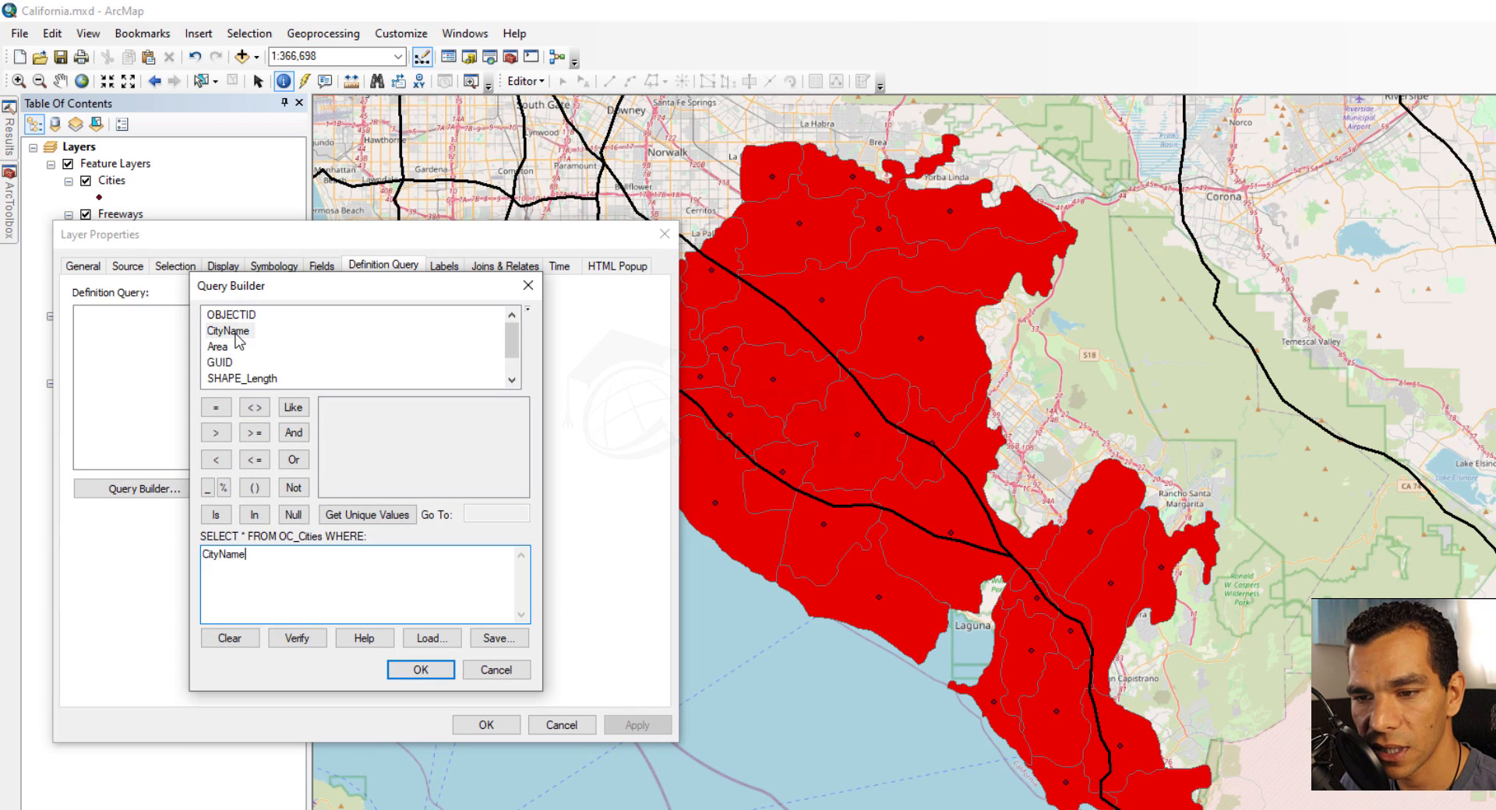
pyautogui.click(216, 407)
pyautogui.click(366, 514)
pyautogui.doubleClick(366, 427)
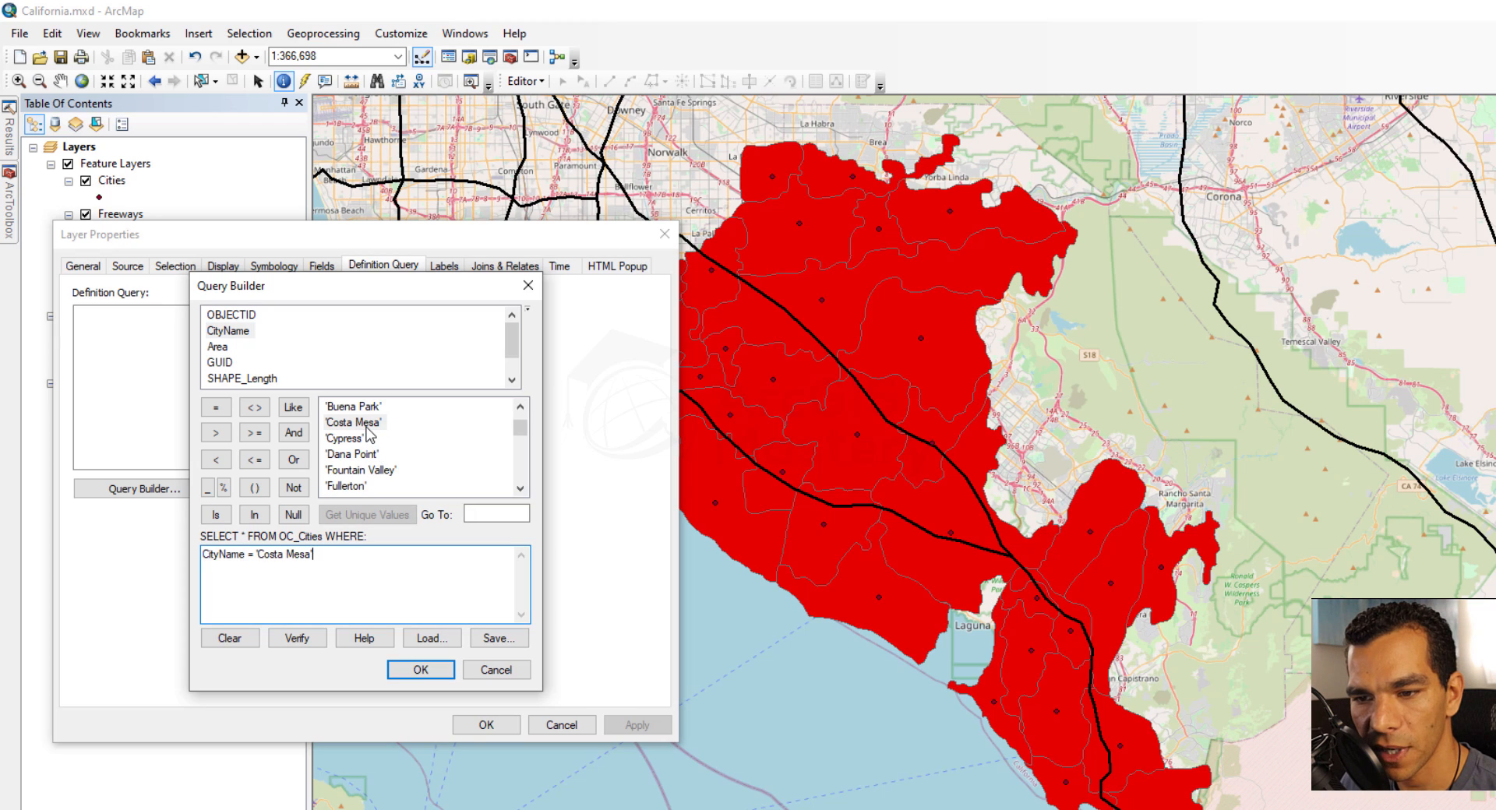
pyautogui.click(421, 670)
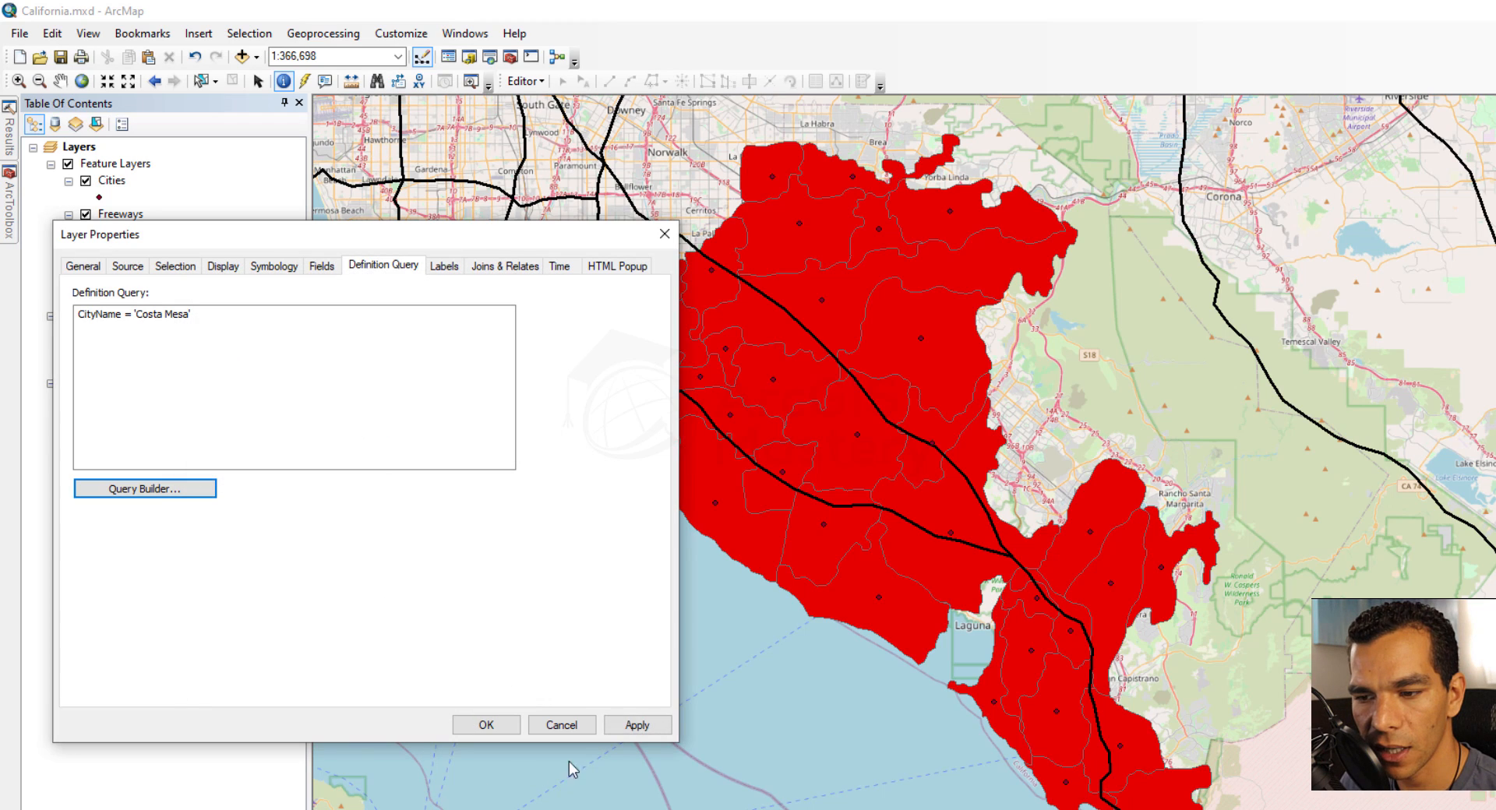
pyautogui.click(637, 726)
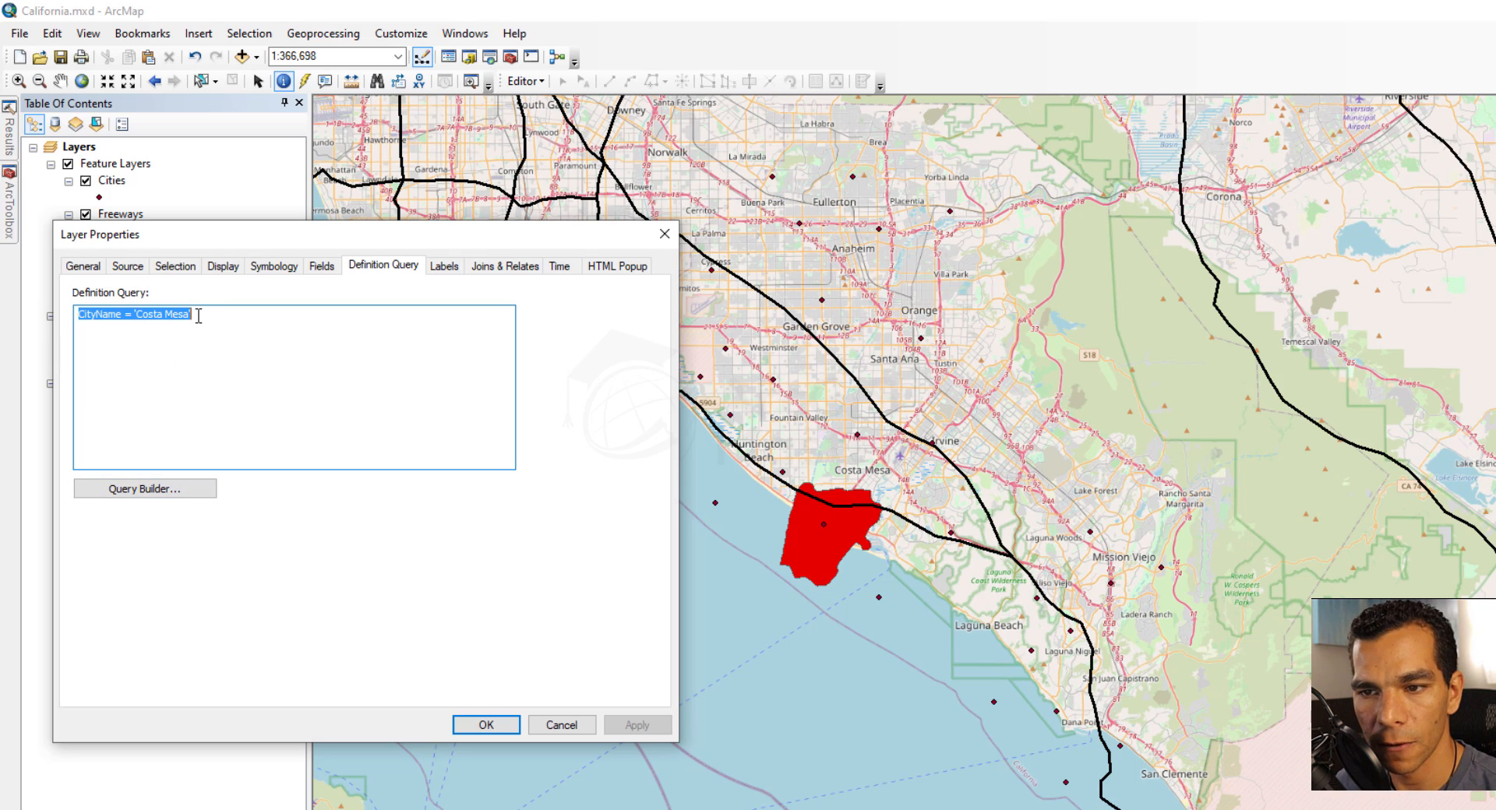
# - Clear the definition query of the Orange County Cities layer and apply the layer properties
pyautogui.moveTo(198, 315); pyautogui.dragTo(7, 316)
pyautogui.press('Delete')
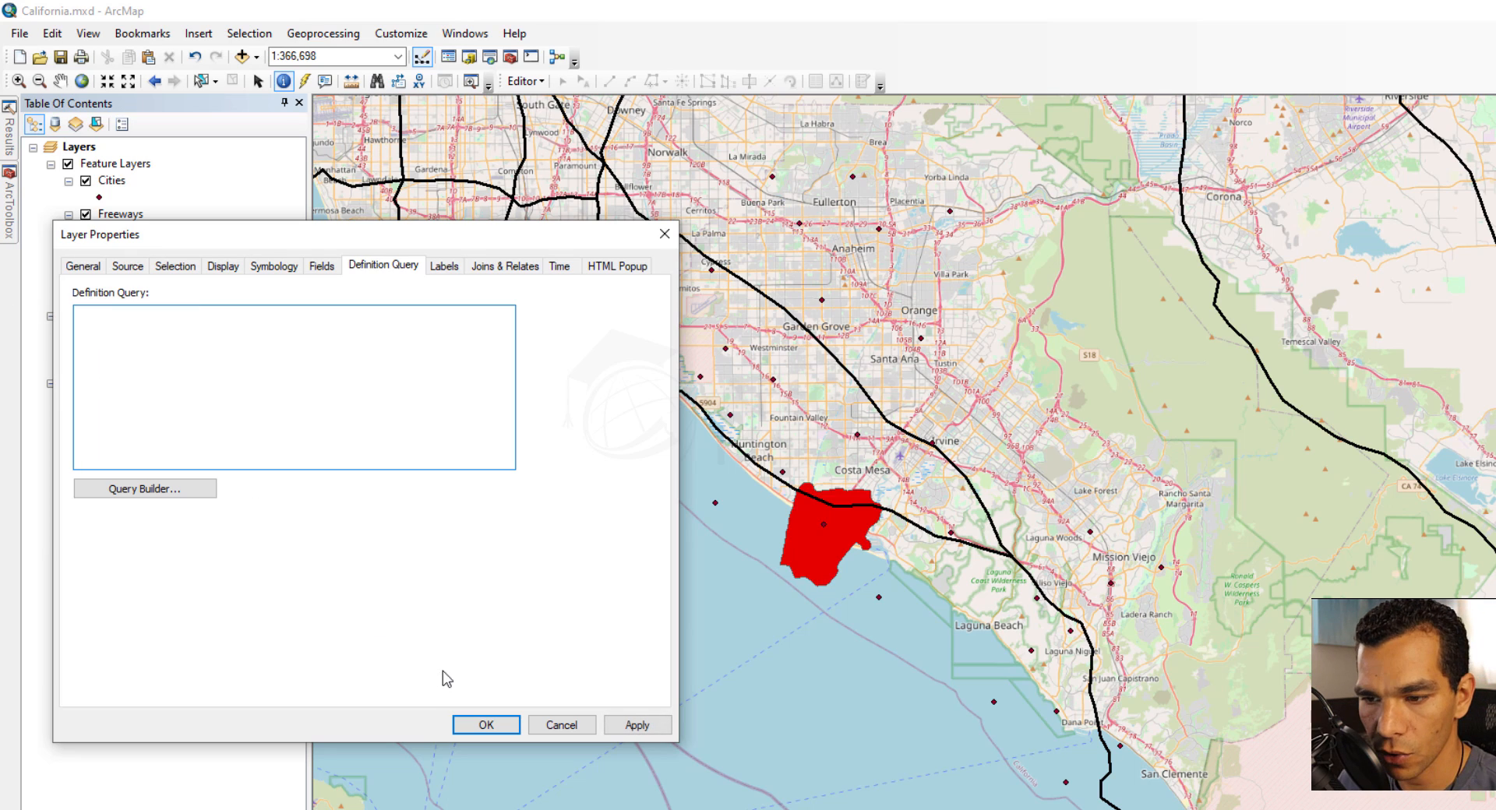
pyautogui.click(639, 725)
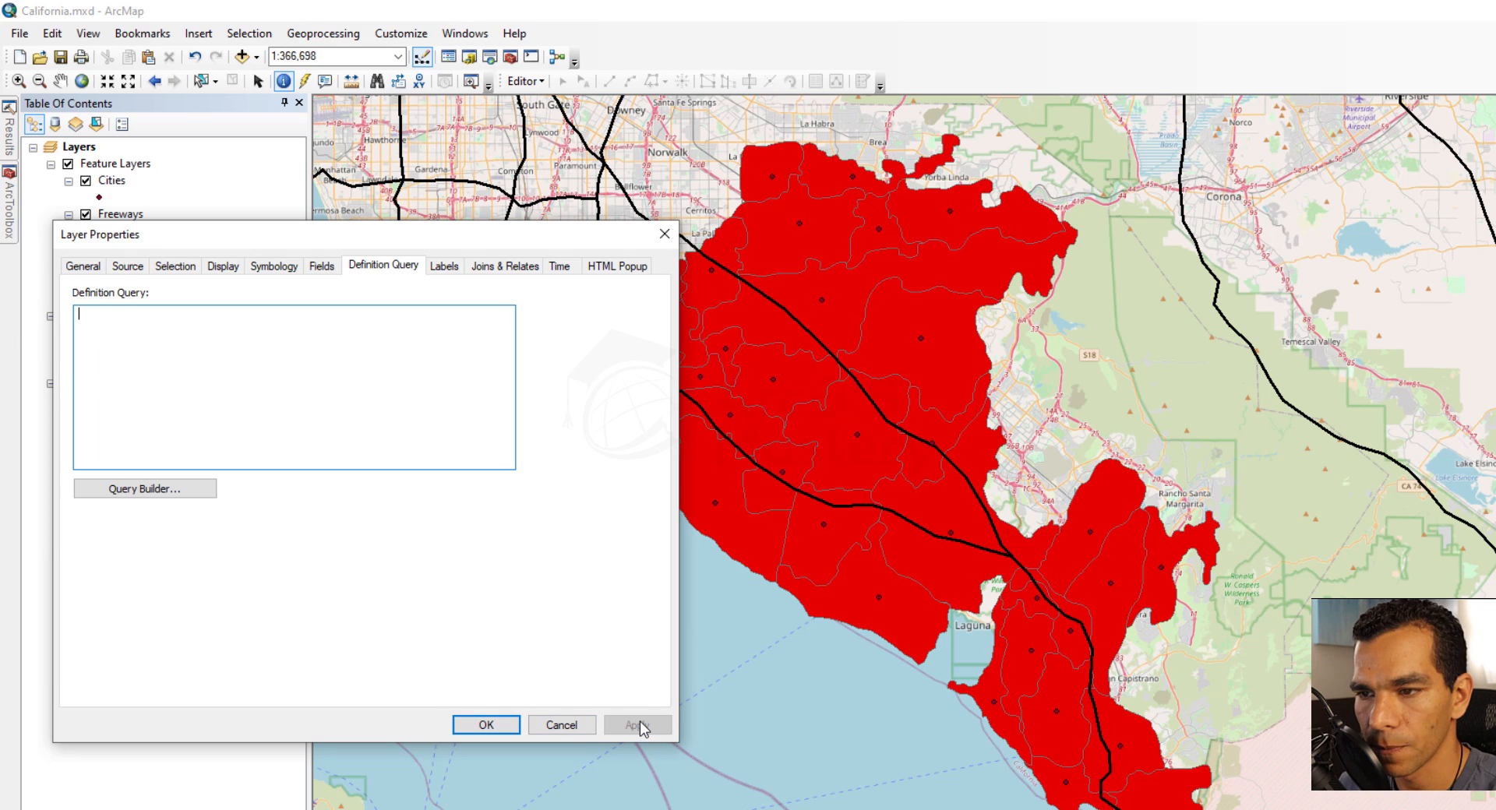
# - Review the label settings of the Orange County Cities layer and turn on its feature labels
pyautogui.click(450, 319)
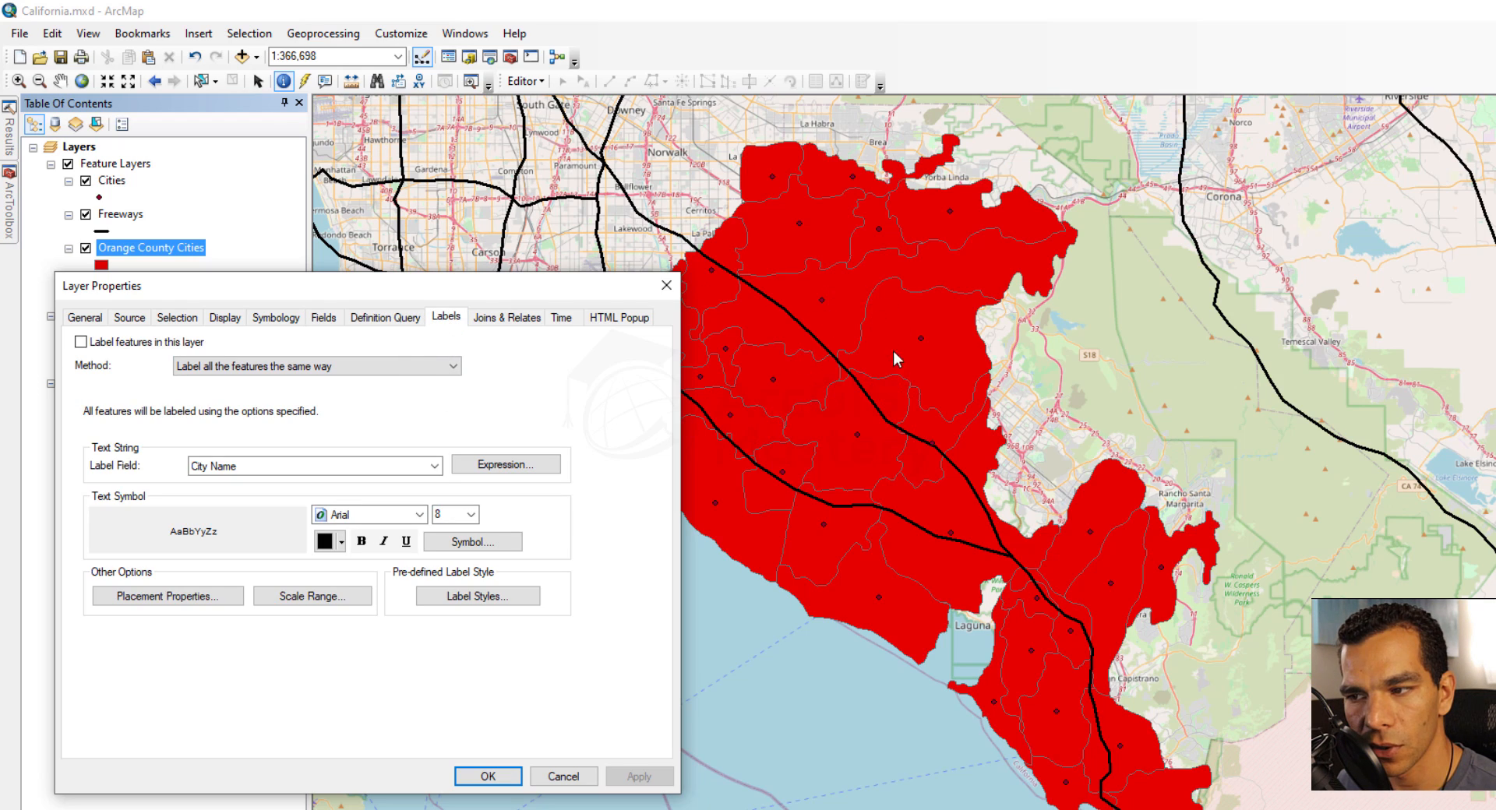
pyautogui.click(664, 286)
pyautogui.rightClick(146, 249)
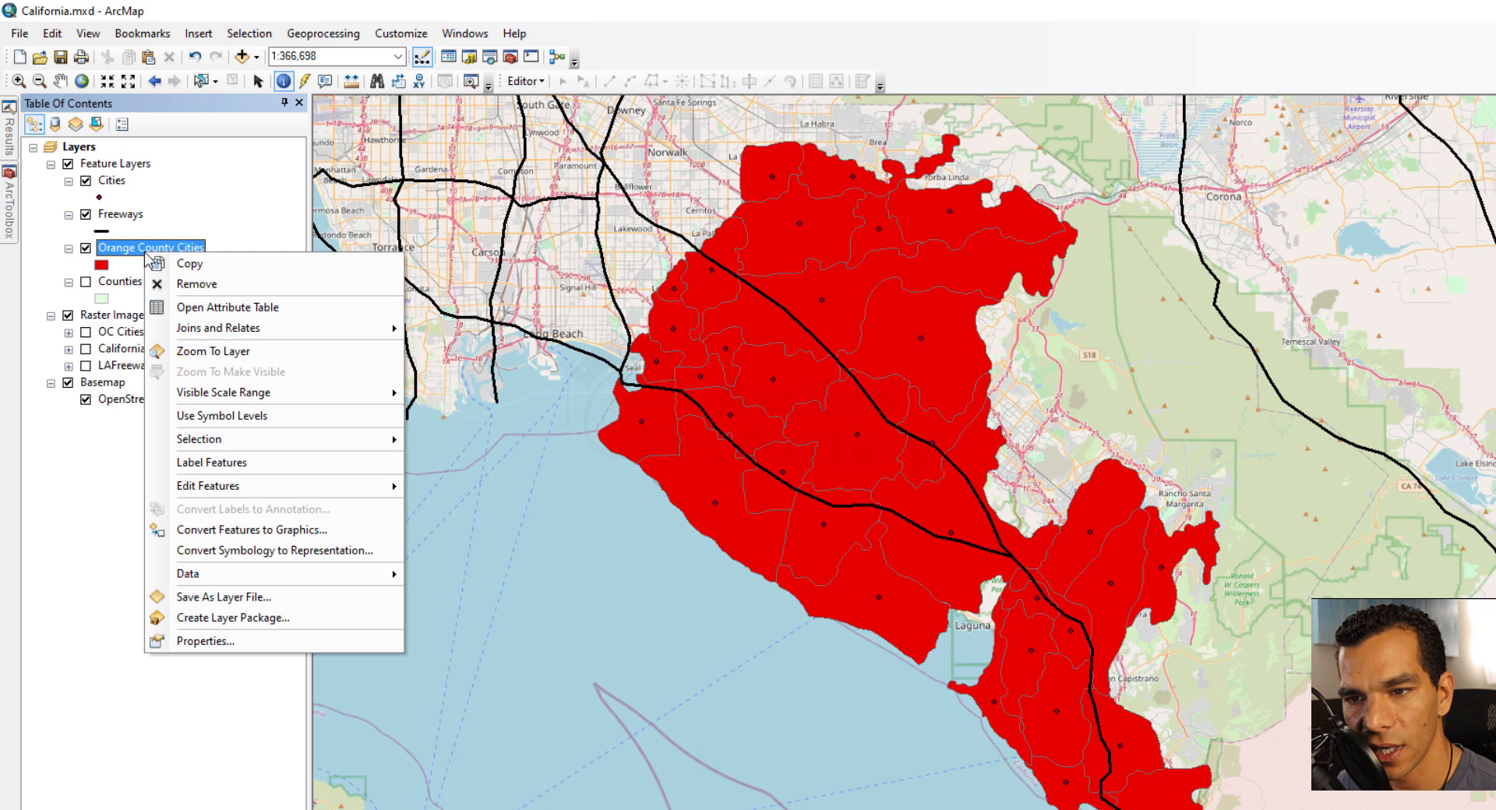
pyautogui.click(218, 466)
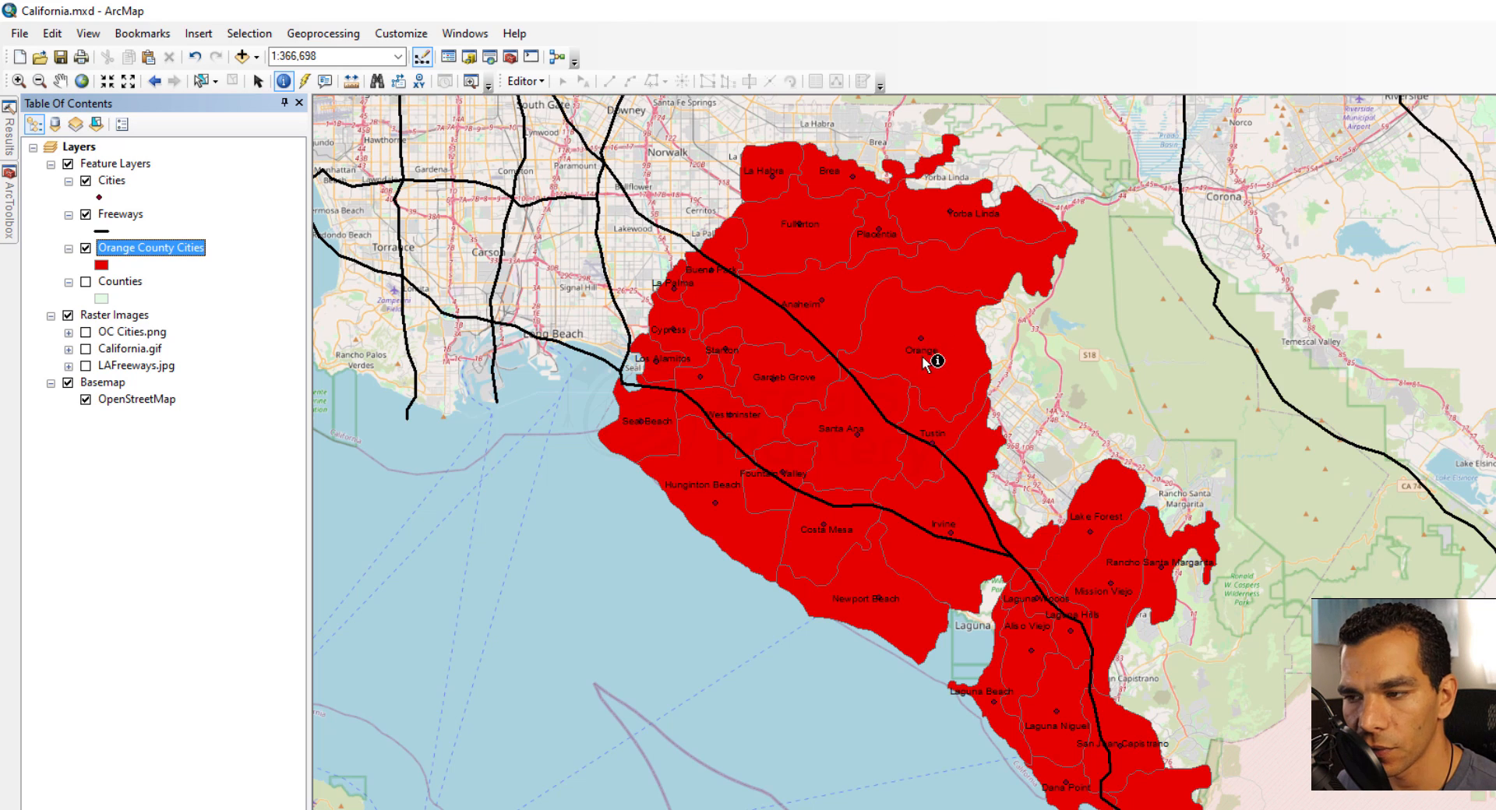
# - Review the Labels and Joins & Relates settings of the Orange County Cities layer, then close its properties
pyautogui.rightClick(178, 260)
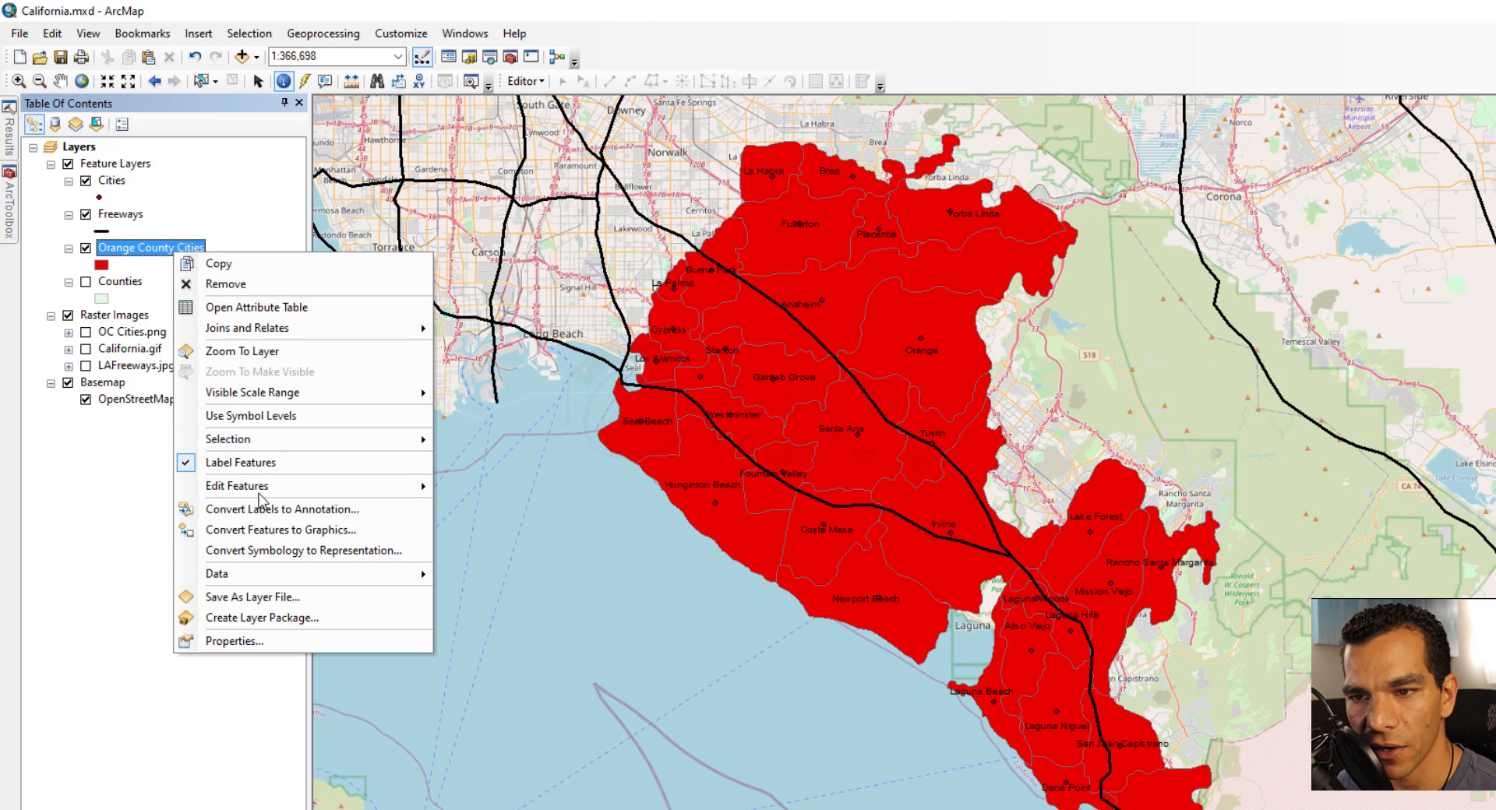
pyautogui.click(268, 636)
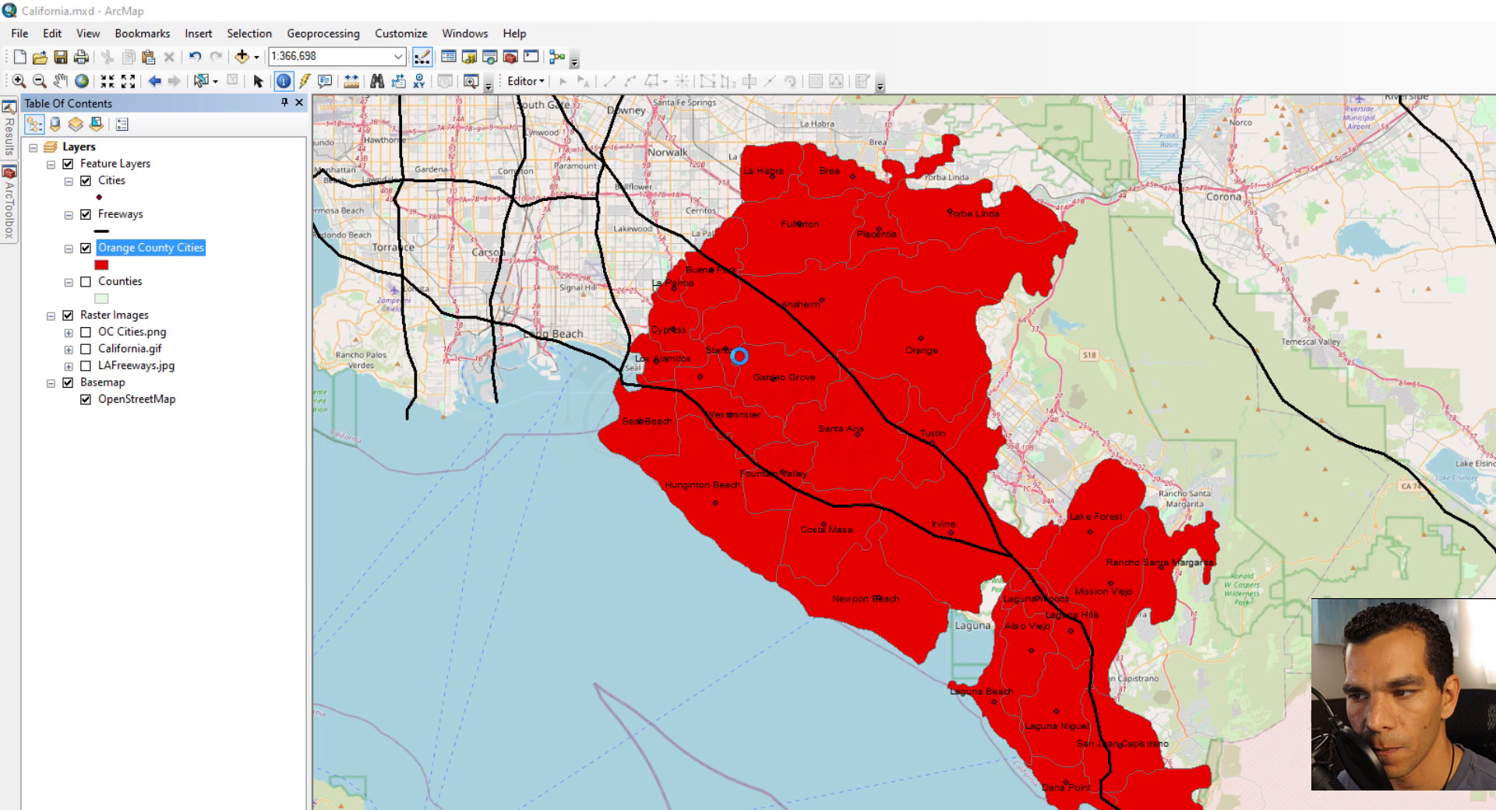
pyautogui.moveTo(873, 237); pyautogui.dragTo(325, 215)
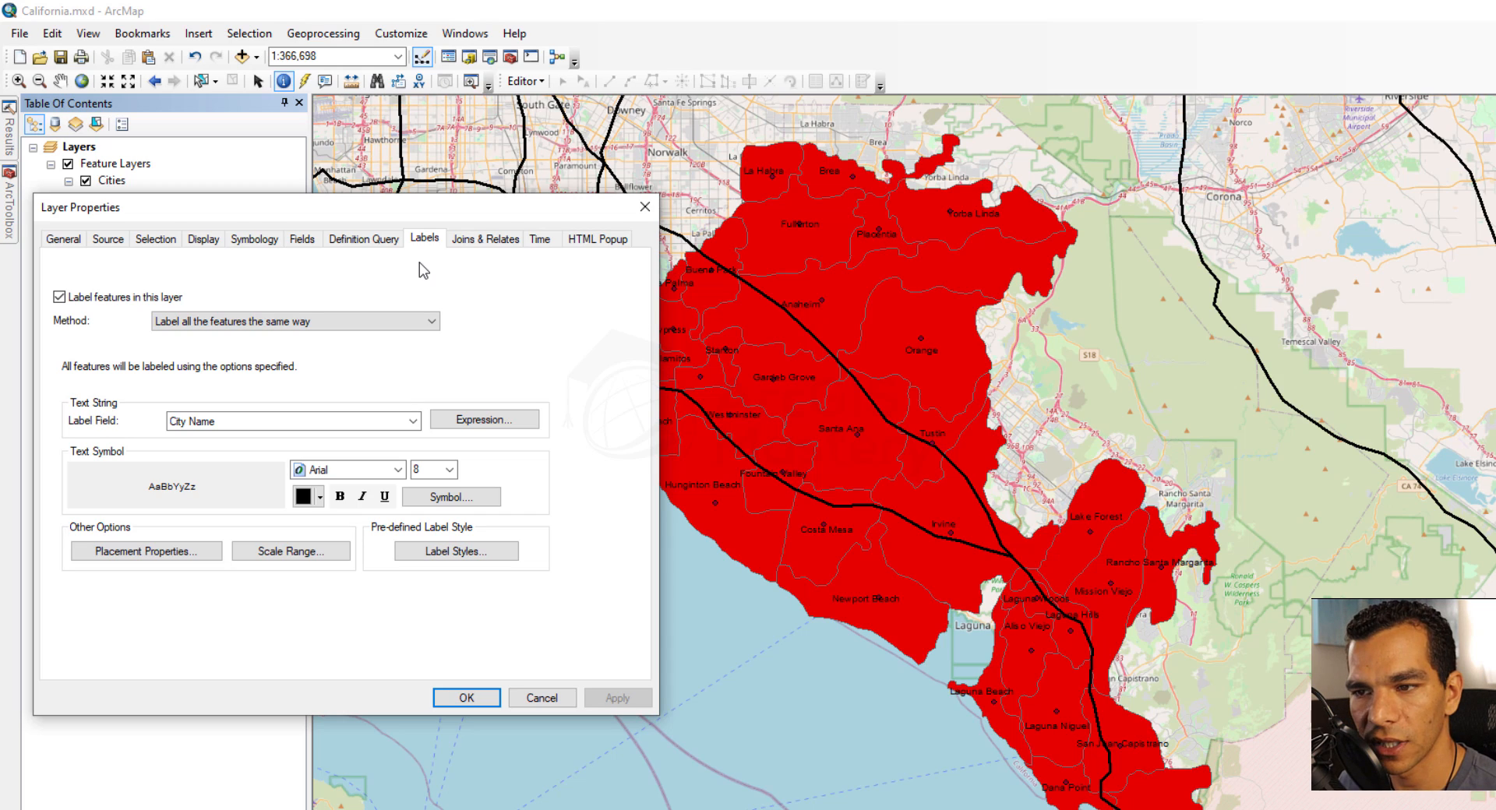
pyautogui.click(475, 240)
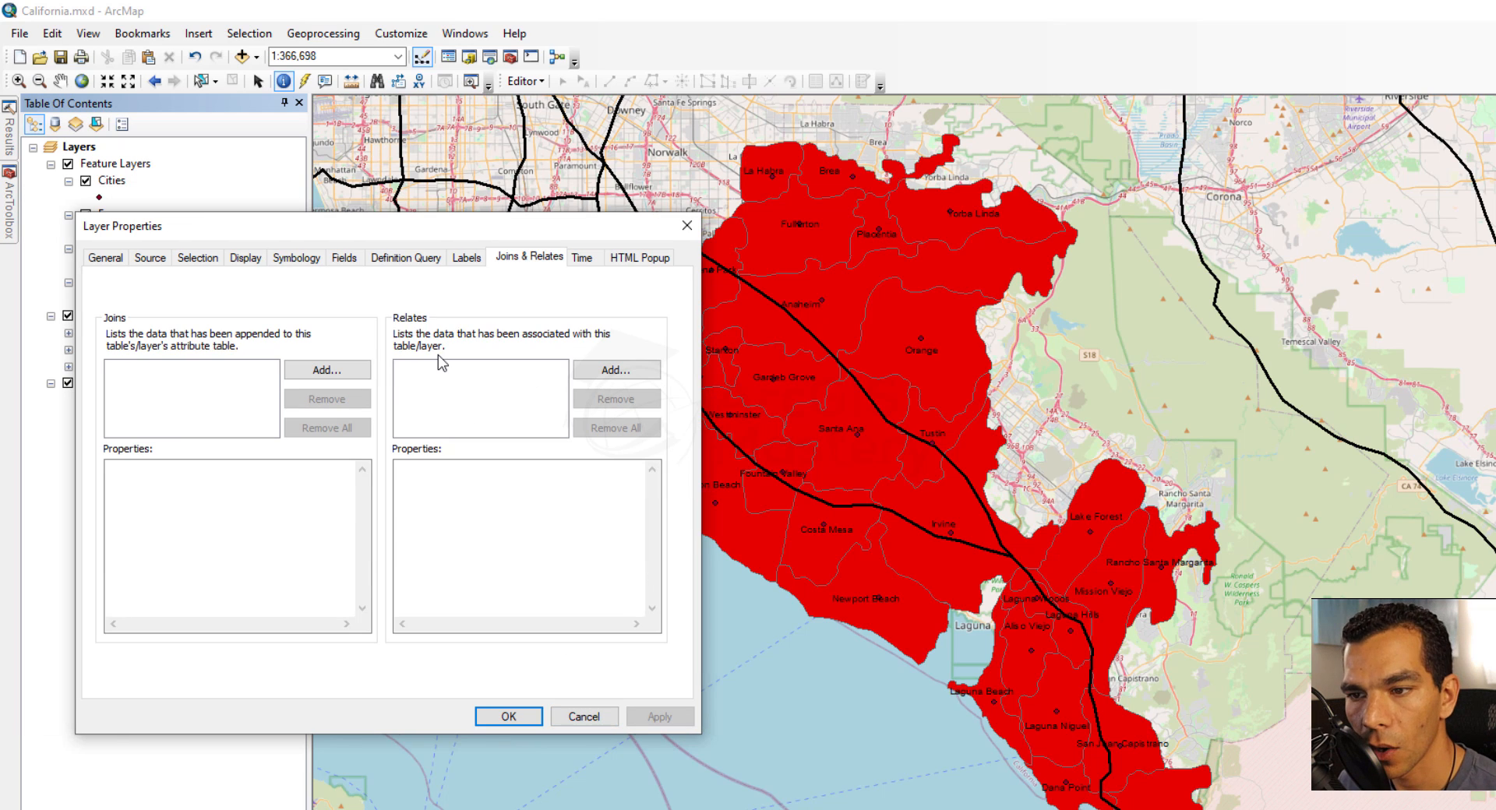
pyautogui.click(687, 225)
# - Review the Time and HTML Popup settings of the Orange County Cities layer without changing them
pyautogui.click(151, 248)
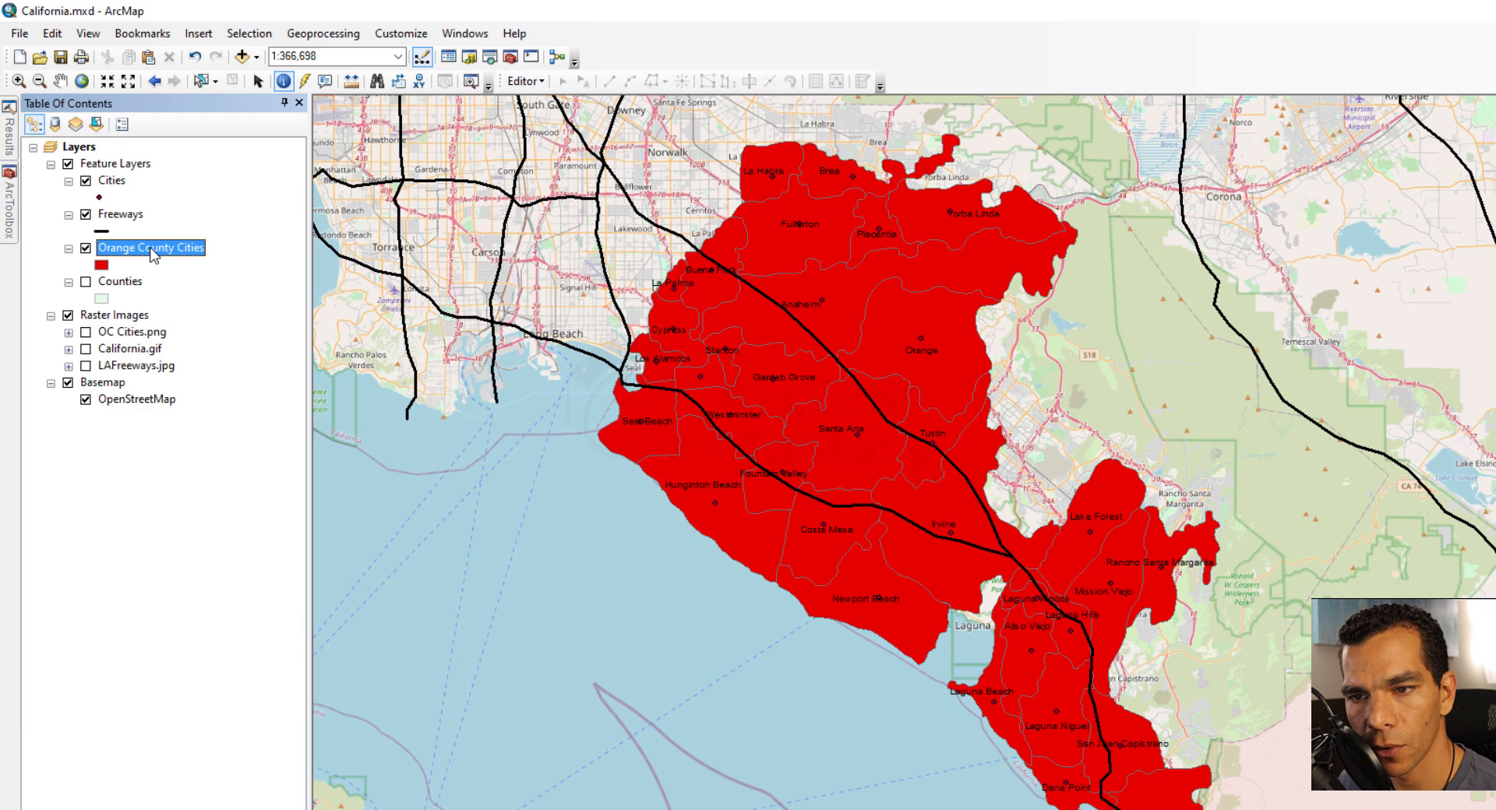
pyautogui.rightClick(148, 246)
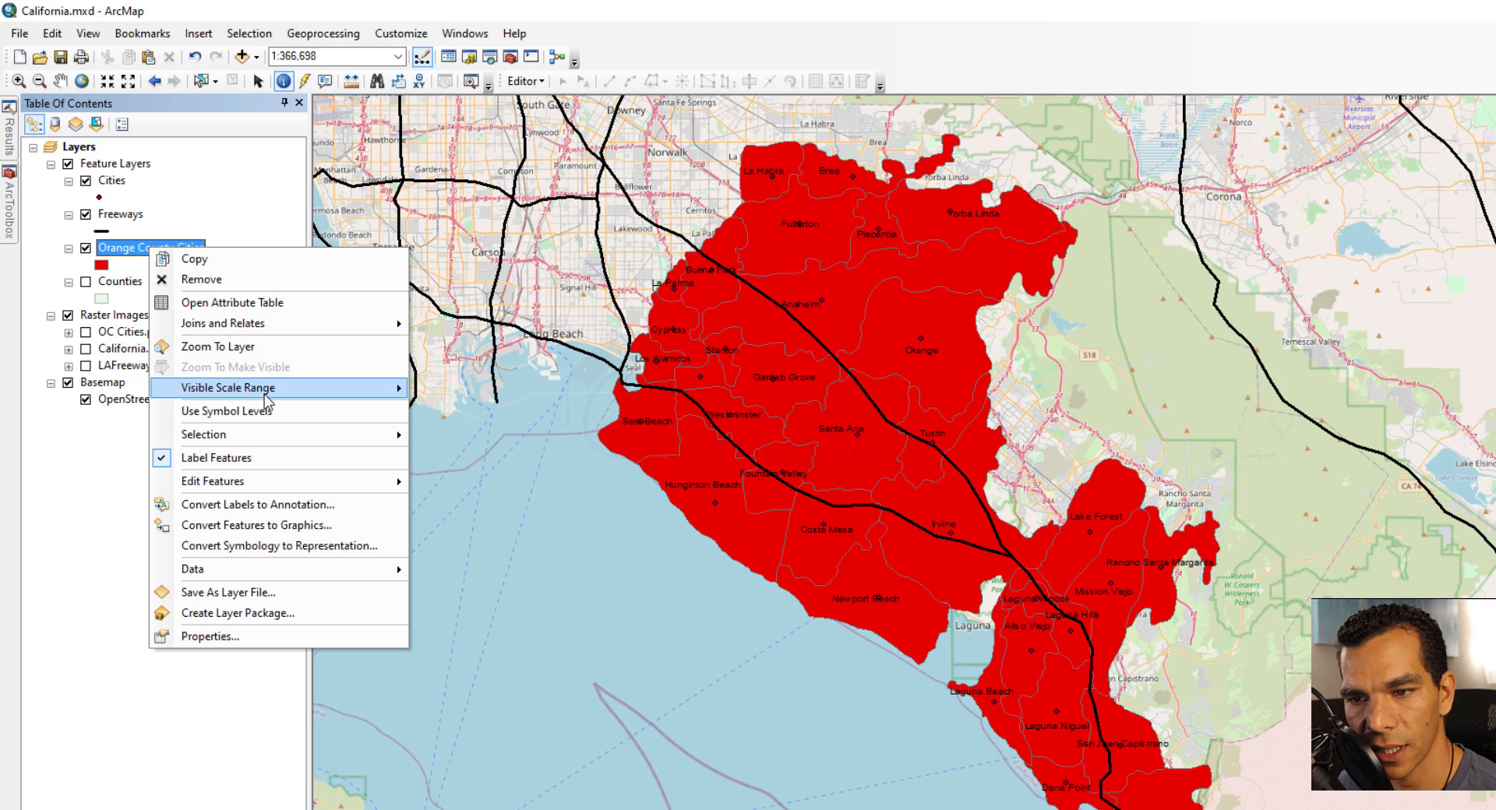
pyautogui.doubleClick(116, 250)
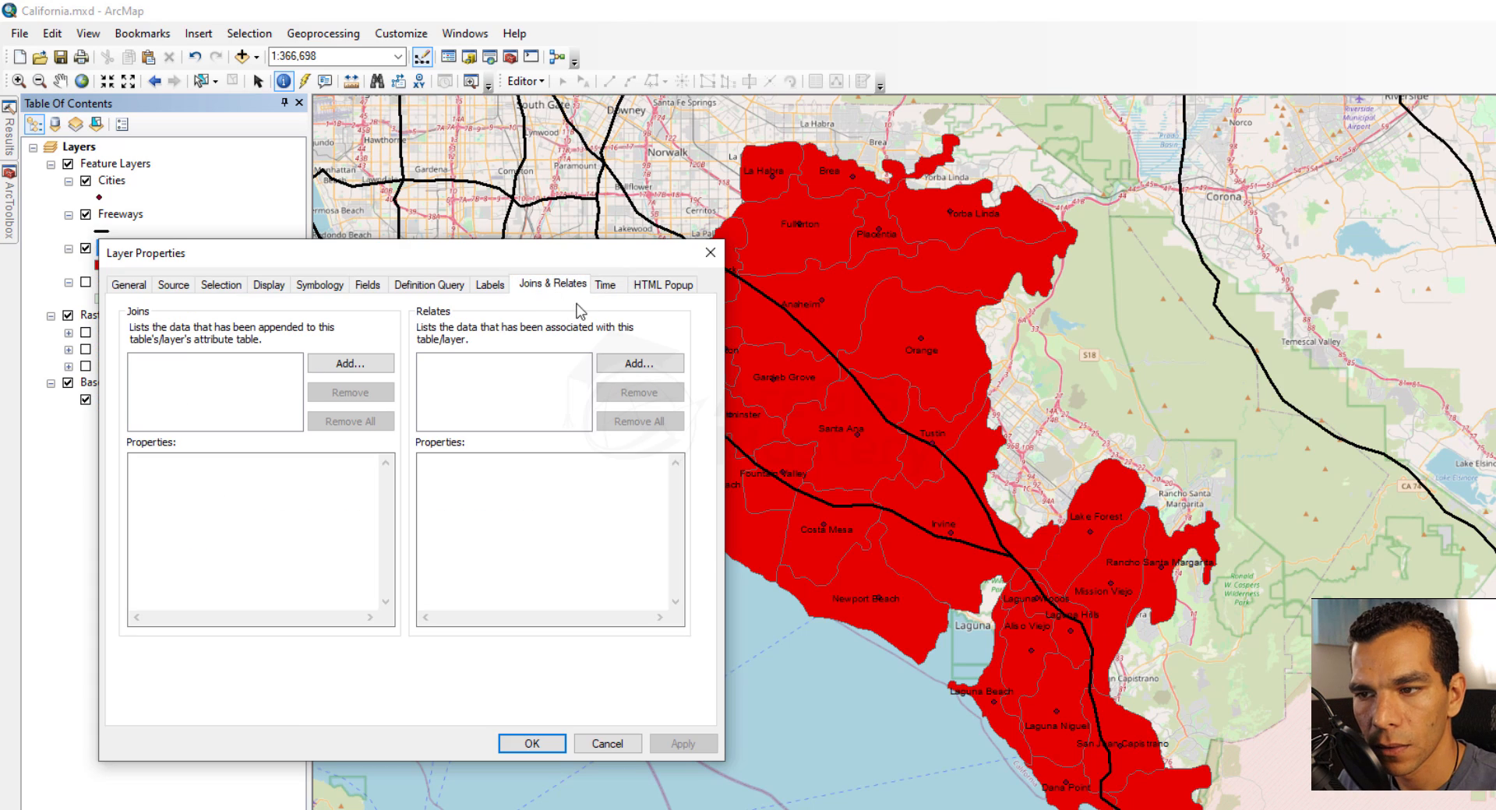
pyautogui.click(606, 285)
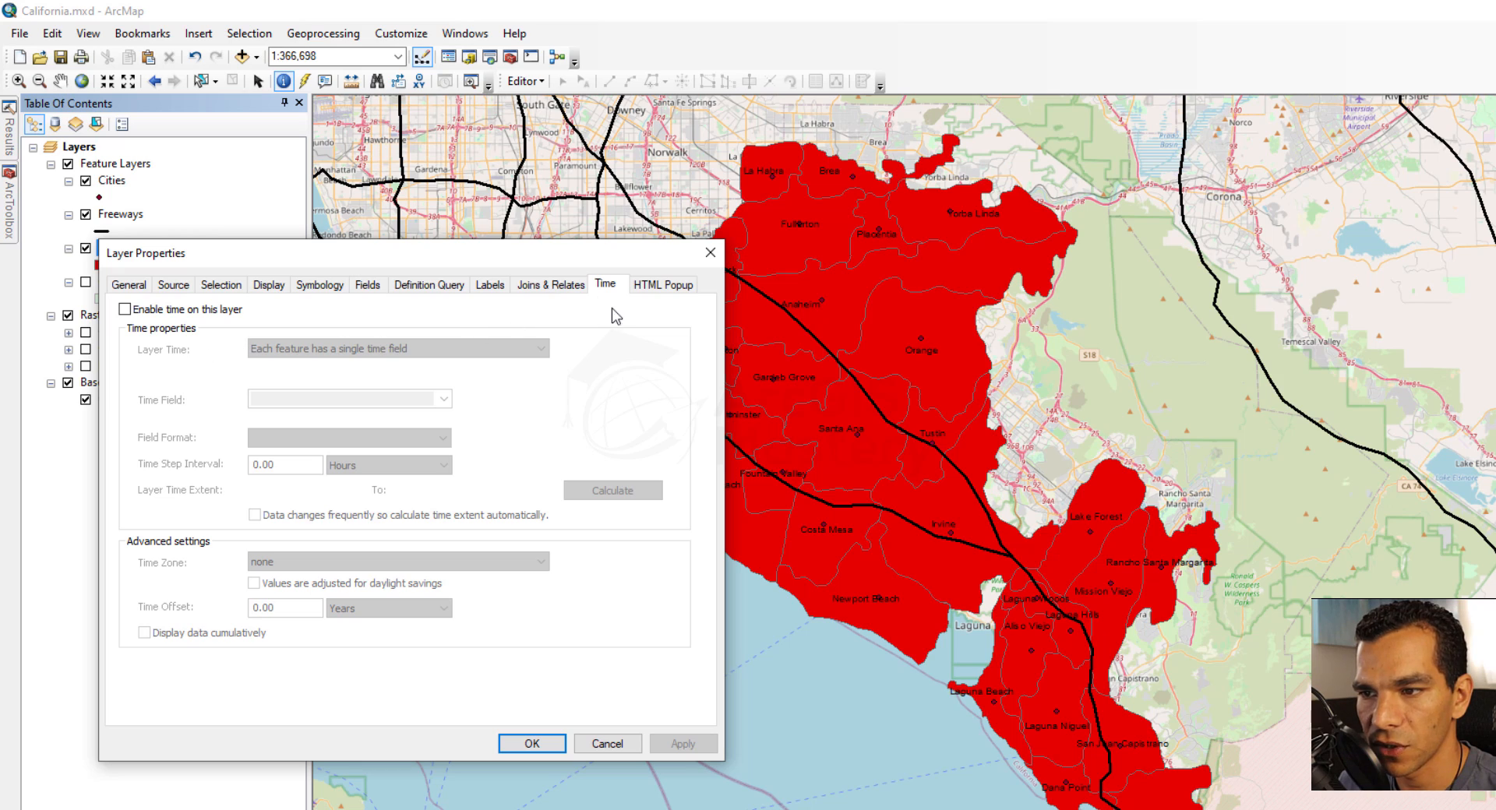
pyautogui.click(661, 286)
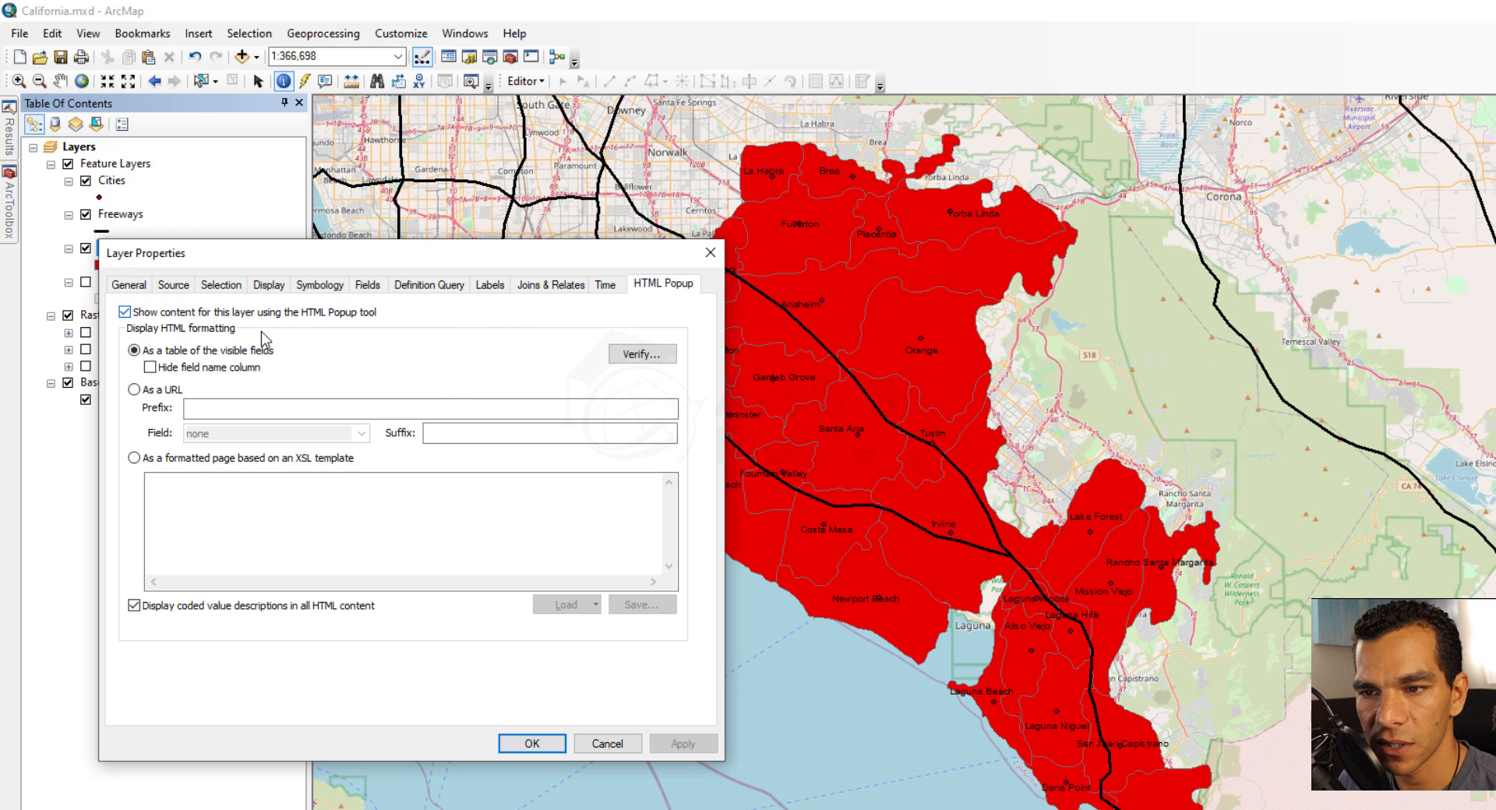
pyautogui.click(608, 744)
# - View the HTML popup of the Santa Ana polygon in an enlarged window and recheck the layer's HTML Popup settings
pyautogui.click(325, 81)
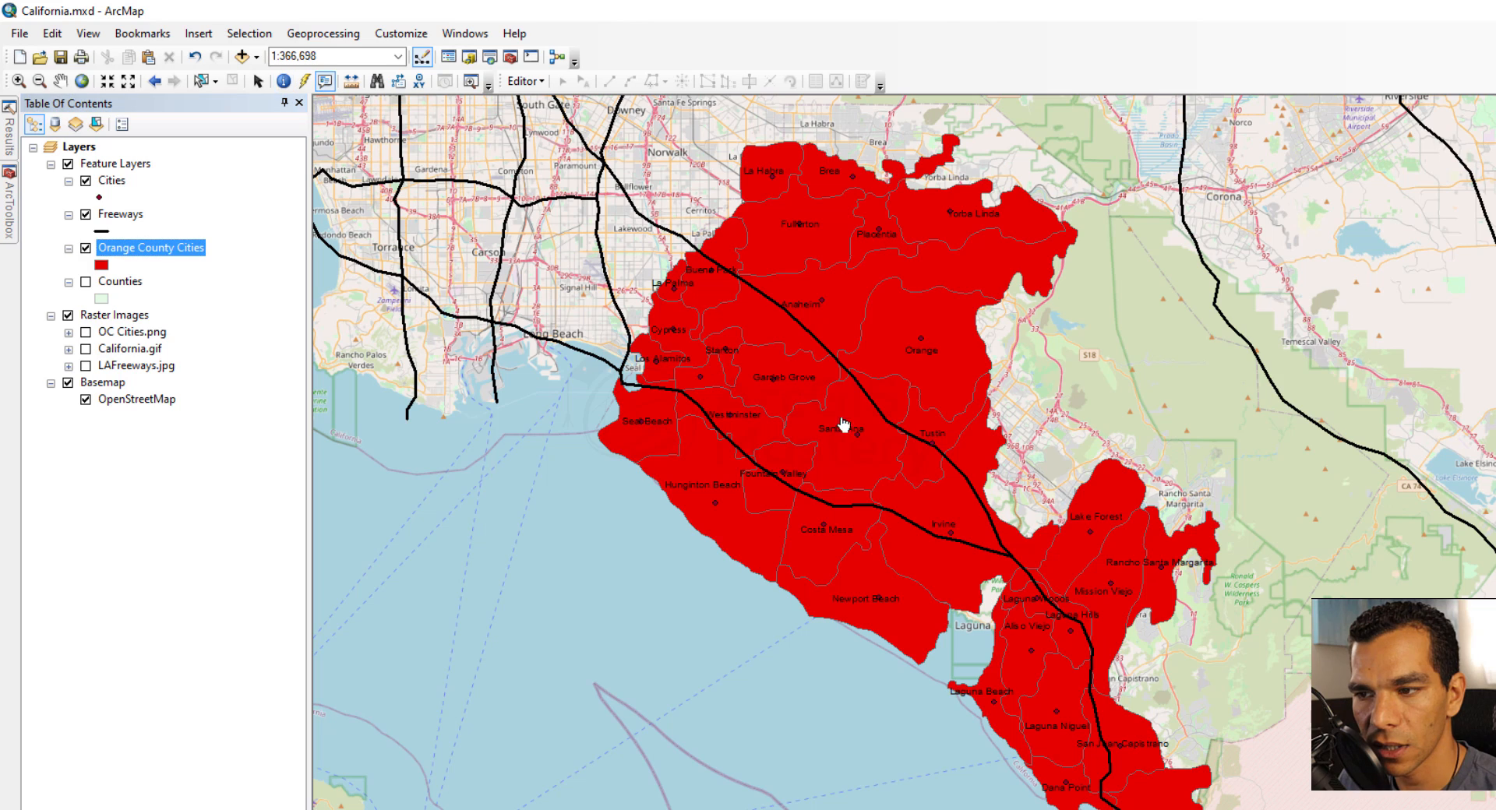
pyautogui.click(847, 413)
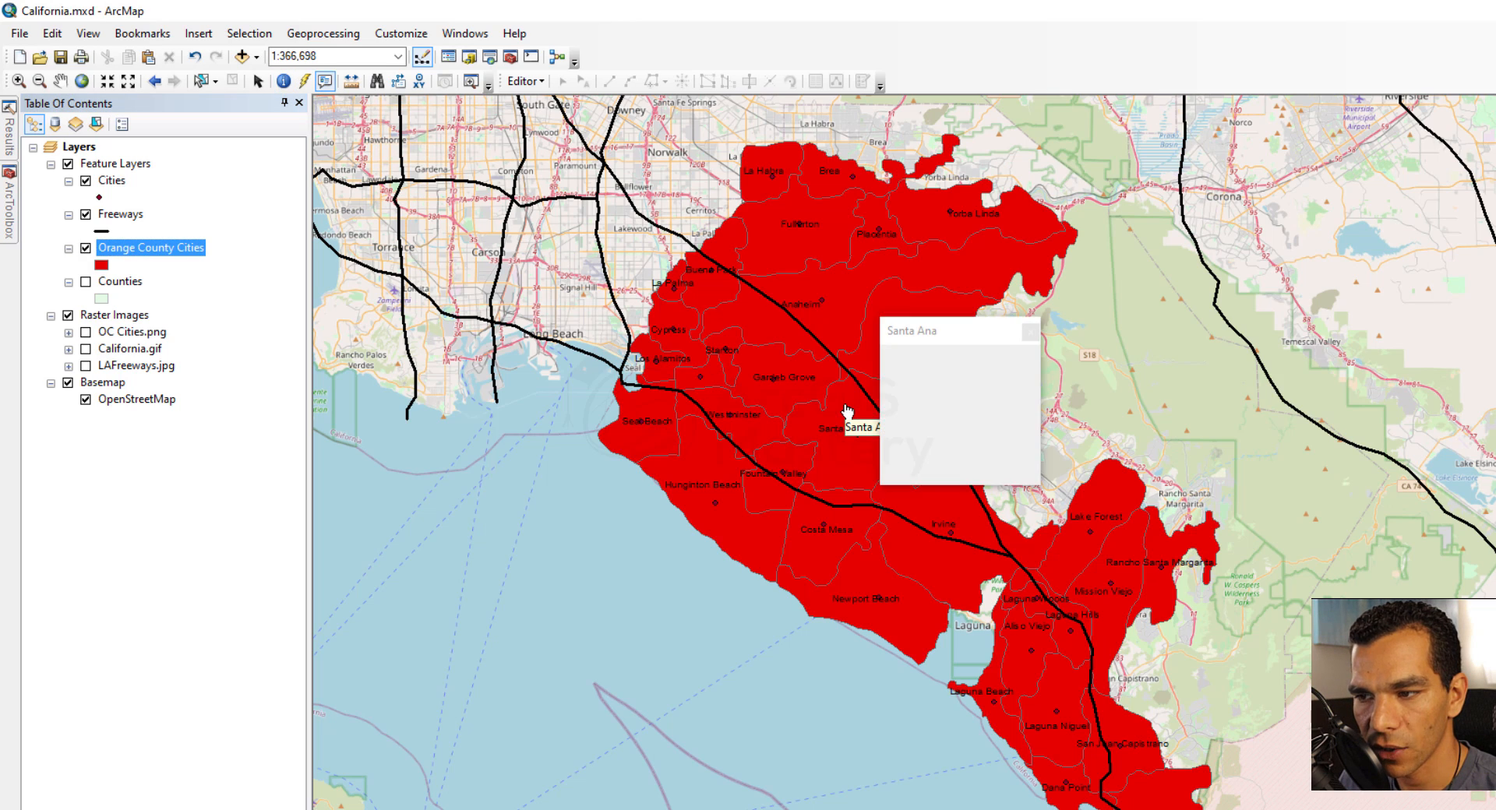
pyautogui.moveTo(1040, 488); pyautogui.dragTo(1322, 686)
pyautogui.rightClick(172, 250)
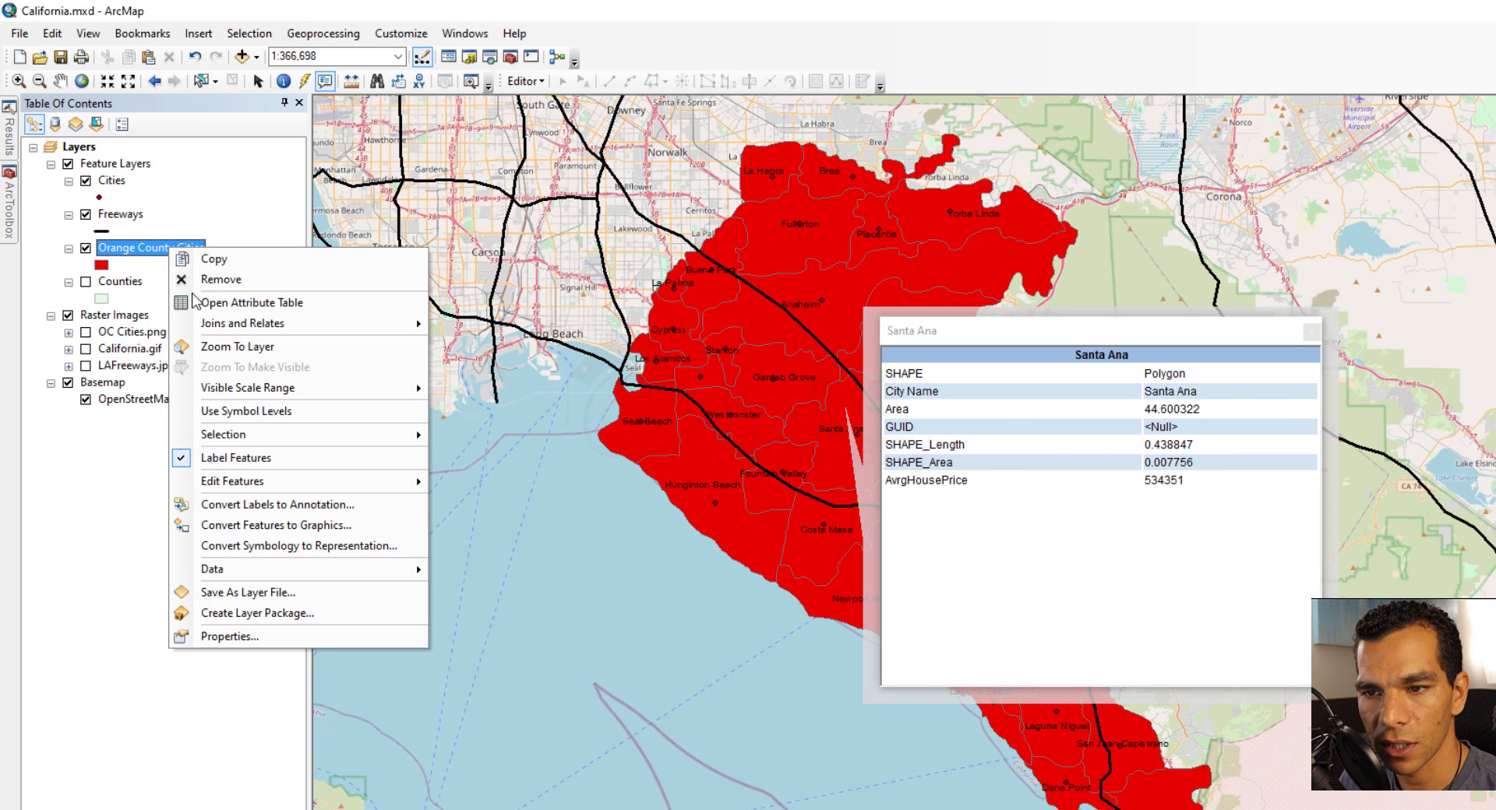
pyautogui.click(301, 635)
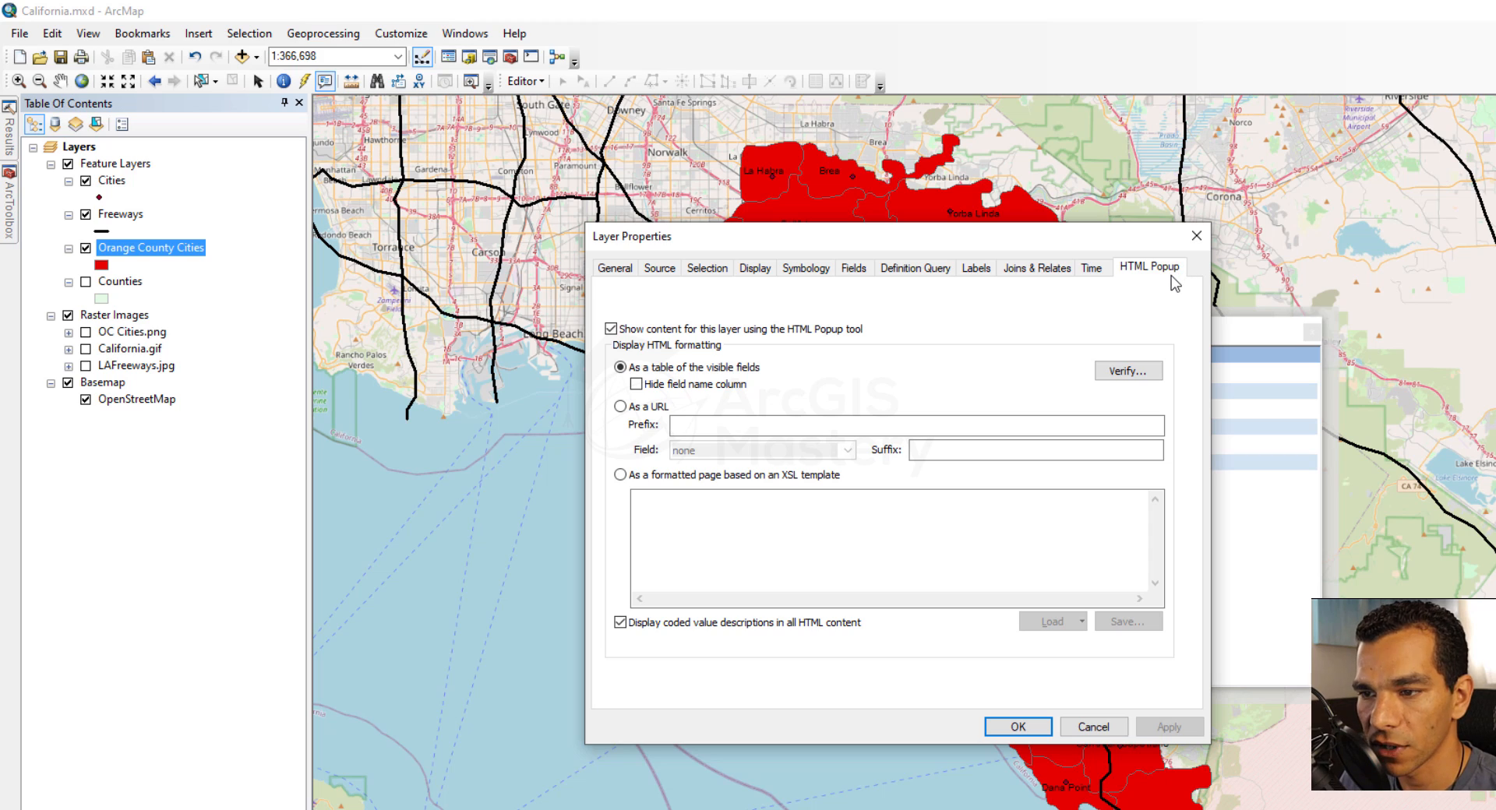
pyautogui.click(1197, 236)
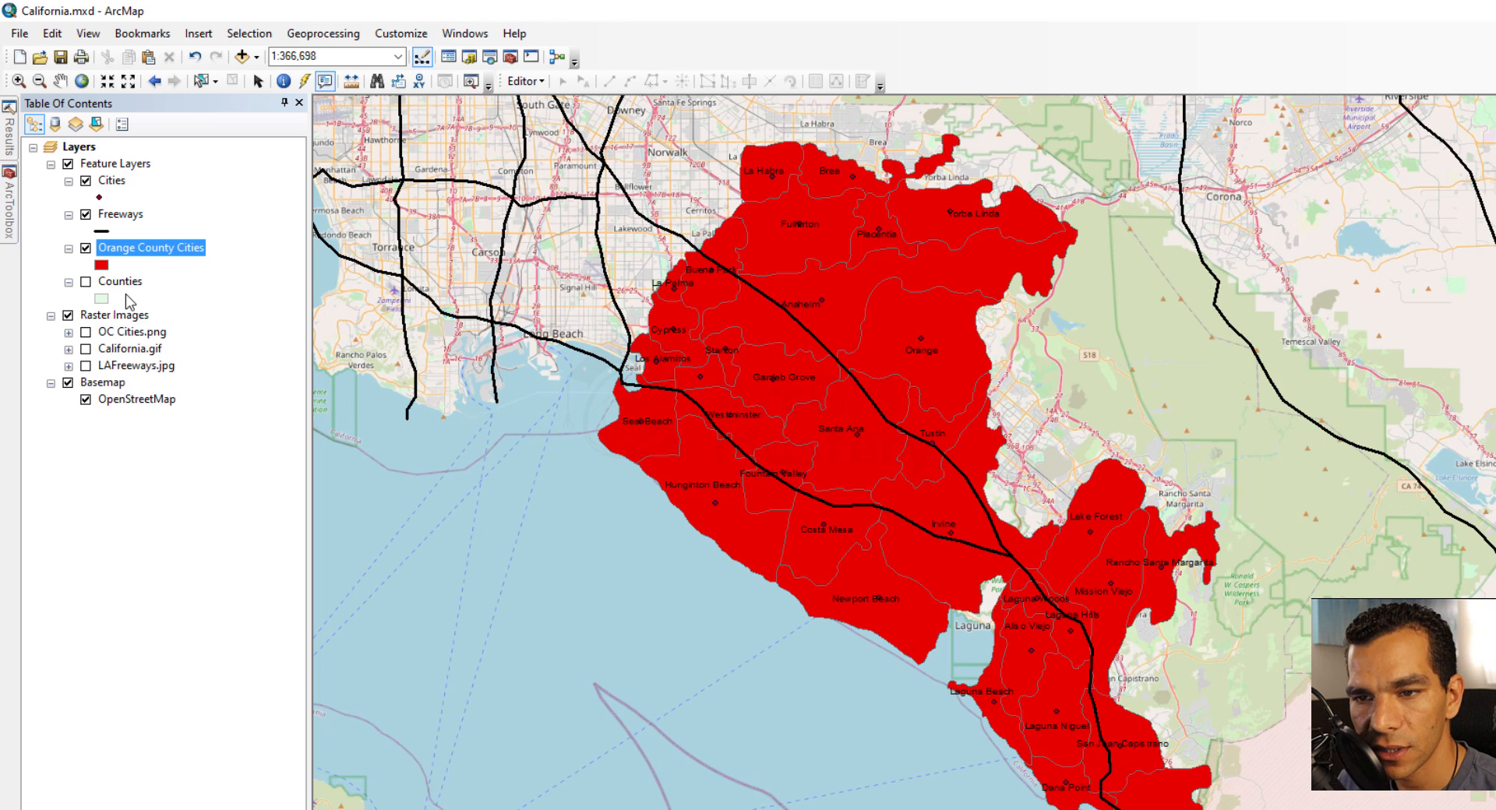
# - Examine the general settings, raster information and data source folder of the OC Cities.png raster layer
pyautogui.rightClick(128, 335)
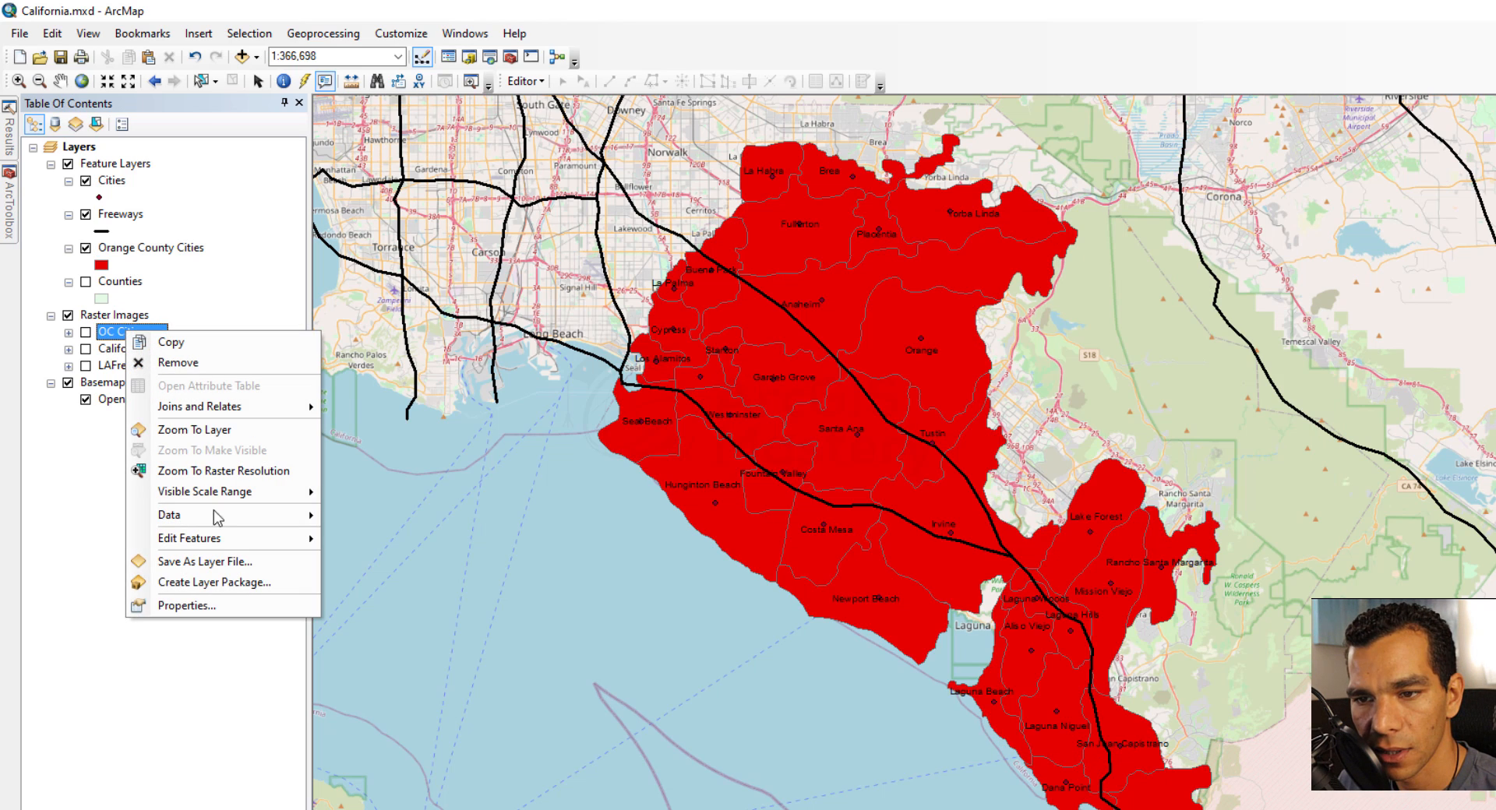
pyautogui.click(238, 604)
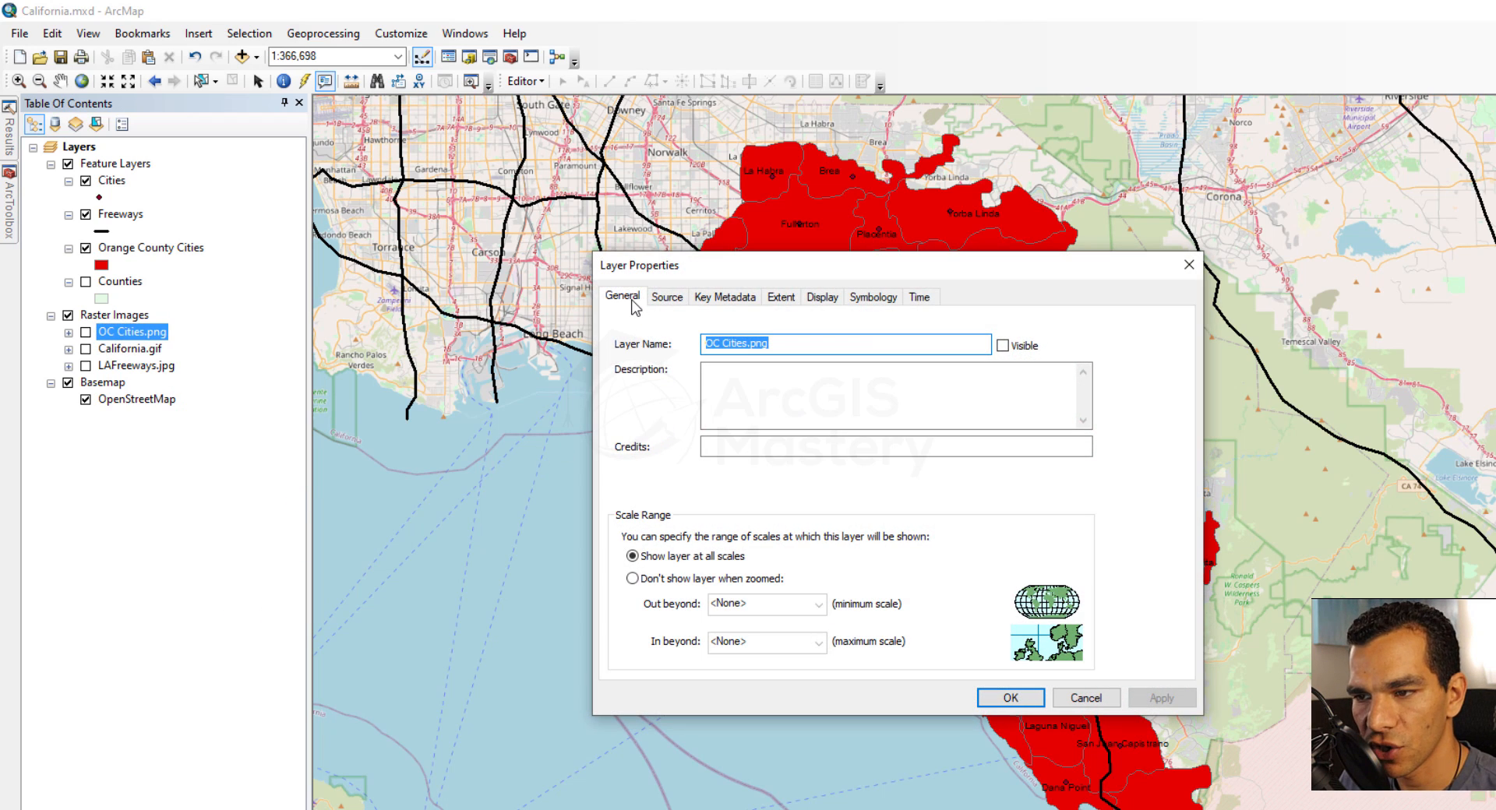
pyautogui.click(665, 299)
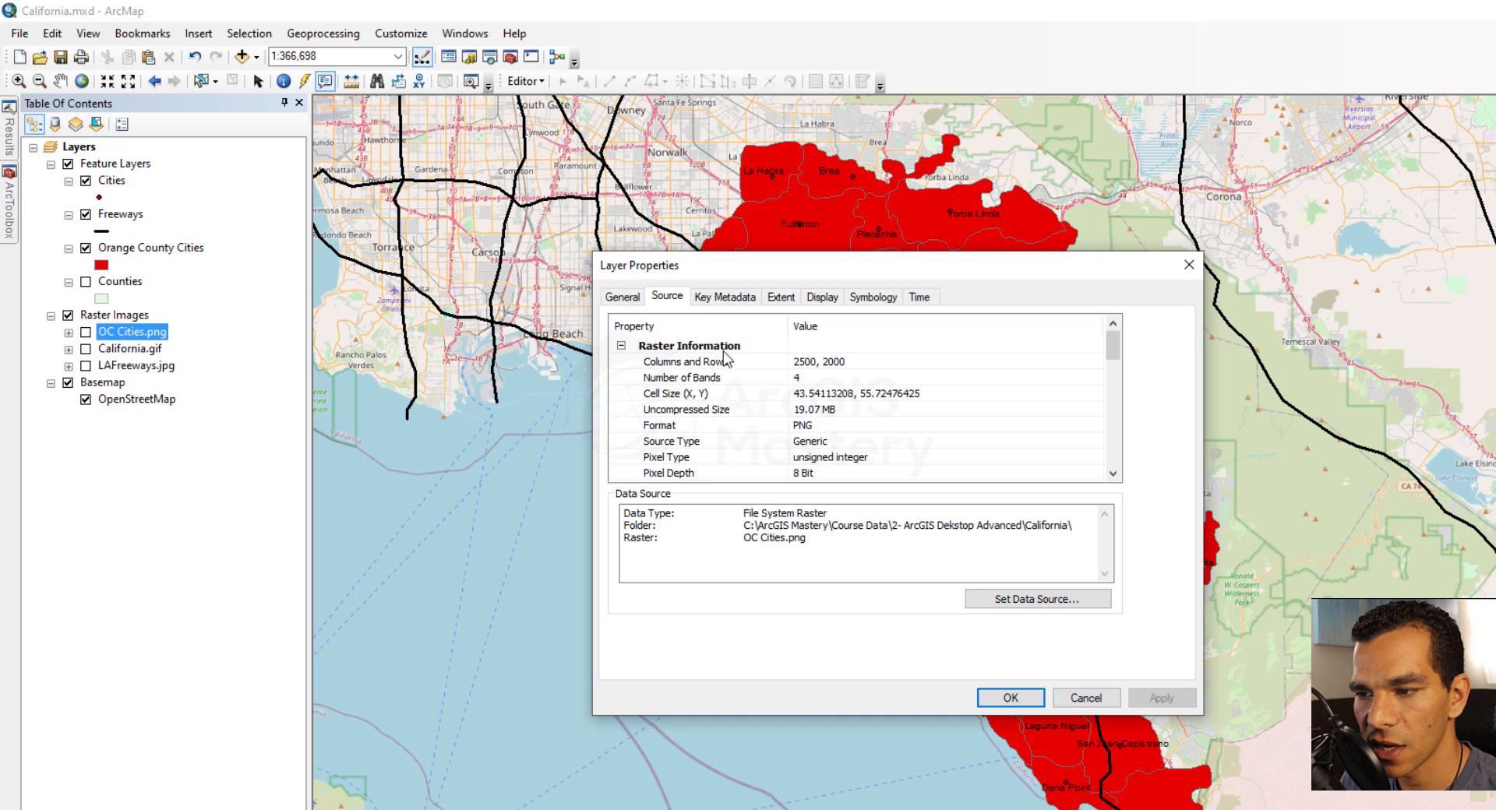
pyautogui.scroll(-2, 811, 393)
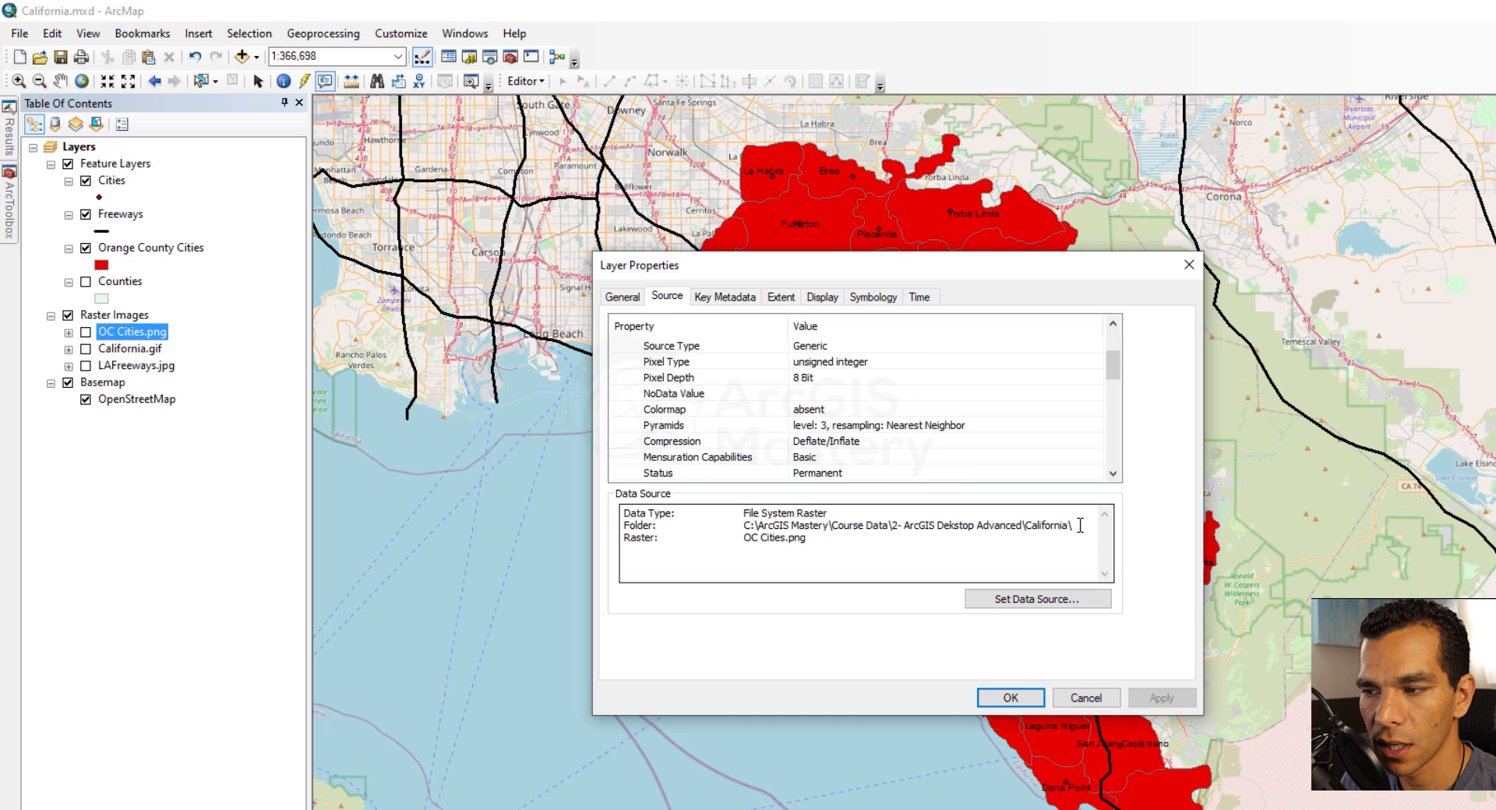
pyautogui.moveTo(1079, 526); pyautogui.dragTo(744, 525)
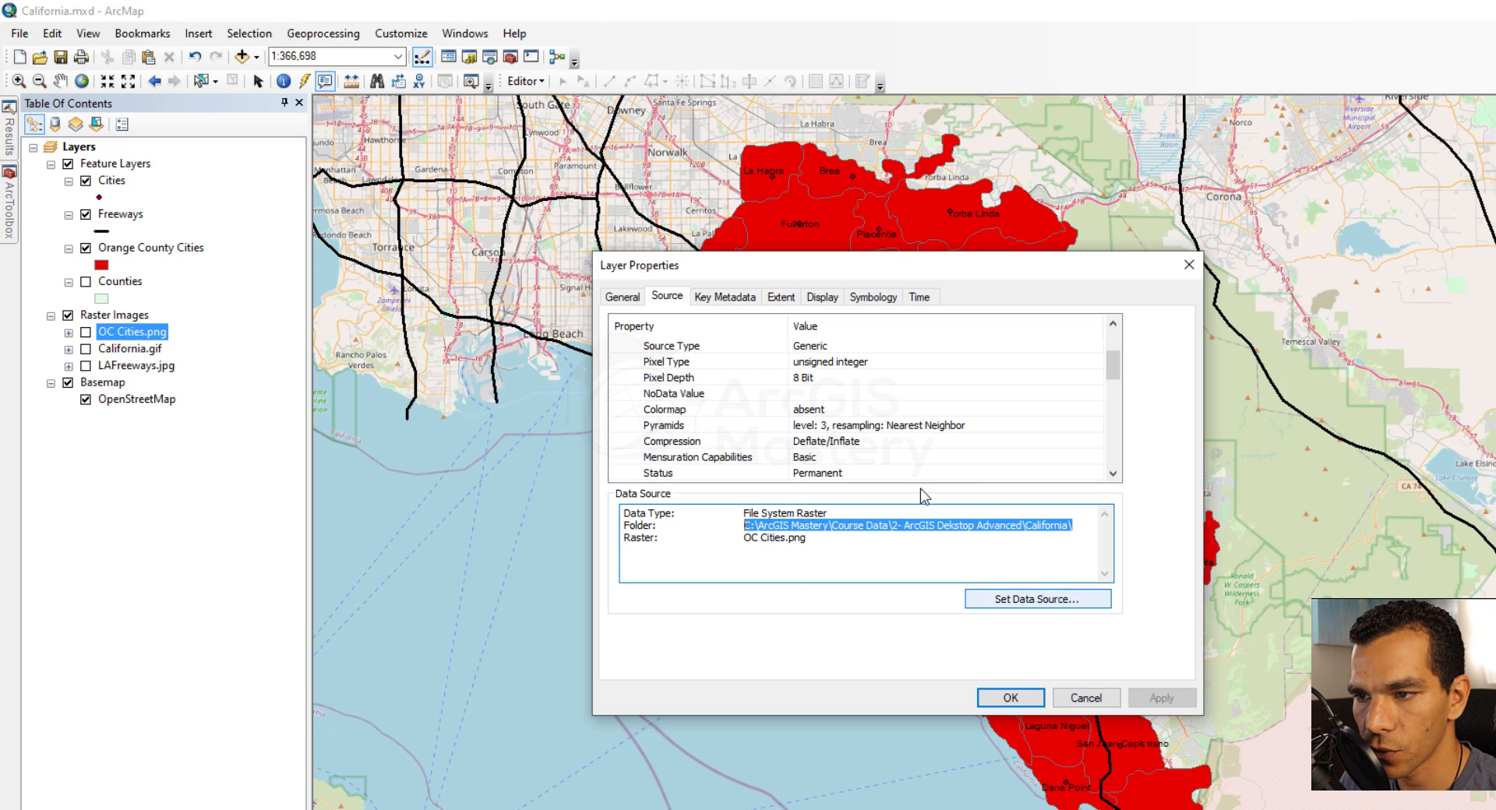
# - Inspect the key metadata of the OC Cities.png raster, expanding the wavelength entries of all four bands and the Source Band Index
pyautogui.click(733, 297)
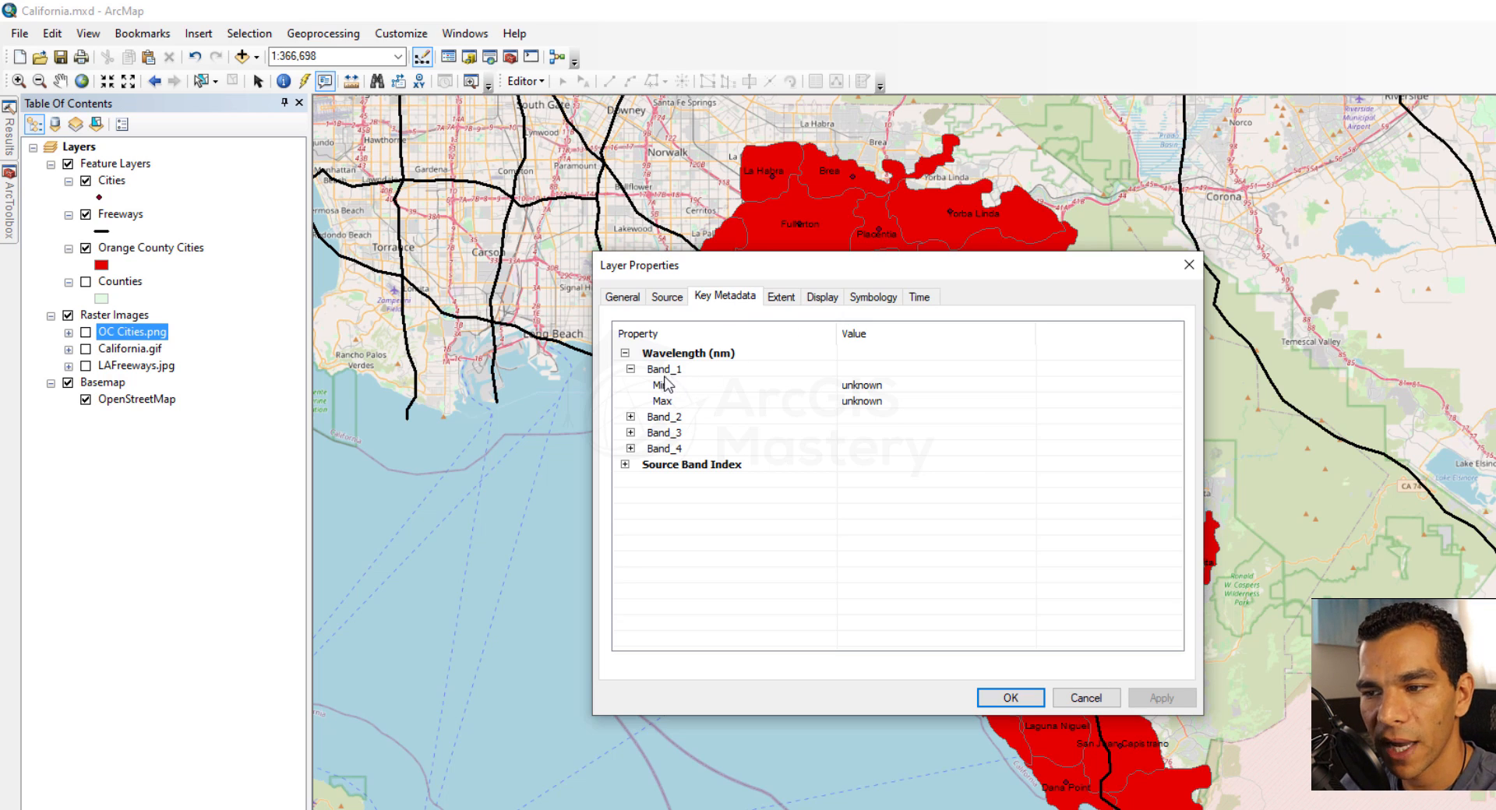
pyautogui.click(631, 370)
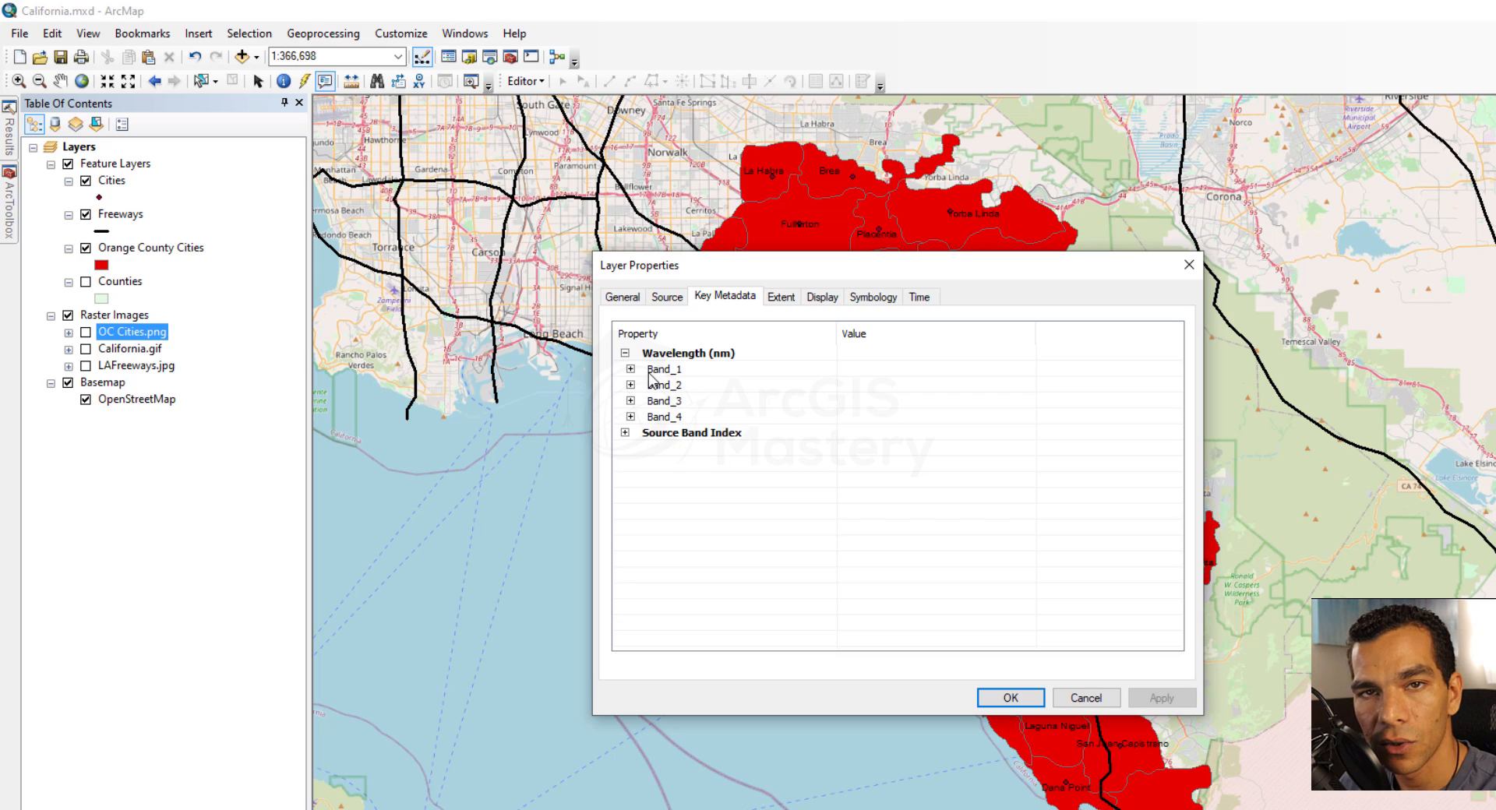
pyautogui.click(631, 369)
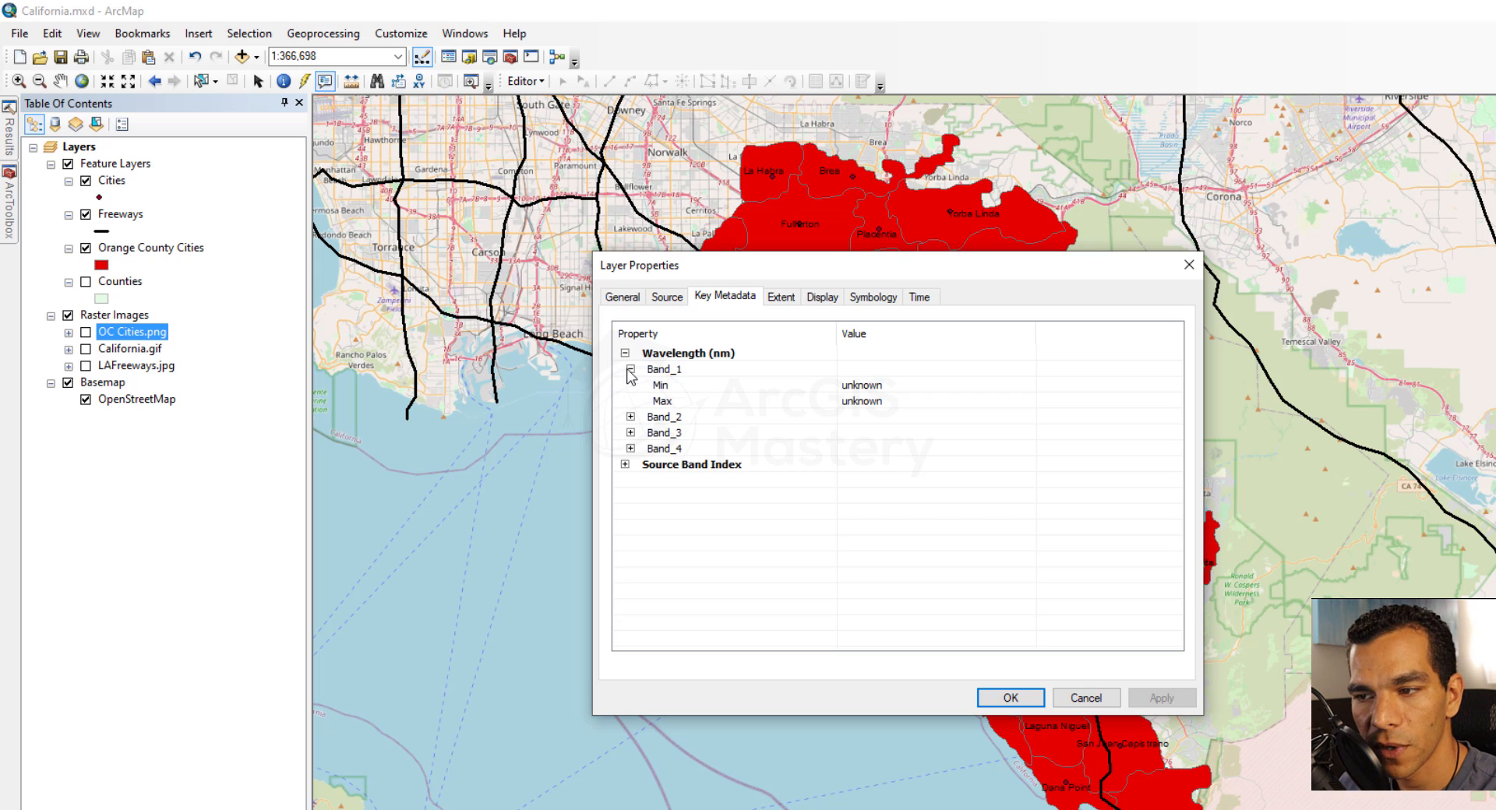
pyautogui.click(631, 417)
pyautogui.click(631, 464)
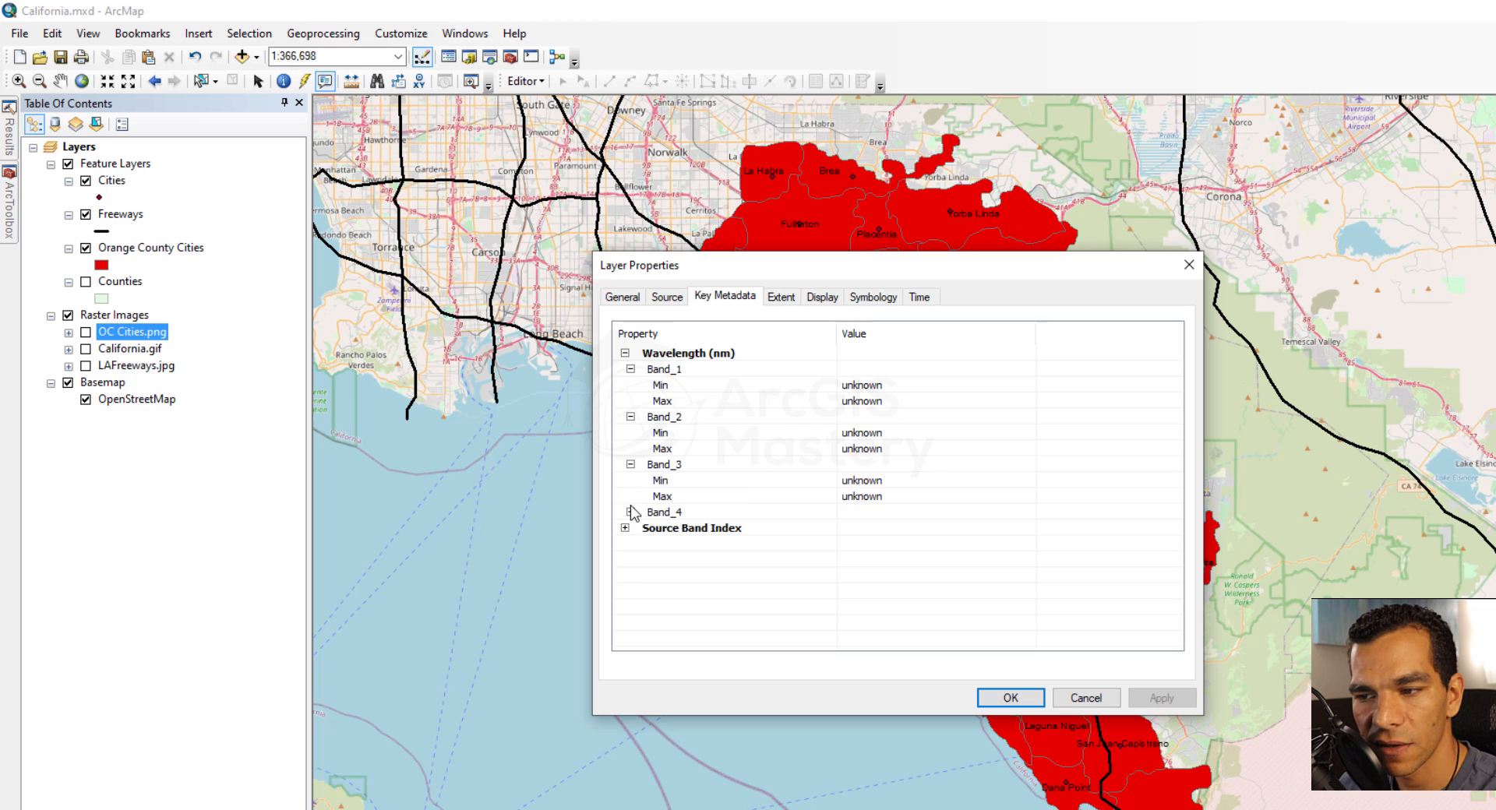
pyautogui.click(632, 512)
pyautogui.click(625, 560)
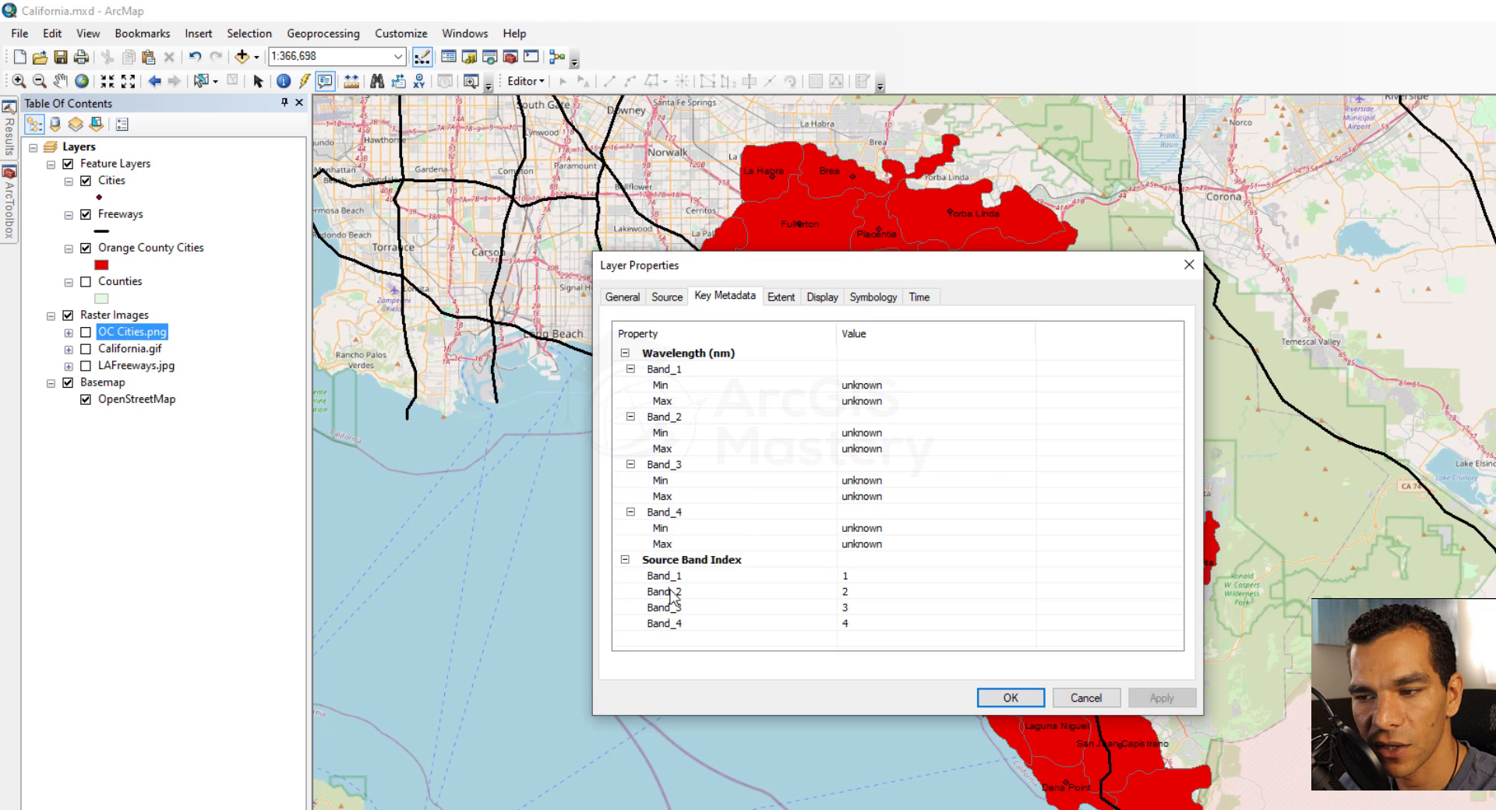
# - Turn on the OC Cities.png raster layer and set its visible extent to the rectangular extent of Orange County Cities
pyautogui.click(782, 299)
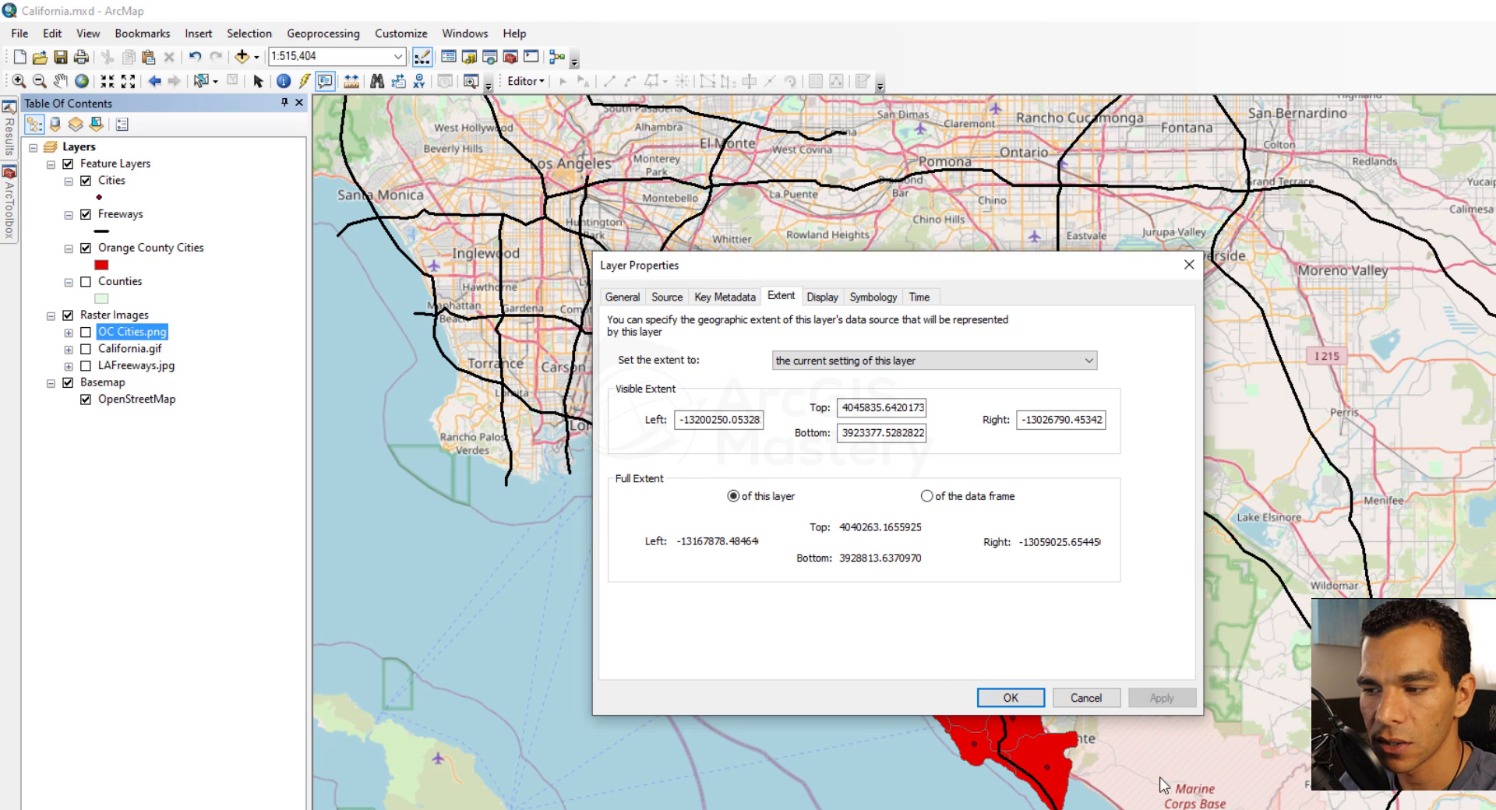
pyautogui.click(1085, 697)
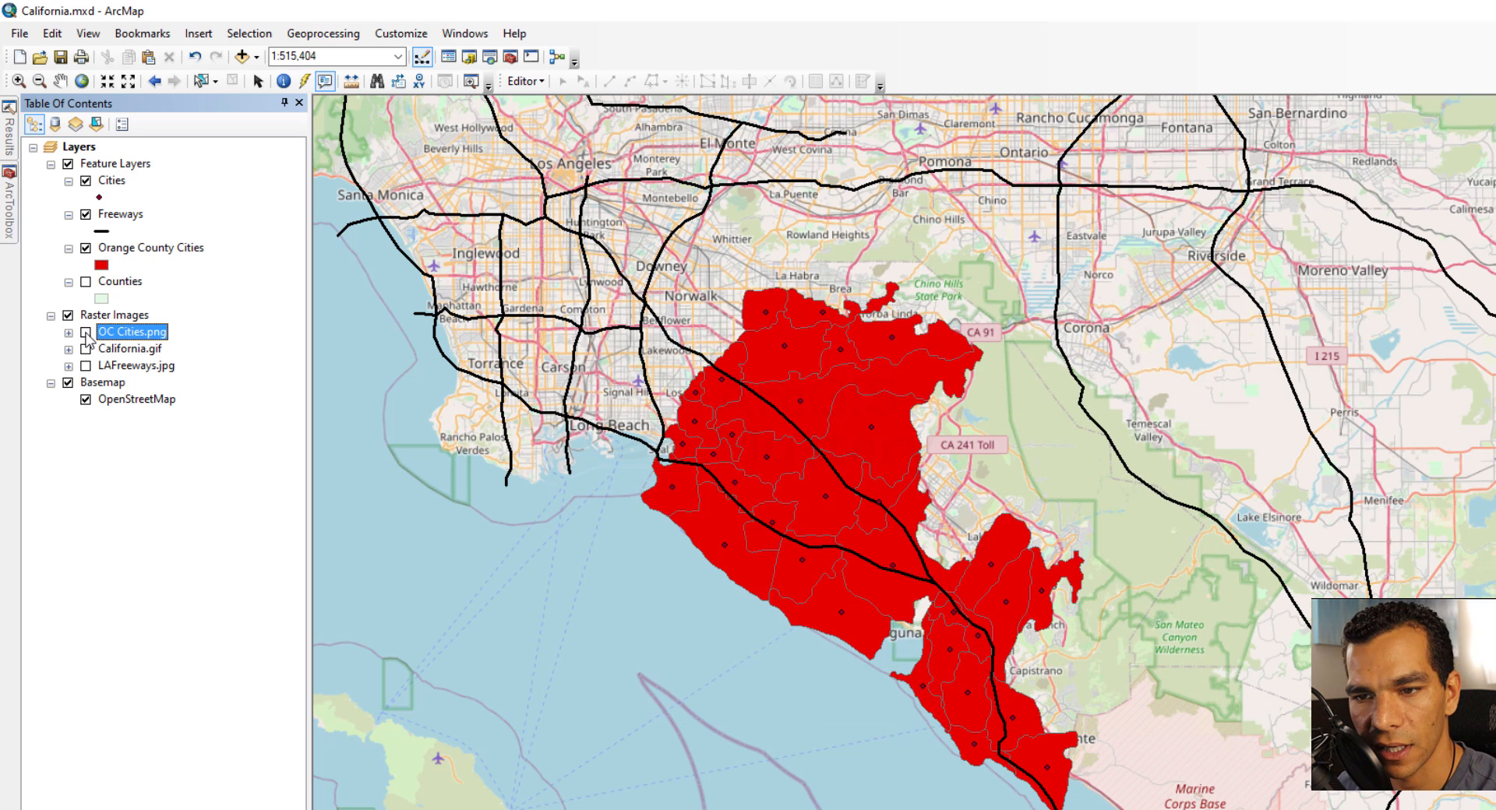
pyautogui.click(86, 333)
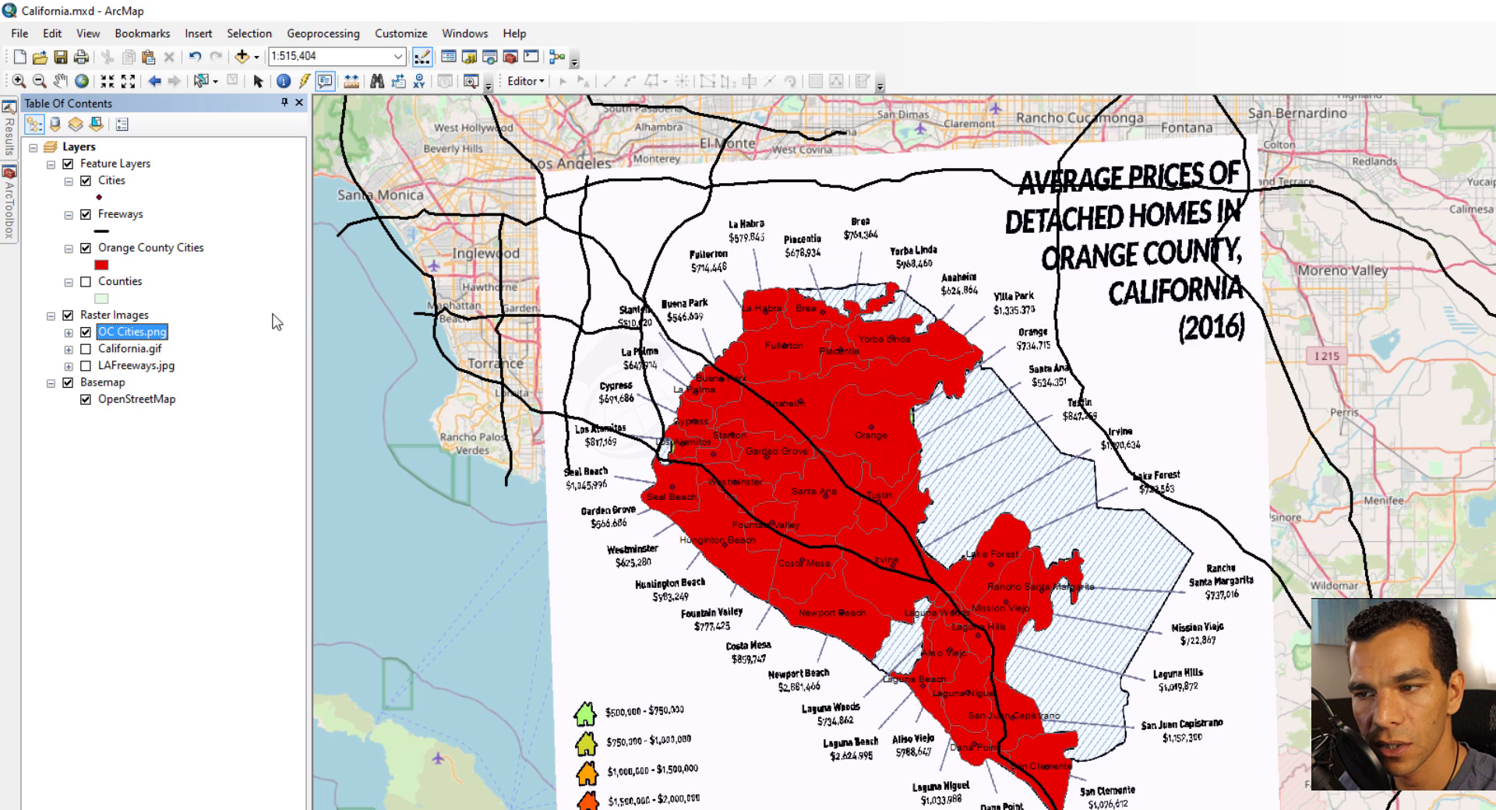
pyautogui.rightClick(145, 337)
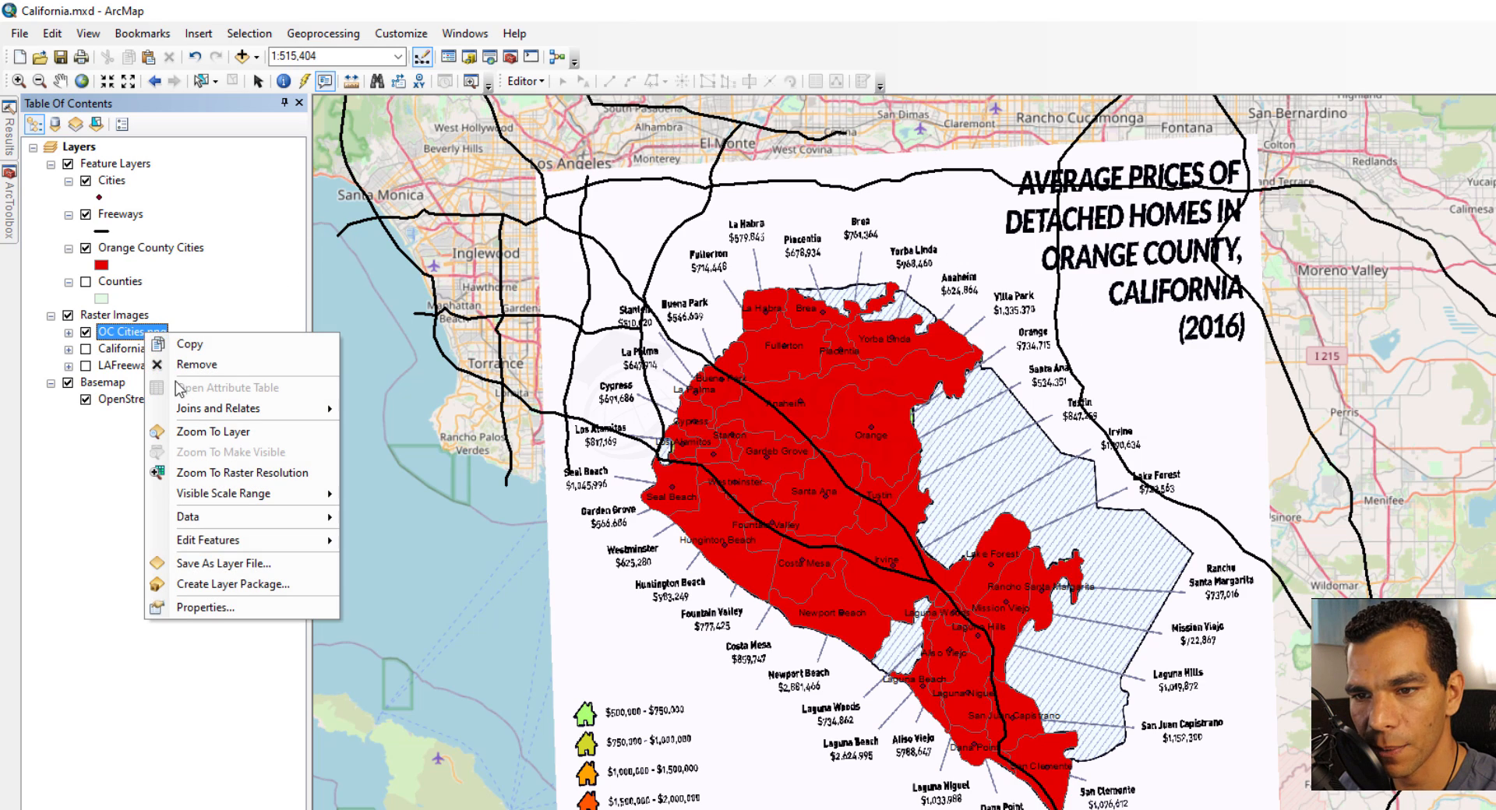
pyautogui.click(234, 609)
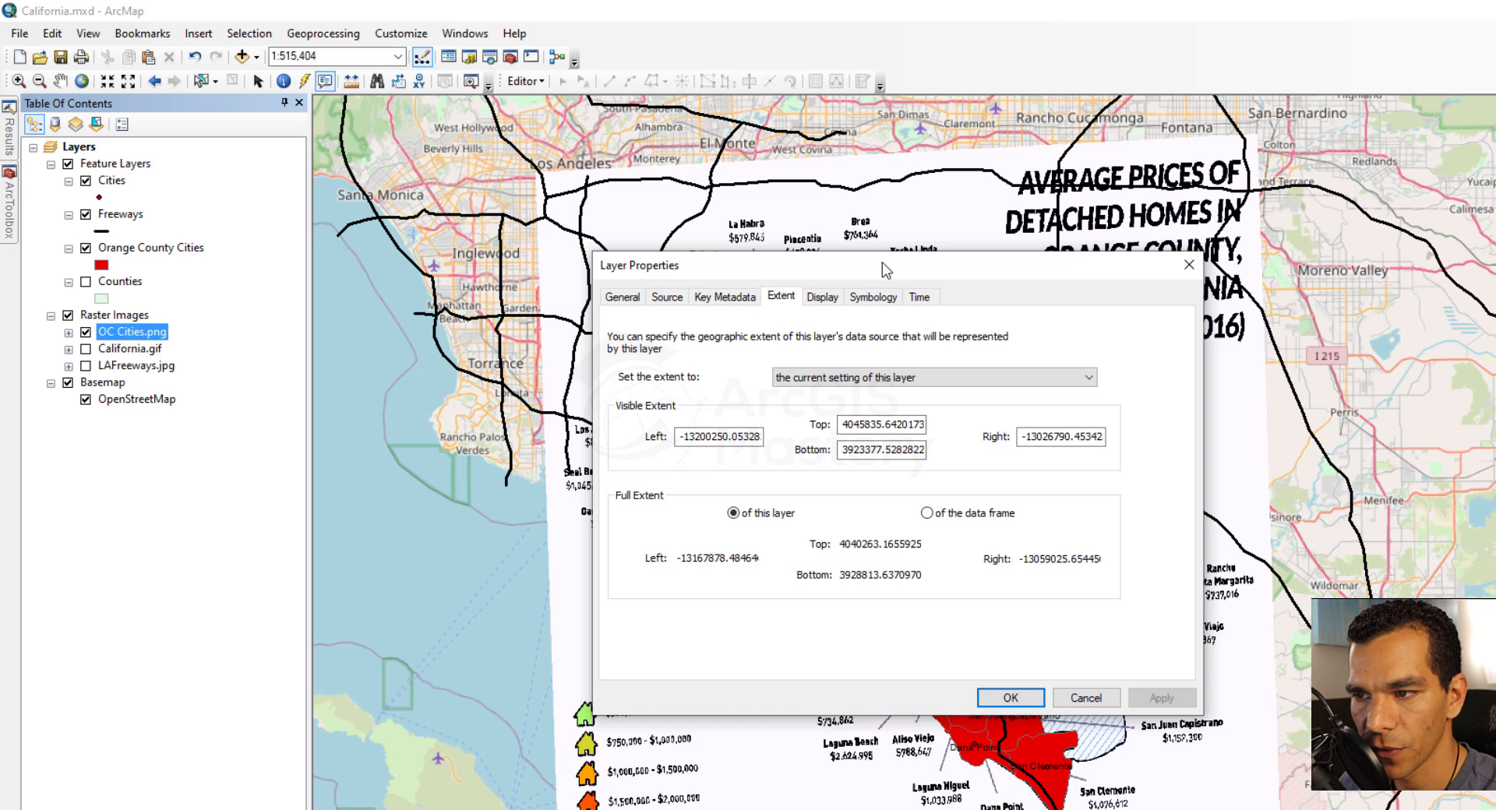
pyautogui.moveTo(887, 265); pyautogui.dragTo(293, 219)
pyautogui.click(317, 323)
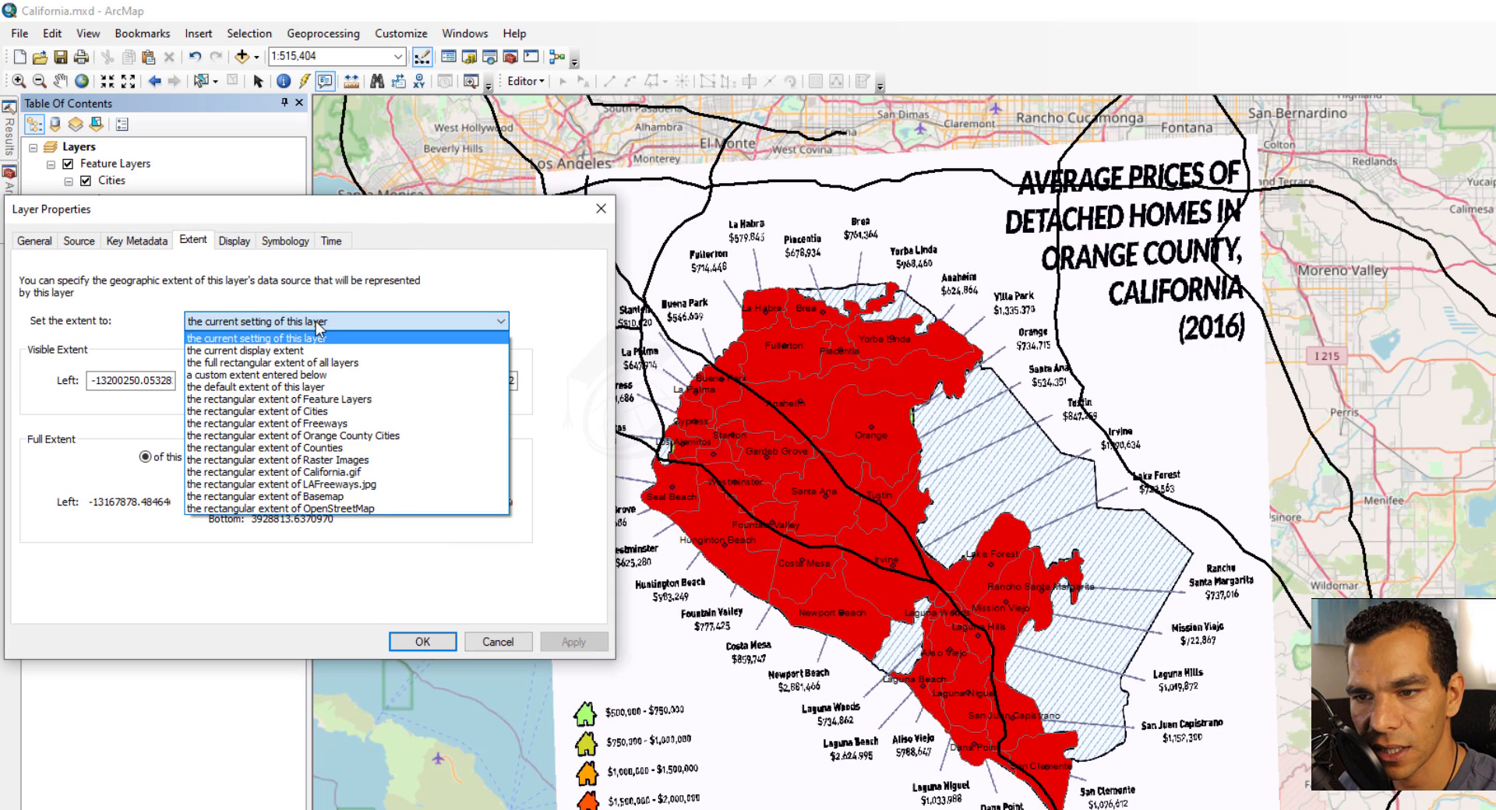
pyautogui.click(376, 435)
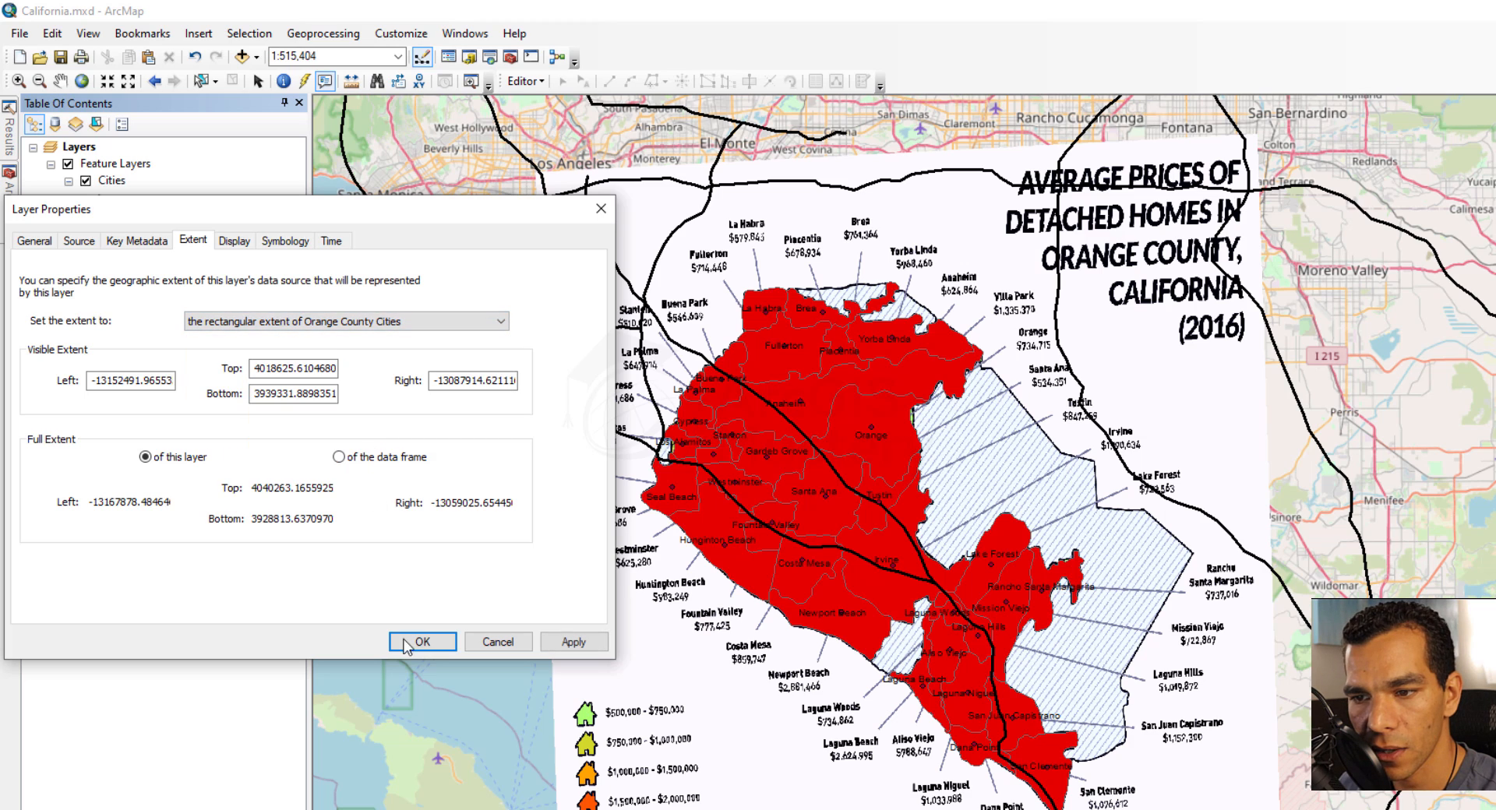
pyautogui.click(569, 643)
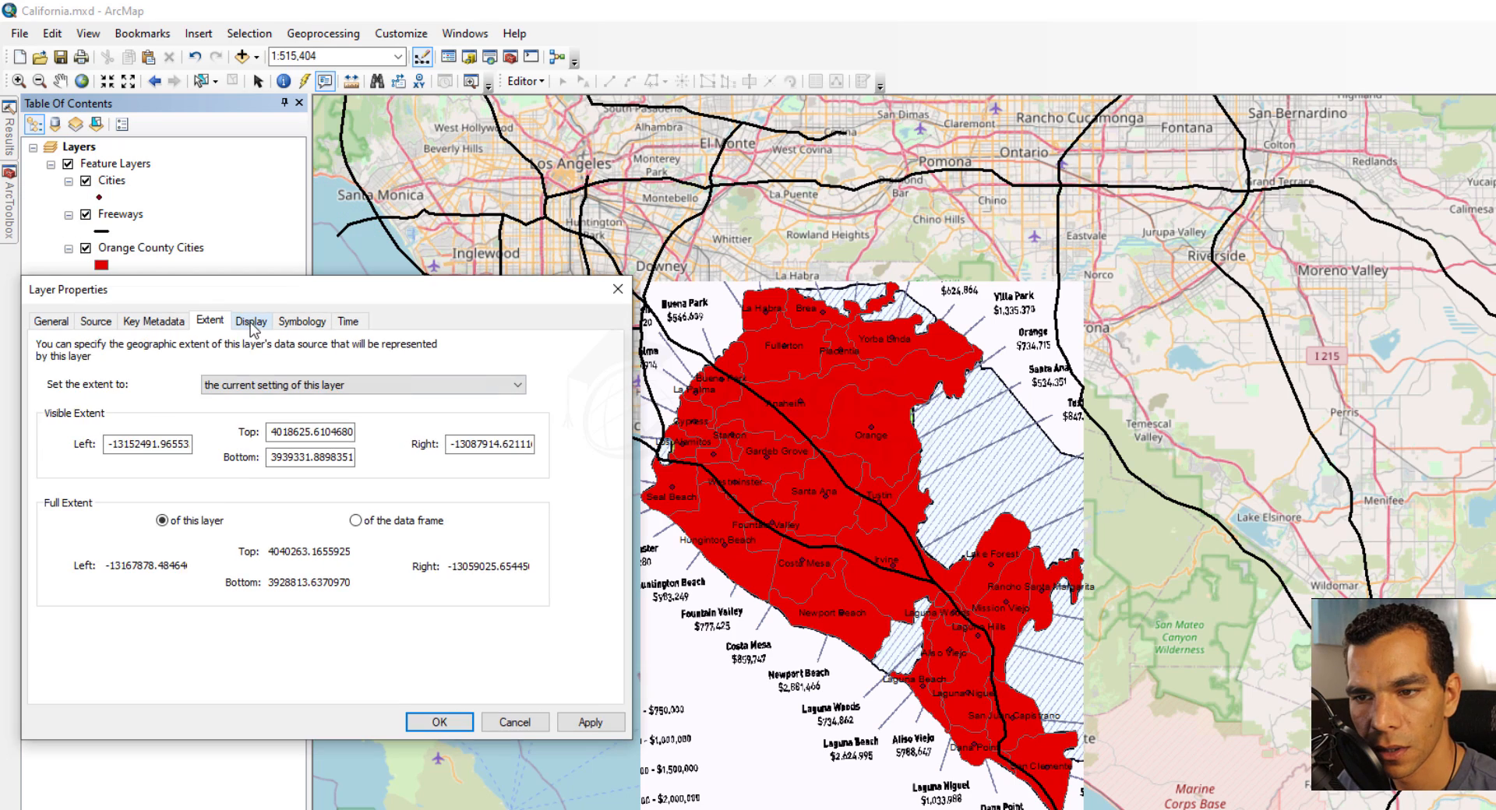
# - Enable Show MapTips for the OC Cities.png raster and check the tip over the image on the map
pyautogui.click(251, 320)
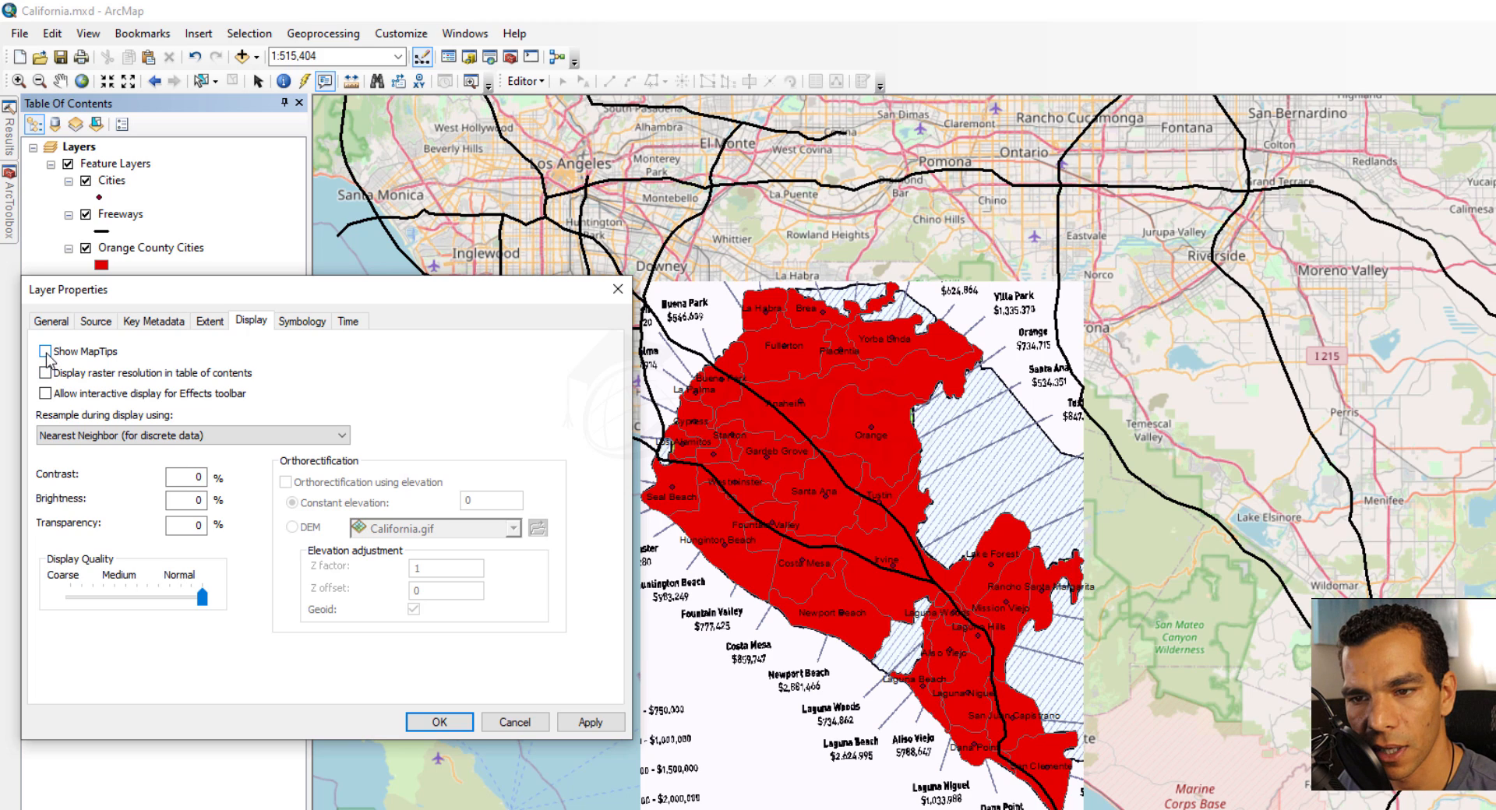
pyautogui.click(439, 724)
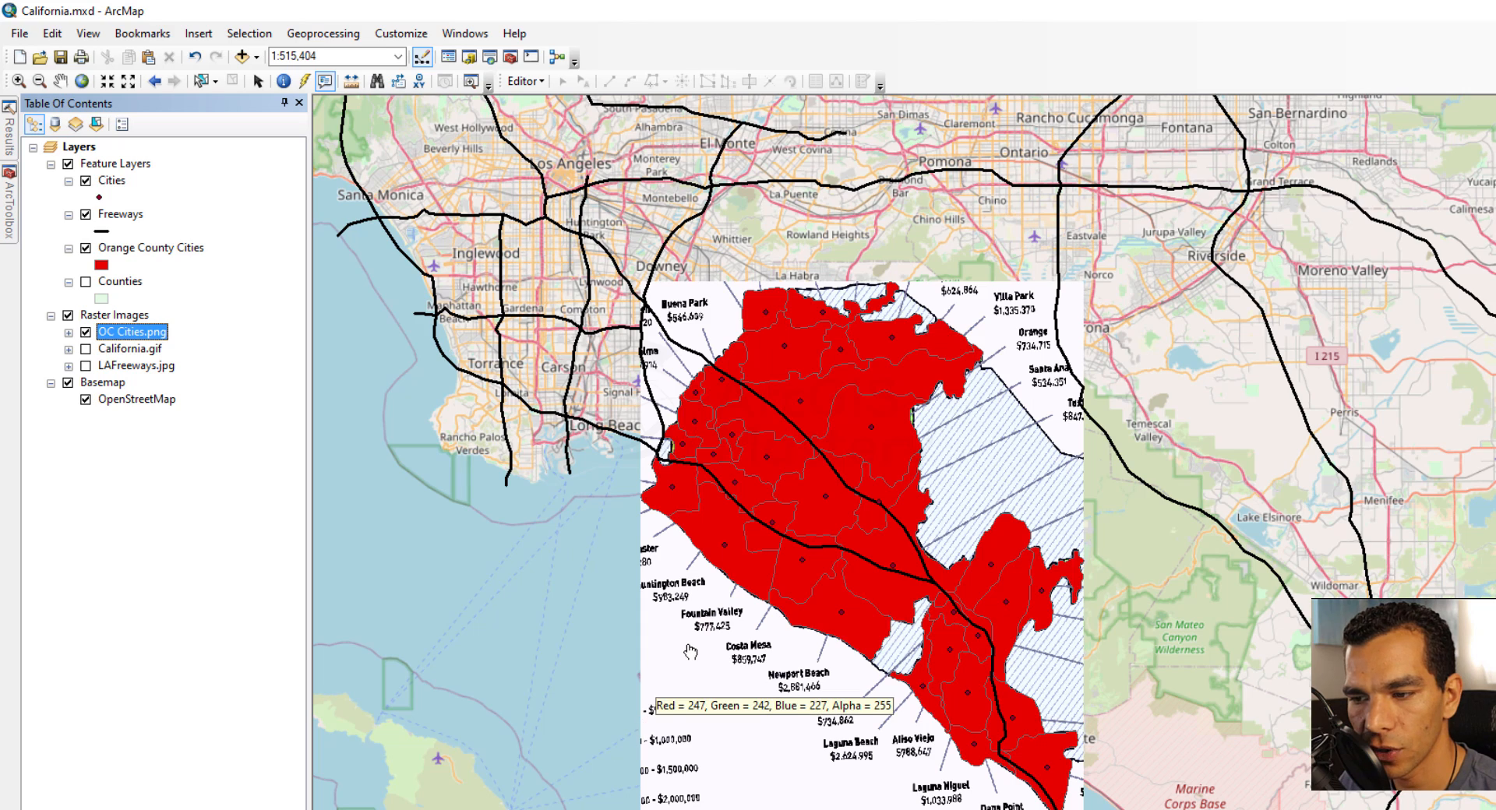
pyautogui.moveTo(691, 652)
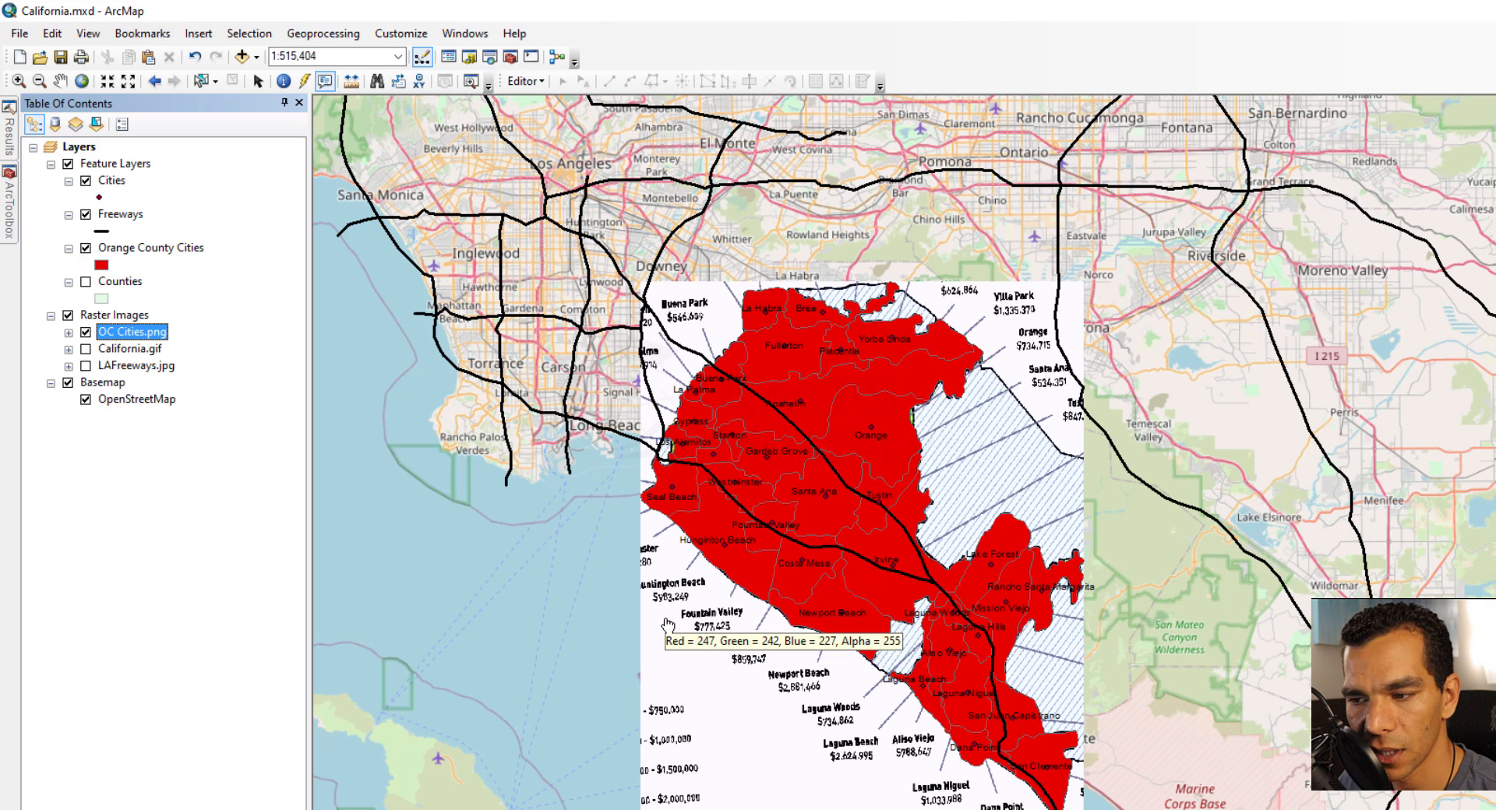
# - Review the Display, Symbology and Time settings of the OC Cities.png raster, then close its properties without changes
pyautogui.rightClick(145, 331)
pyautogui.click(212, 603)
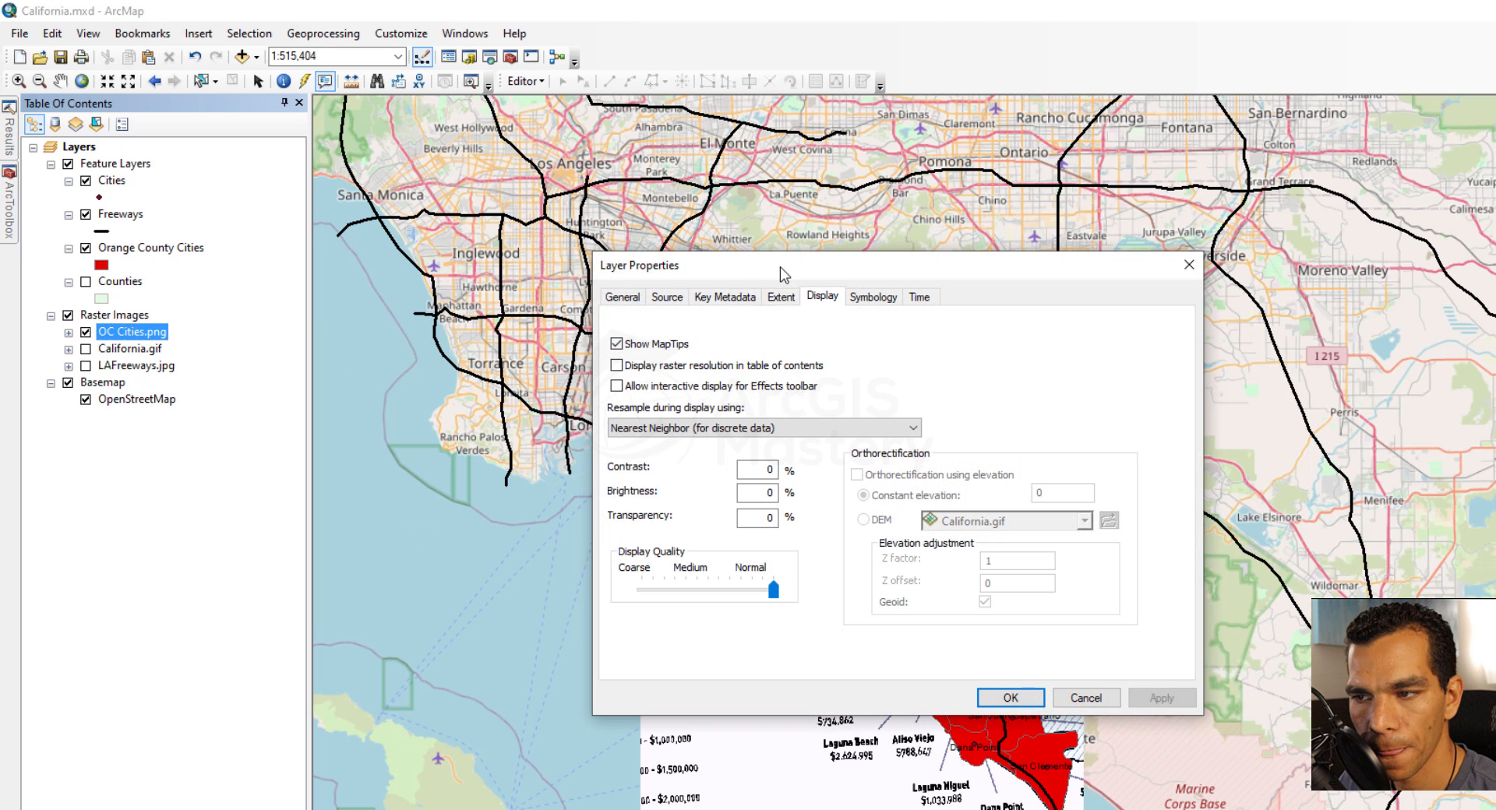
pyautogui.moveTo(781, 273); pyautogui.dragTo(209, 253)
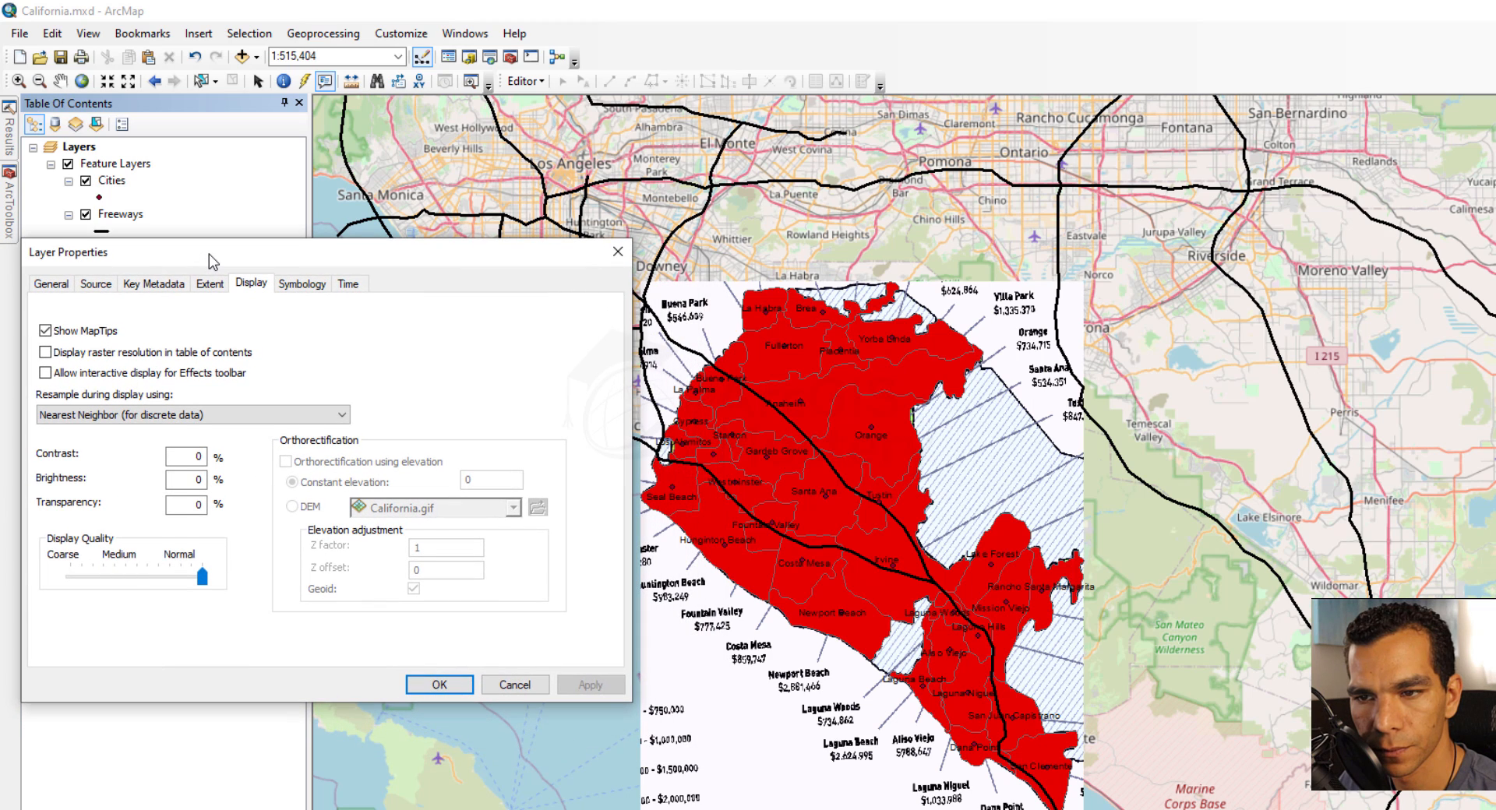
pyautogui.click(300, 283)
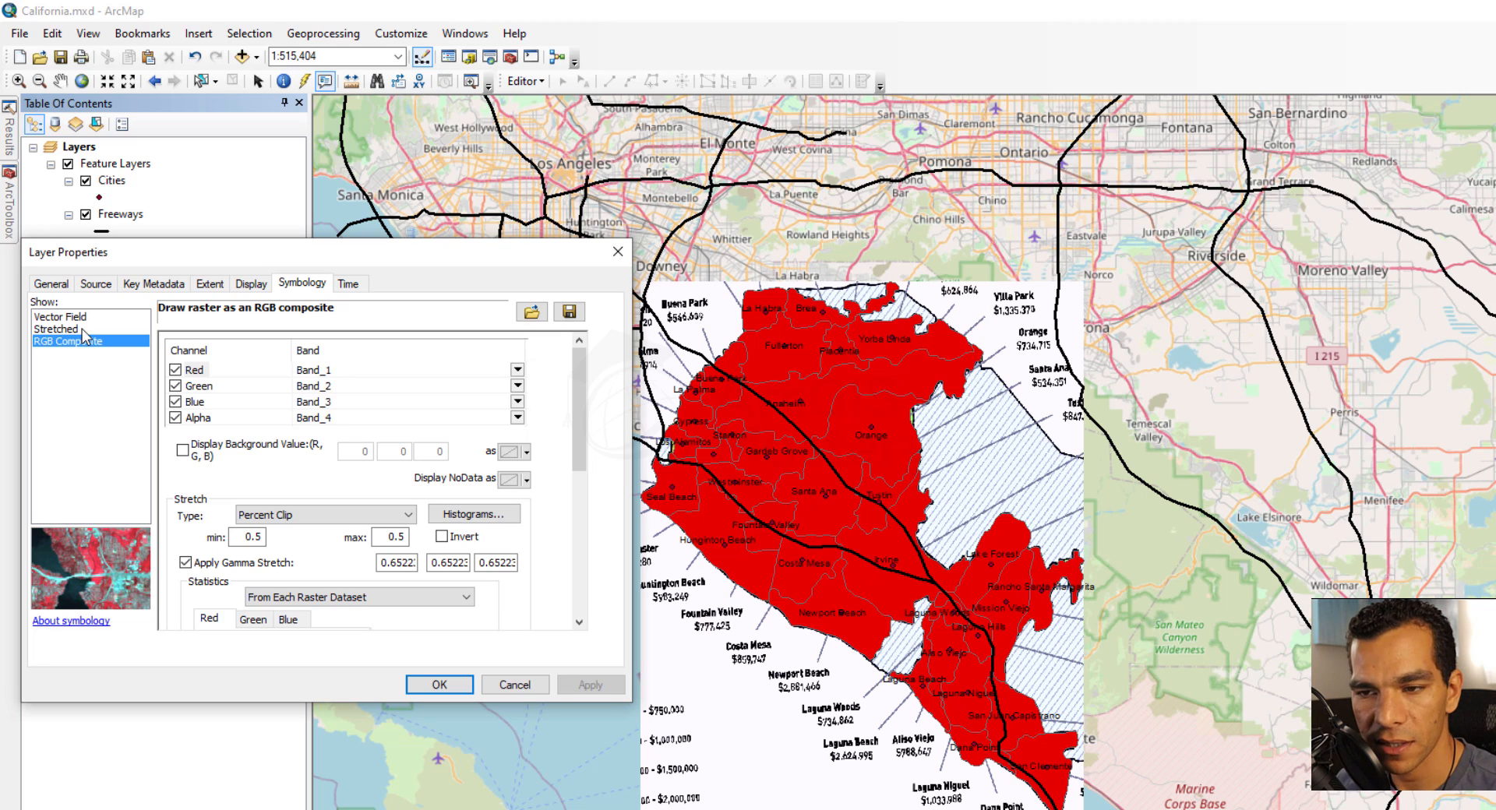
pyautogui.click(346, 284)
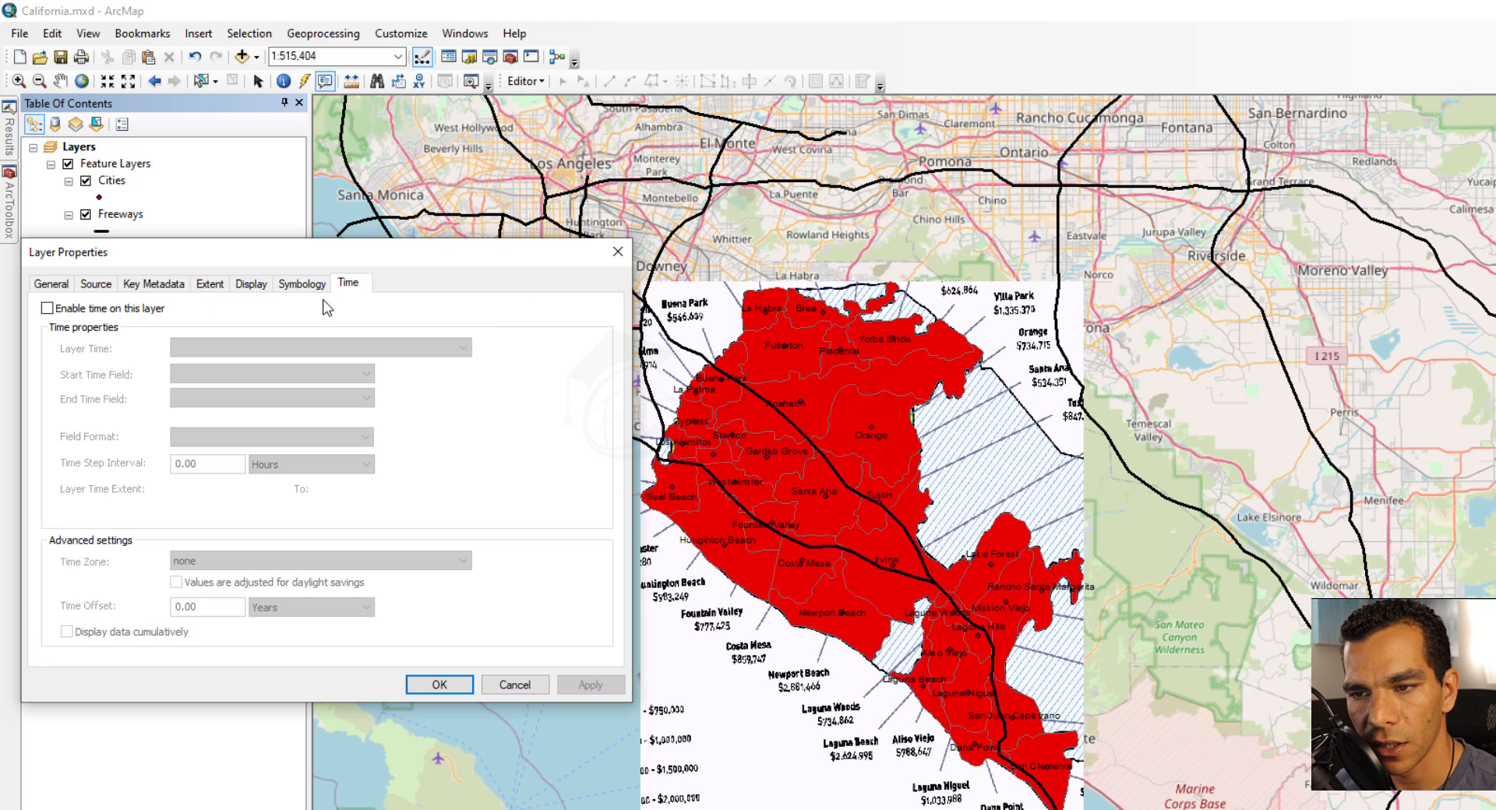
pyautogui.click(527, 690)
# - Review the general and cache settings of the OpenStreetMap basemap layer and select its cache location path
pyautogui.rightClick(160, 400)
pyautogui.click(226, 586)
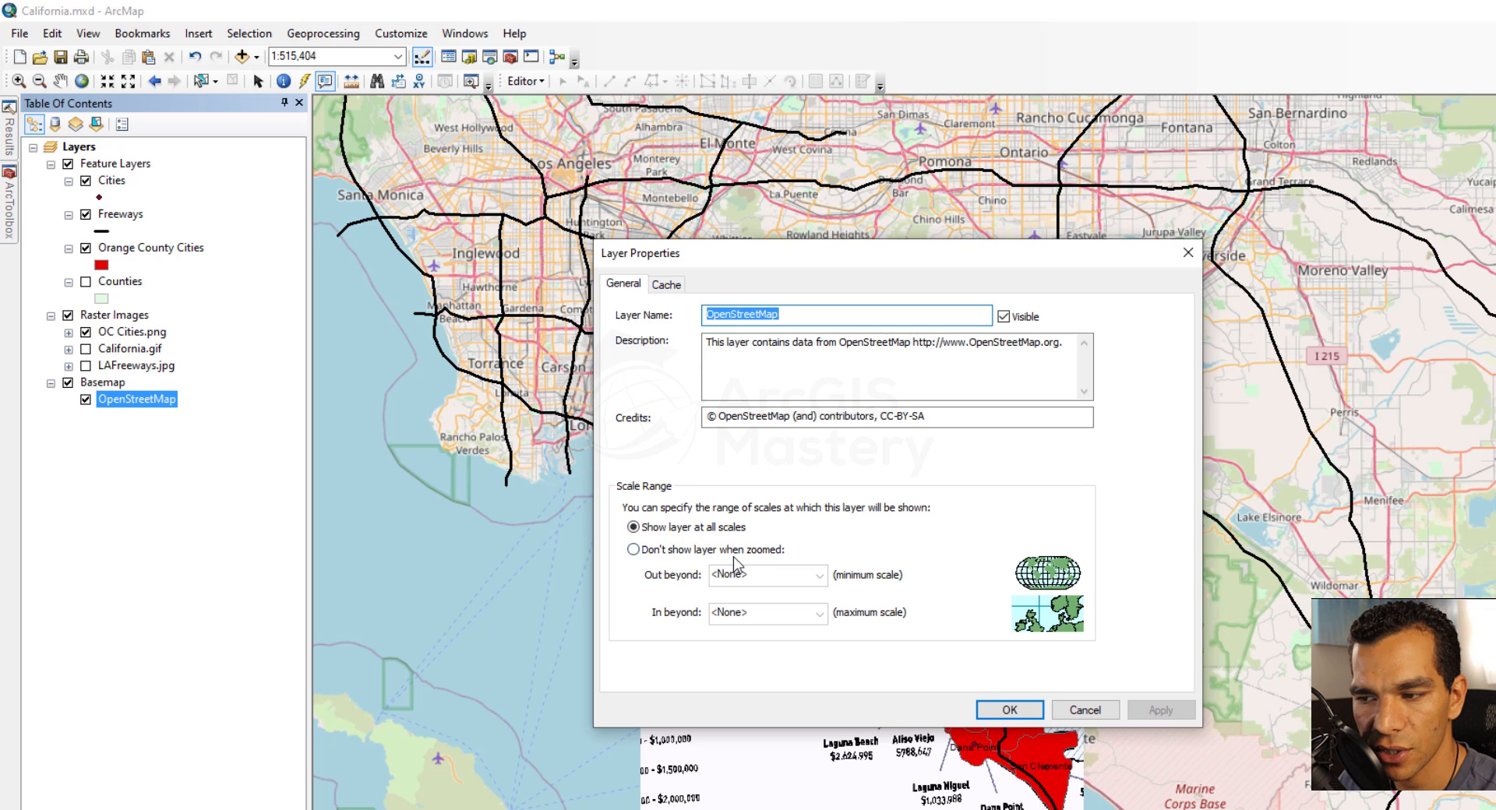
pyautogui.click(670, 286)
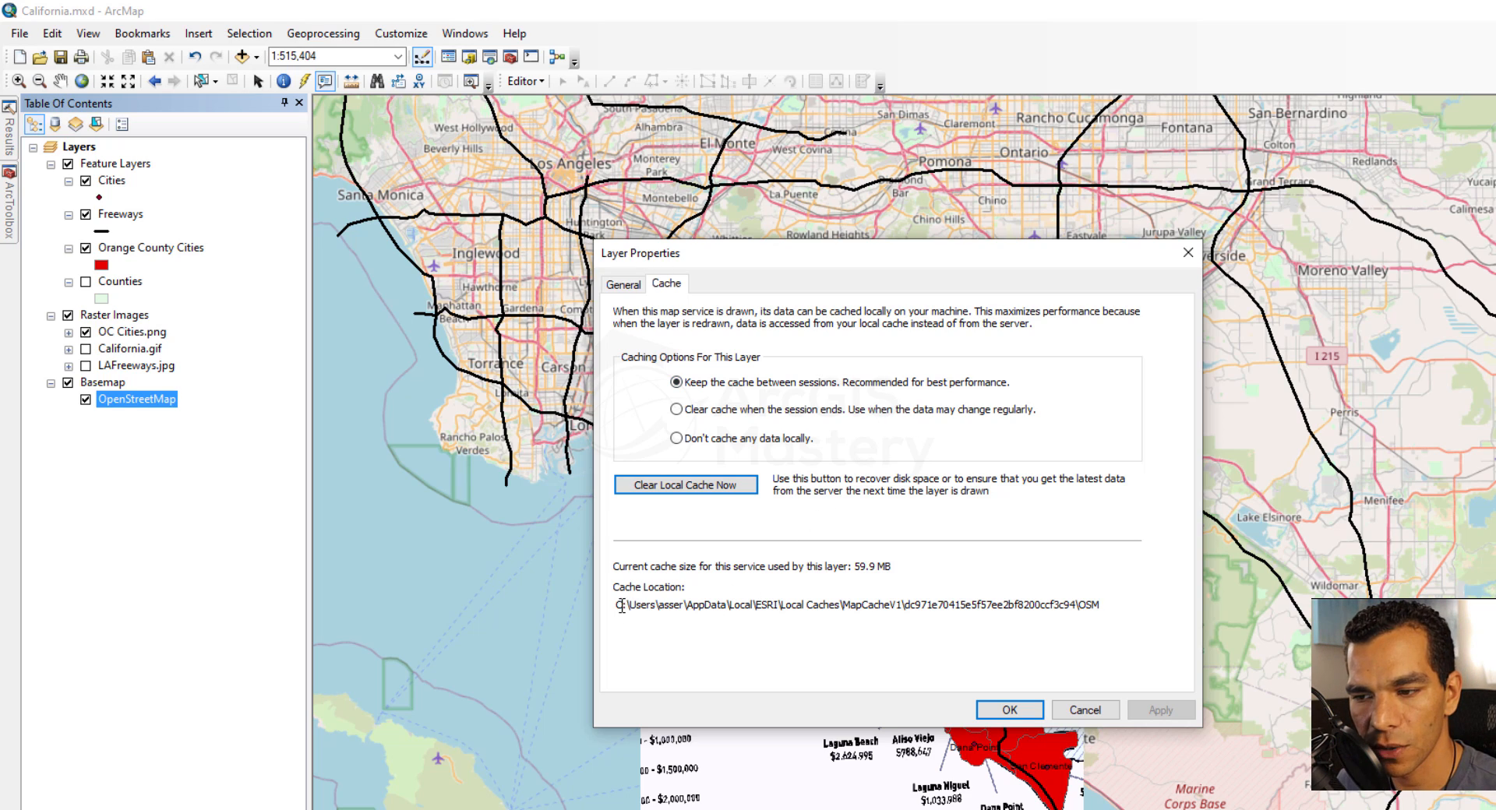
pyautogui.moveTo(619, 605); pyautogui.dragTo(1113, 608)
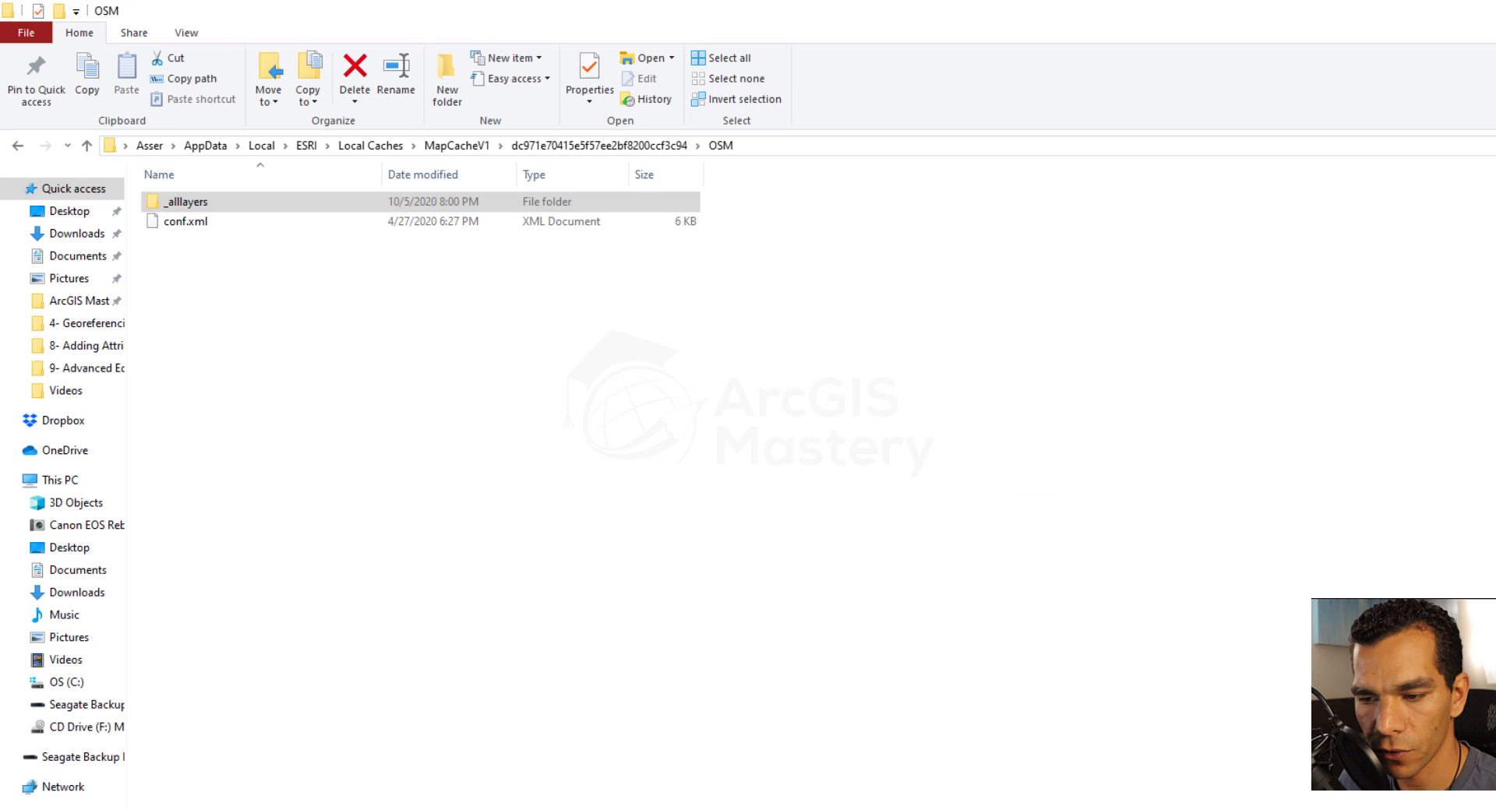
# - Browse the OSM cache folder in File Explorer through _alllayers, L10 and R0000018e to view the cached tiles, and return to ArcMap
pyautogui.click(755, 147)
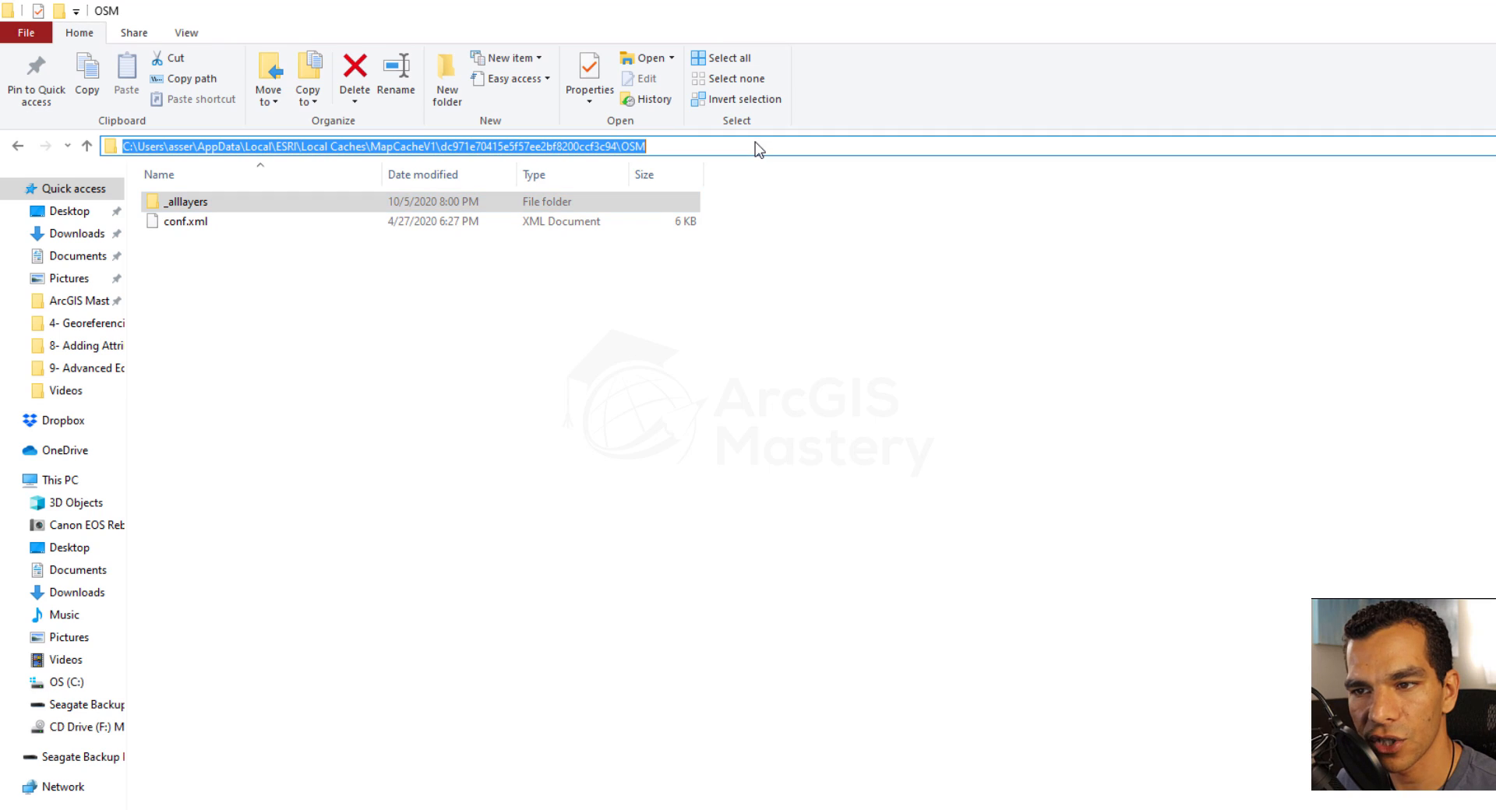
pyautogui.click(369, 302)
pyautogui.doubleClick(194, 205)
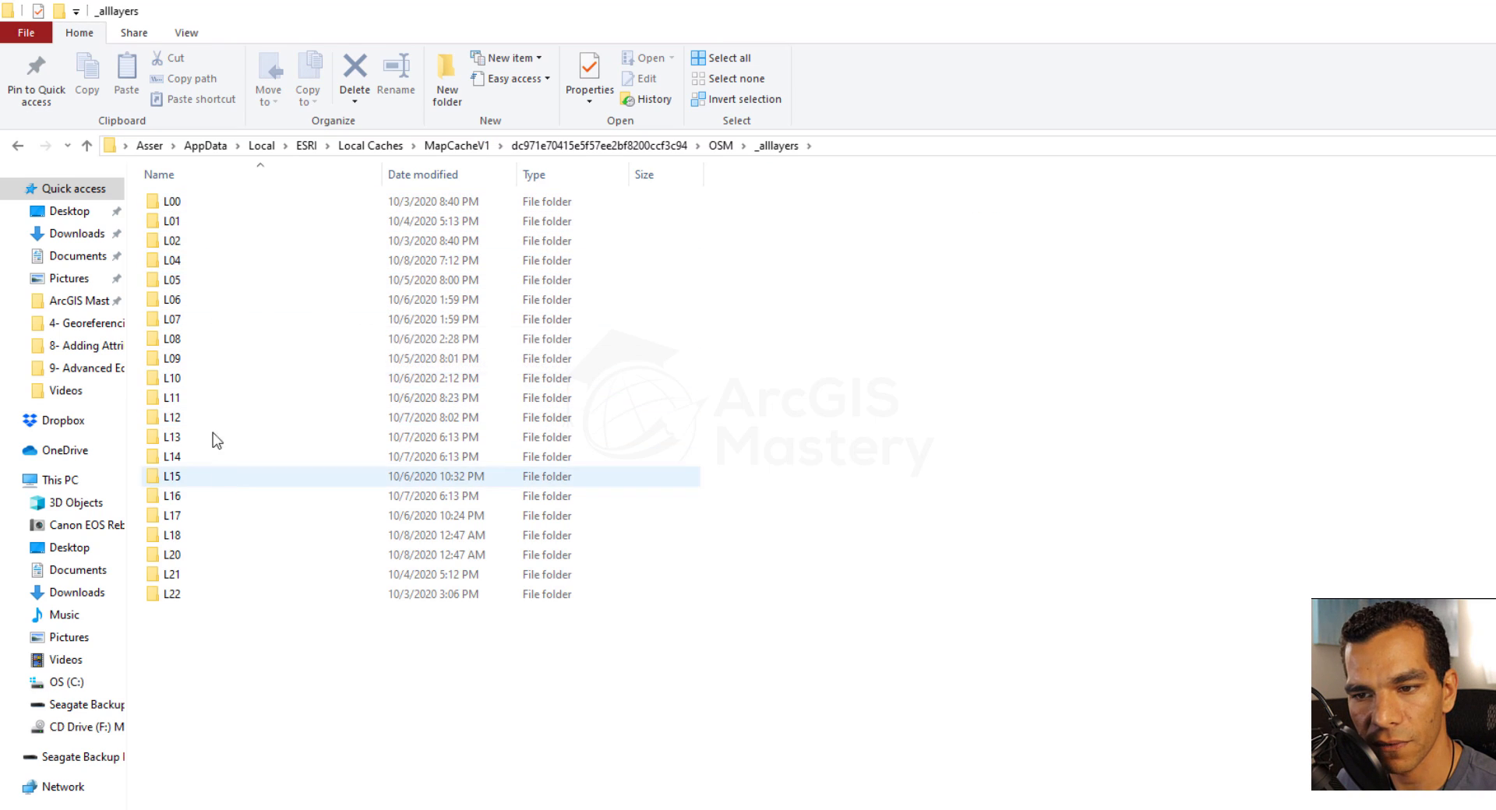
pyautogui.doubleClick(182, 377)
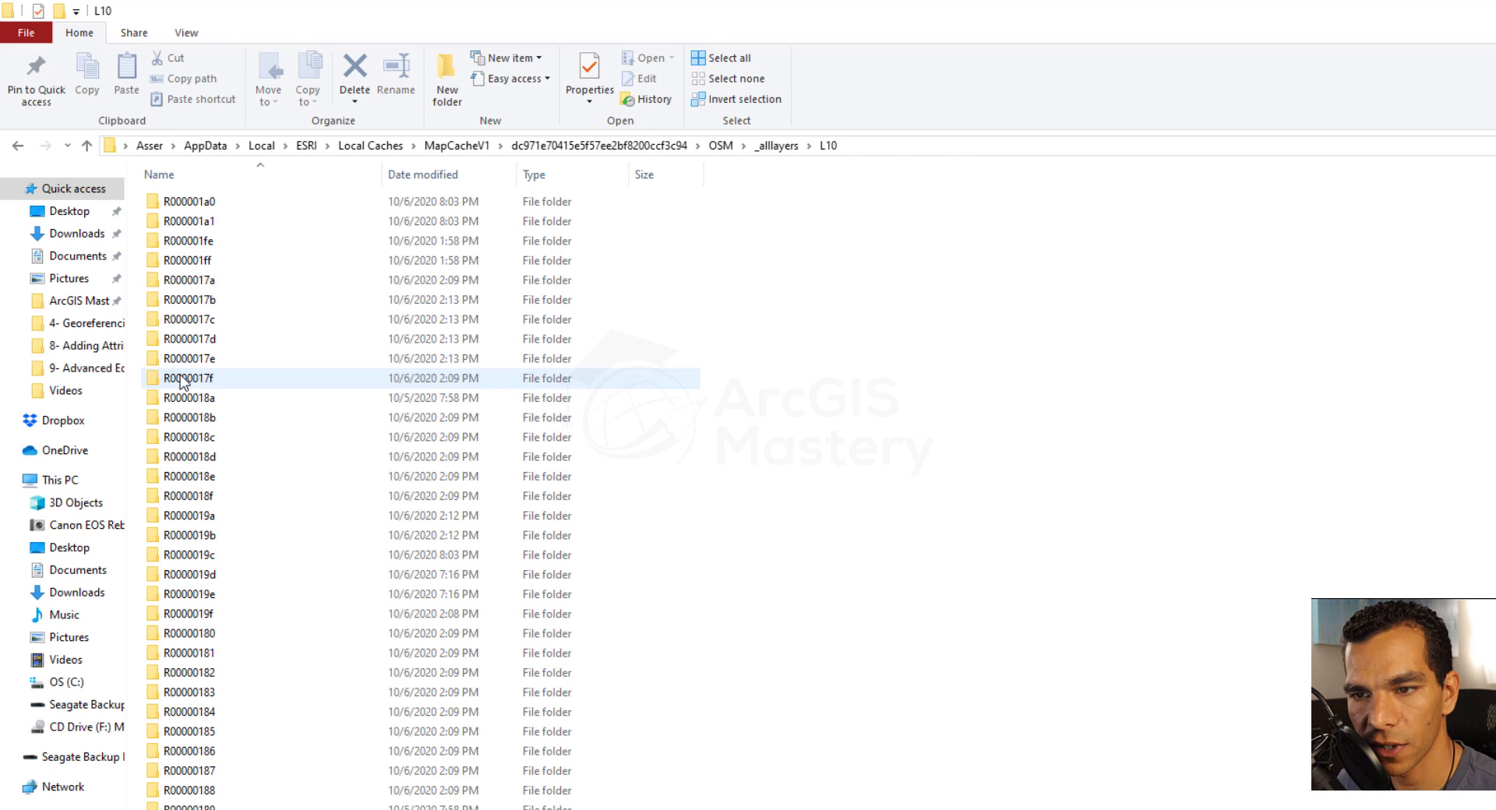
pyautogui.doubleClick(202, 477)
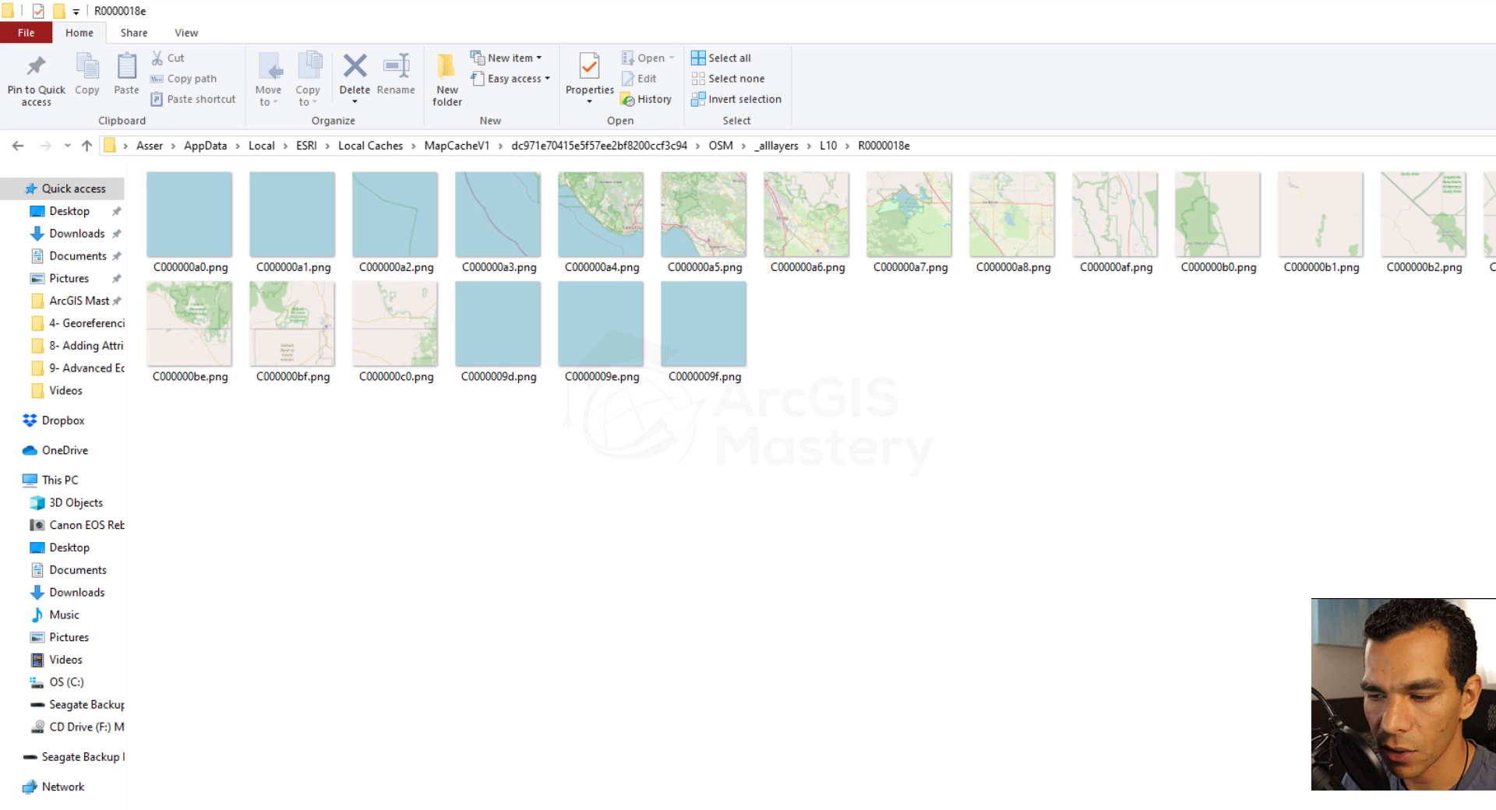
pyautogui.hotkey('alt', 'Tab')
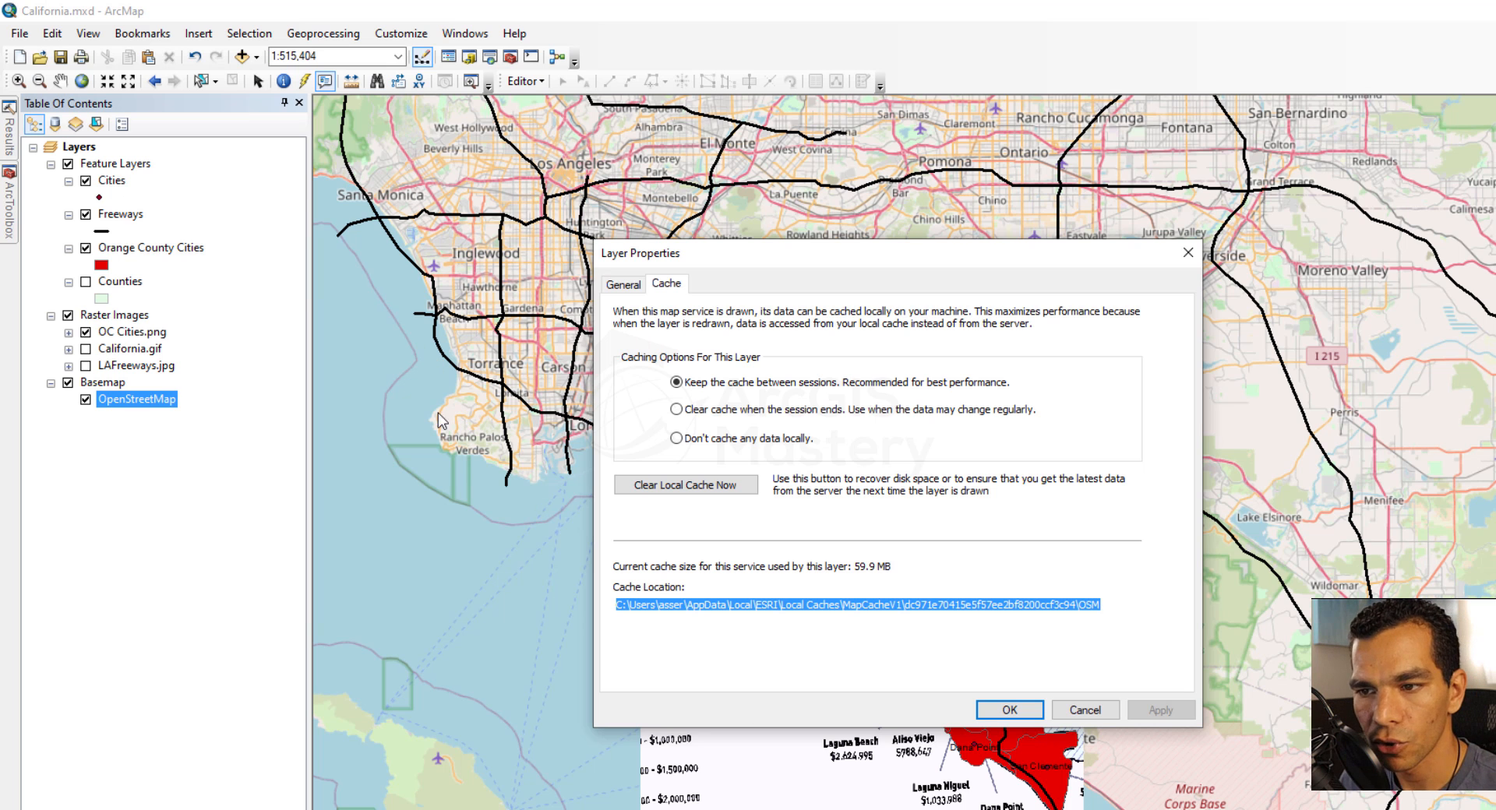